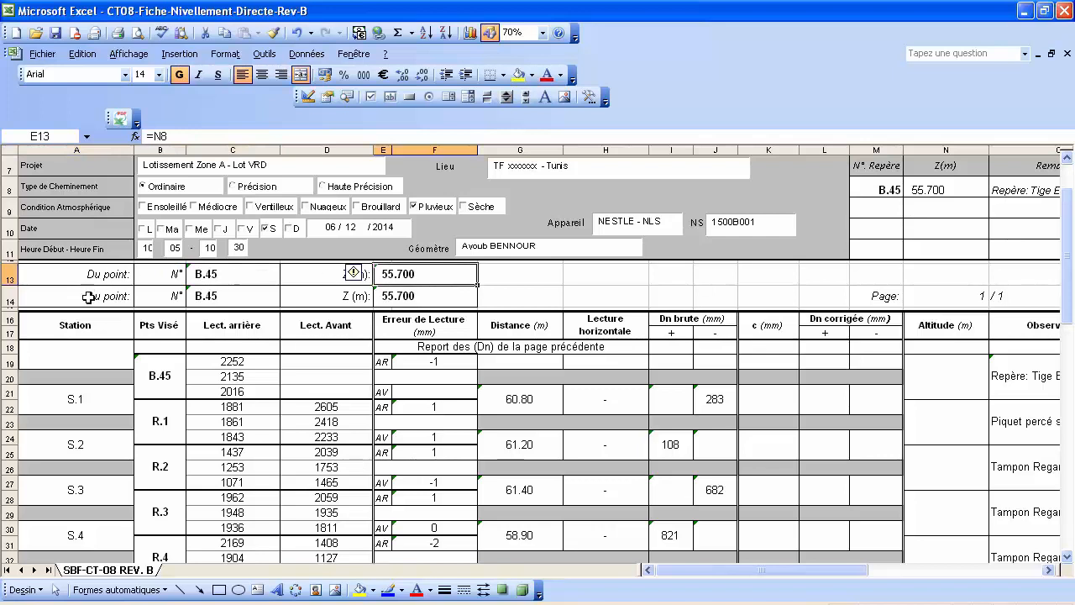
Review the arrival point's number and elevation in row 14, and the back and fore reading sums with their difference in rows 52 and 53.
click(91, 298)
click(247, 296)
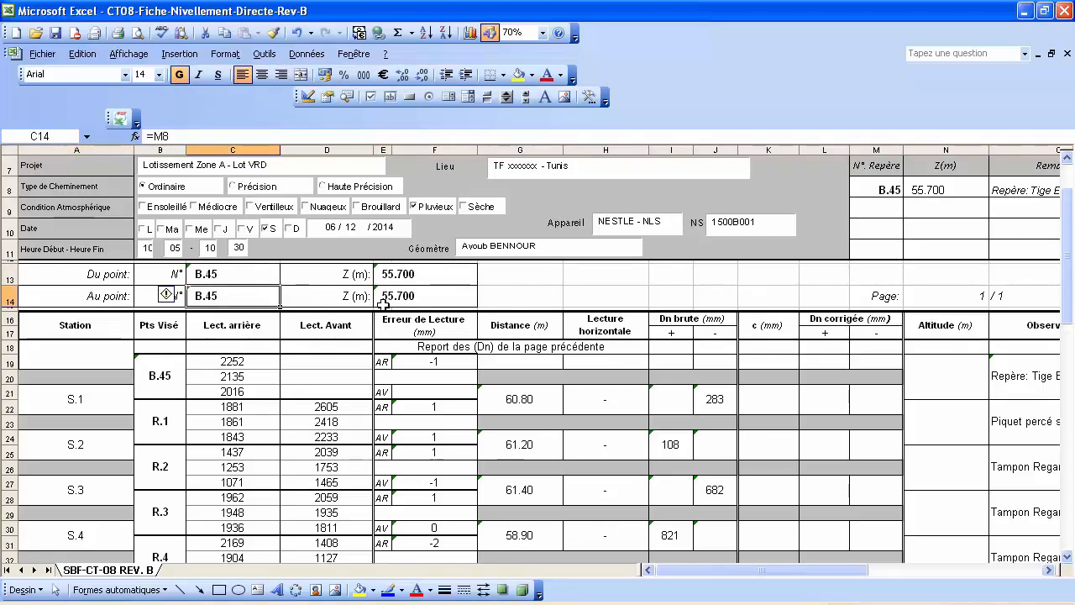
click(416, 301)
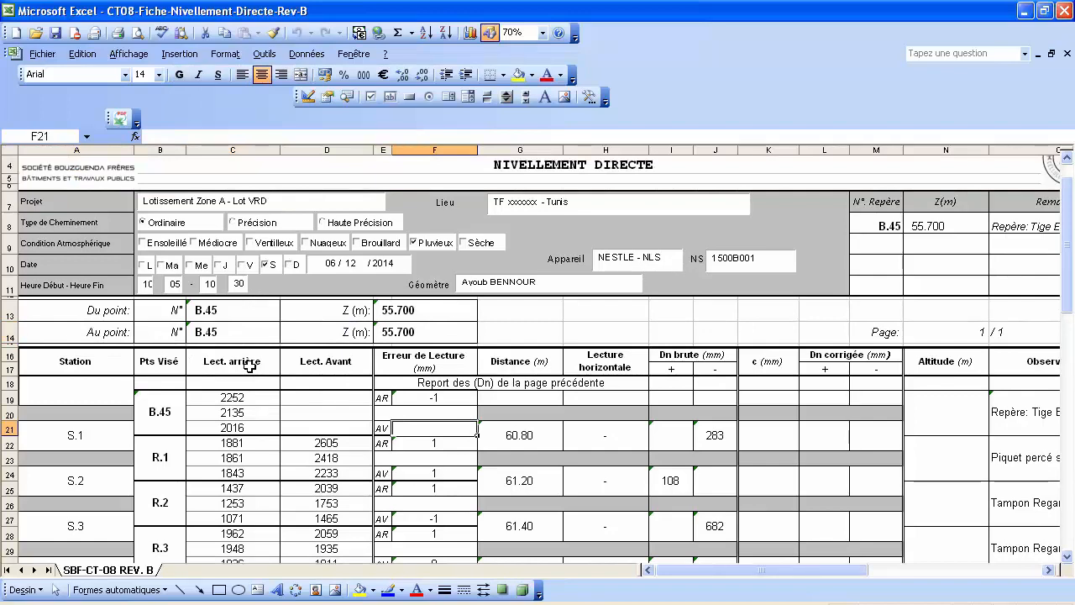
scroll(250, 366, down, 10)
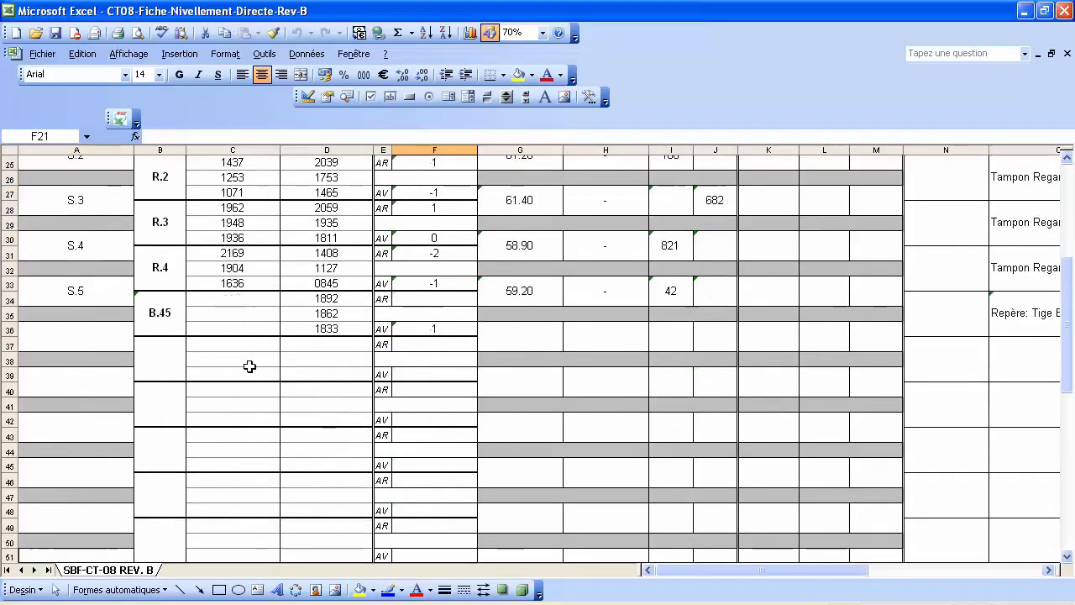
click(233, 436)
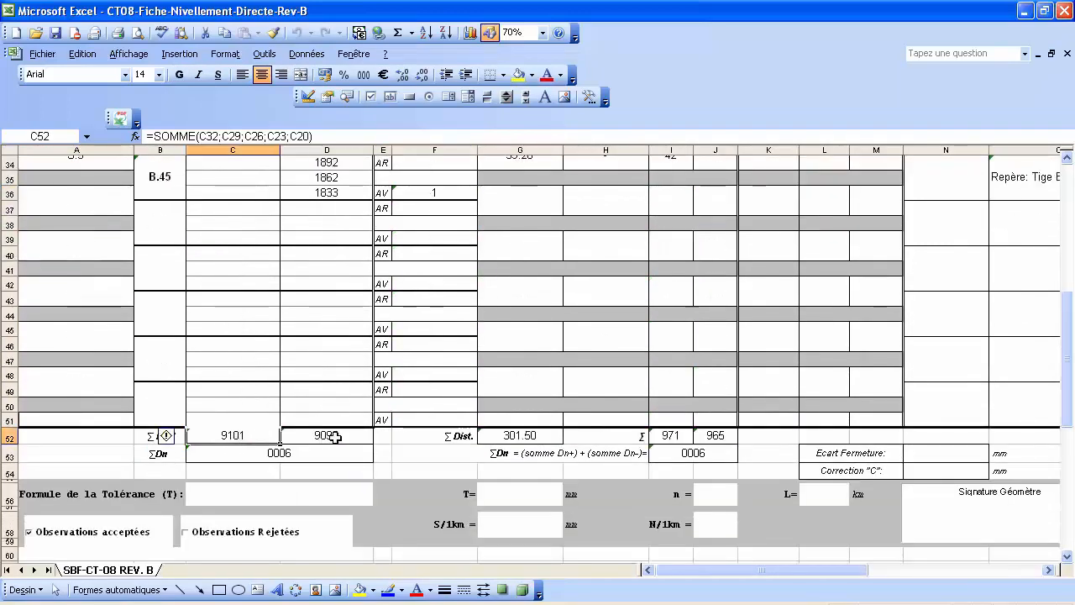
click(340, 435)
click(320, 453)
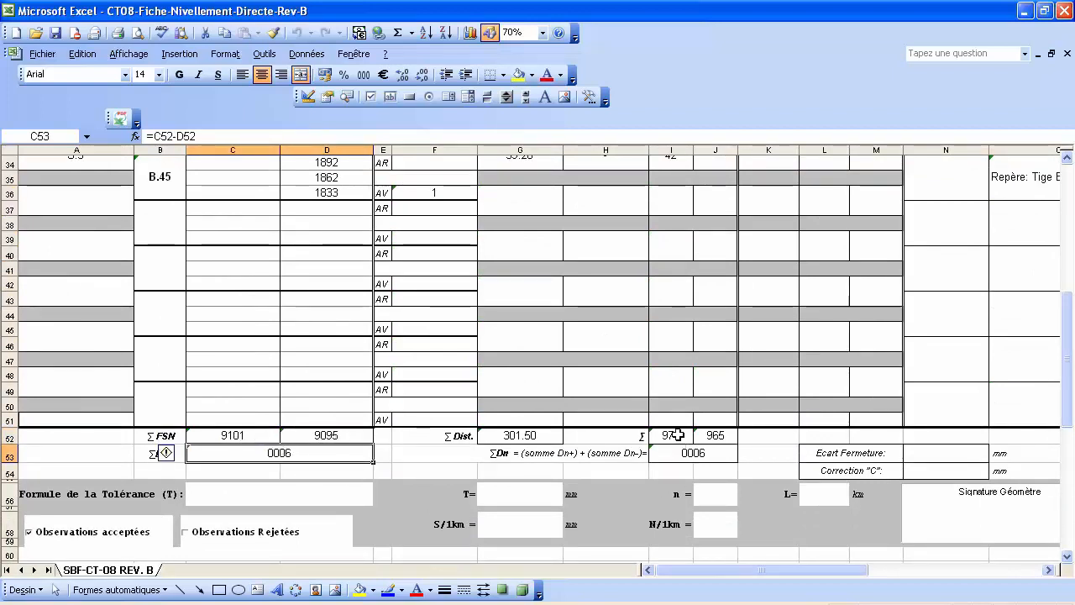
Compare the raw Dn sums and their difference with the readings' ΣDn, and check the total distance against the Distance column.
drag(683, 146, 715, 150)
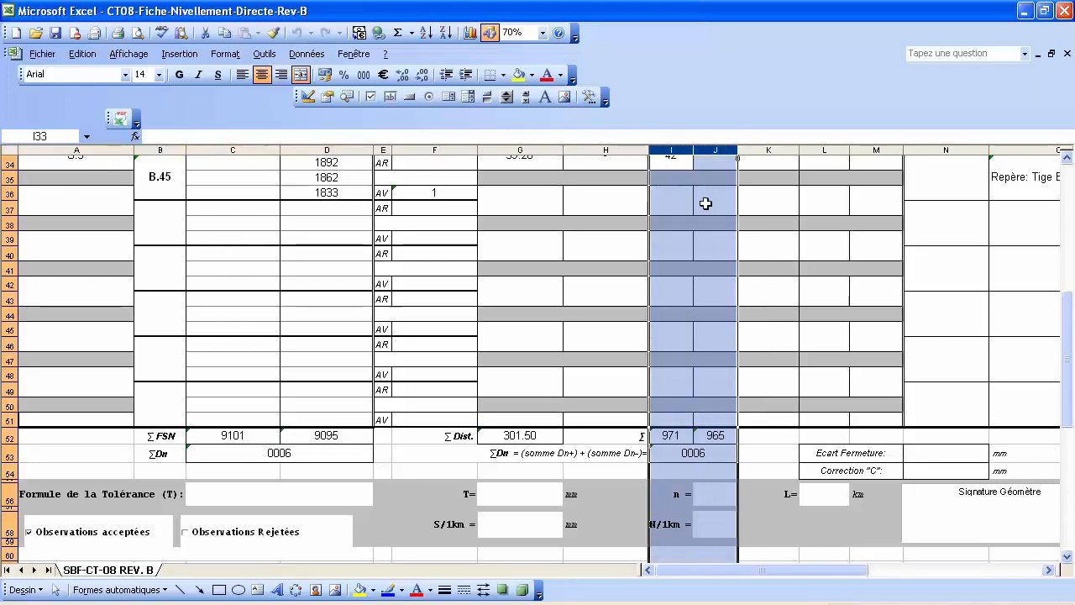
click(668, 436)
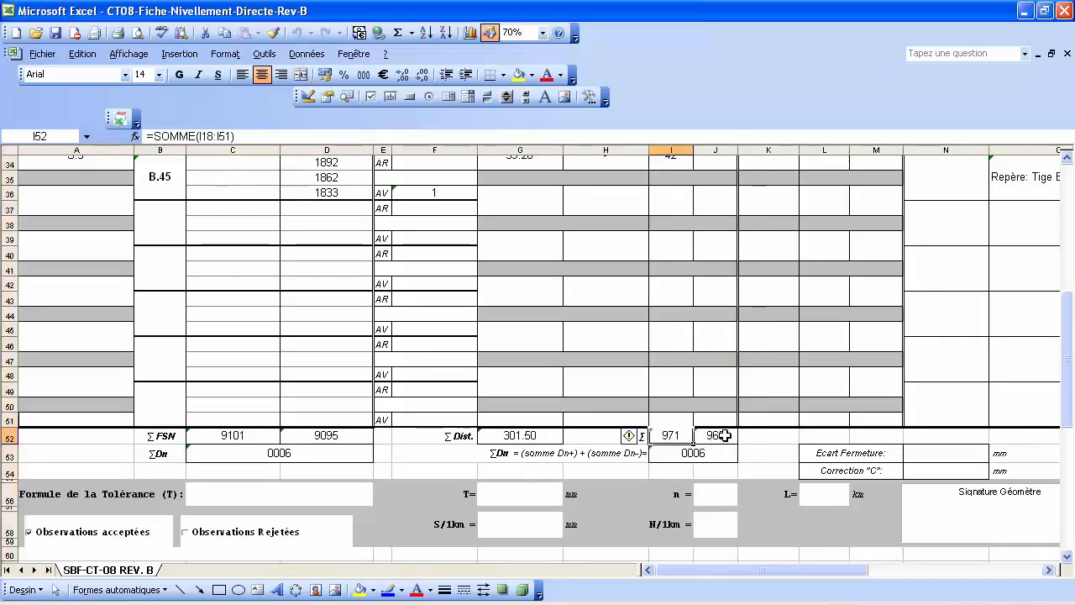
click(724, 435)
click(694, 454)
click(240, 459)
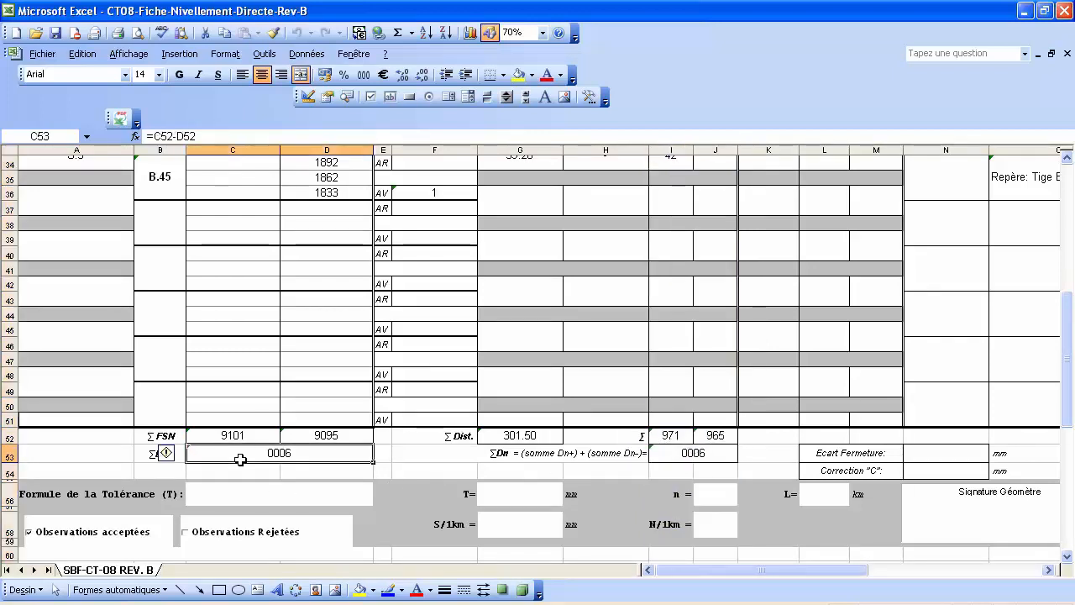
click(672, 454)
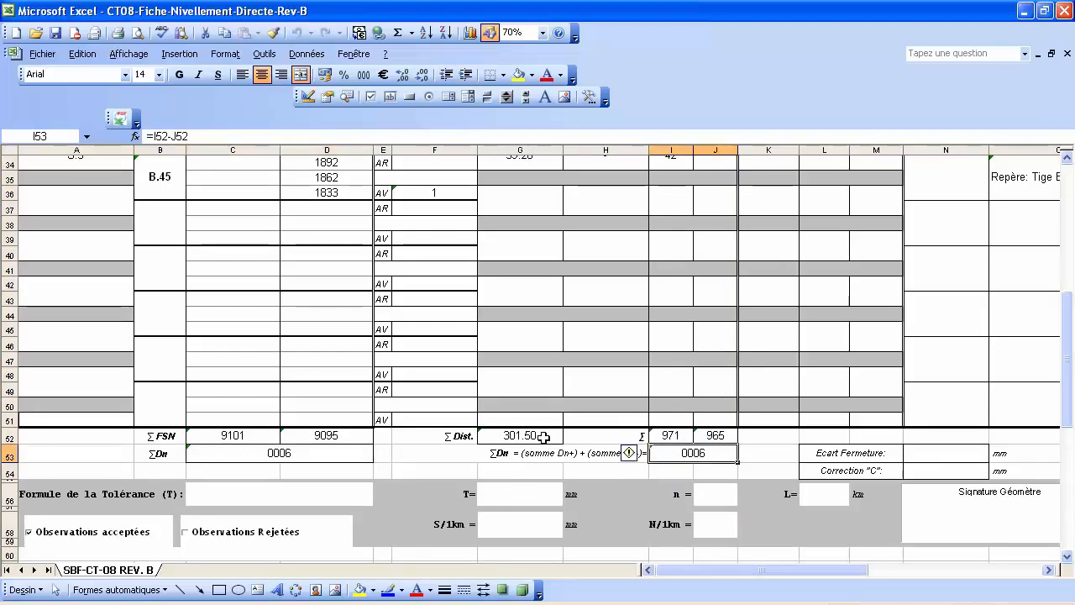
click(543, 436)
scroll(537, 272, up, 8)
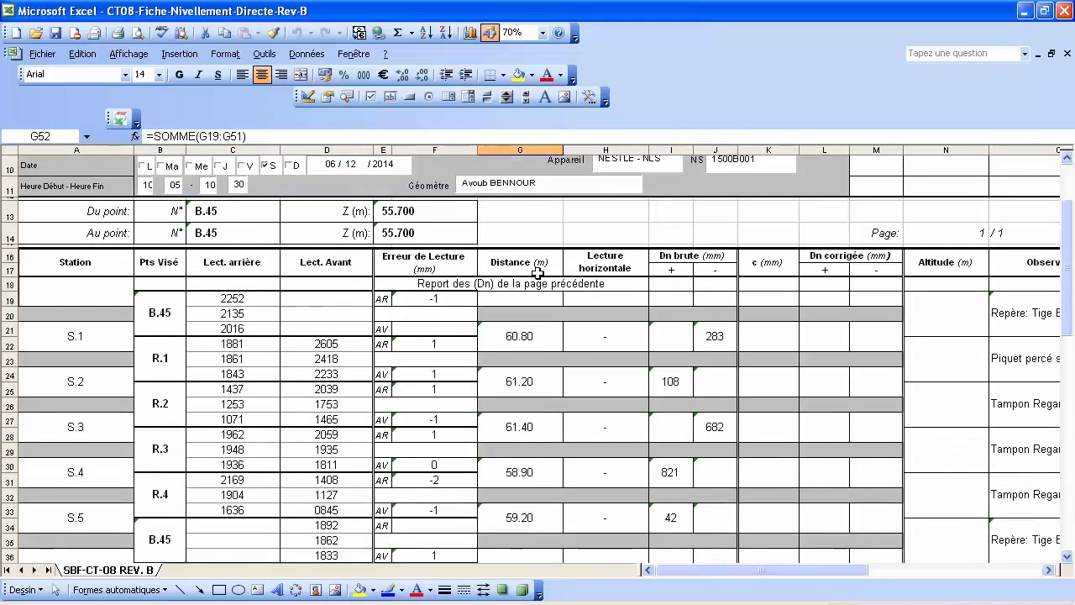
scroll(521, 357, down, 9)
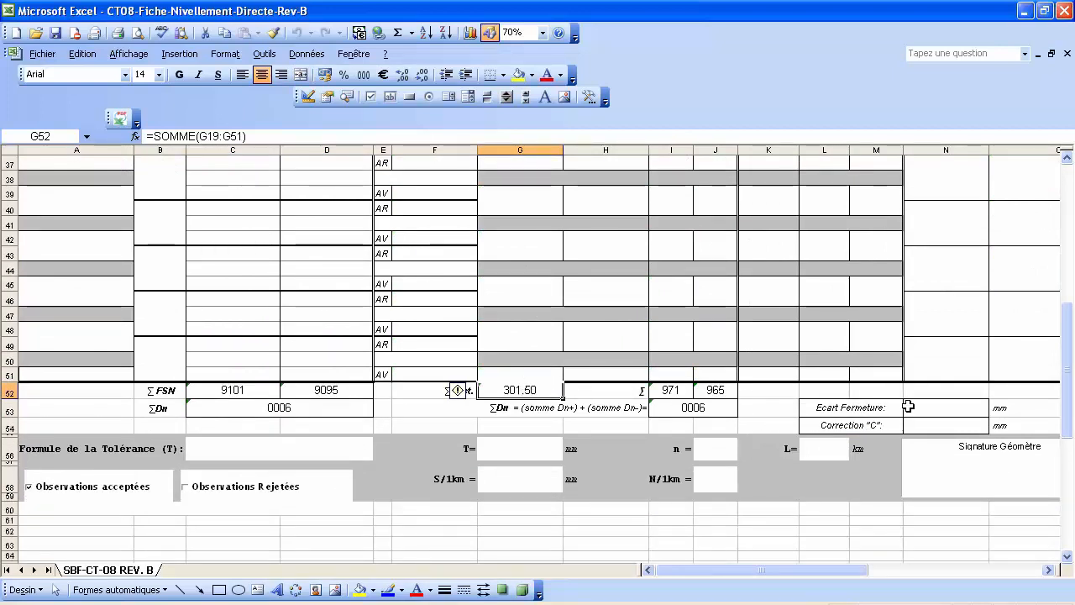
Fill the Ecart Fermeture cell N53 with the formula =I53, referencing the raw Dn difference.
click(928, 406)
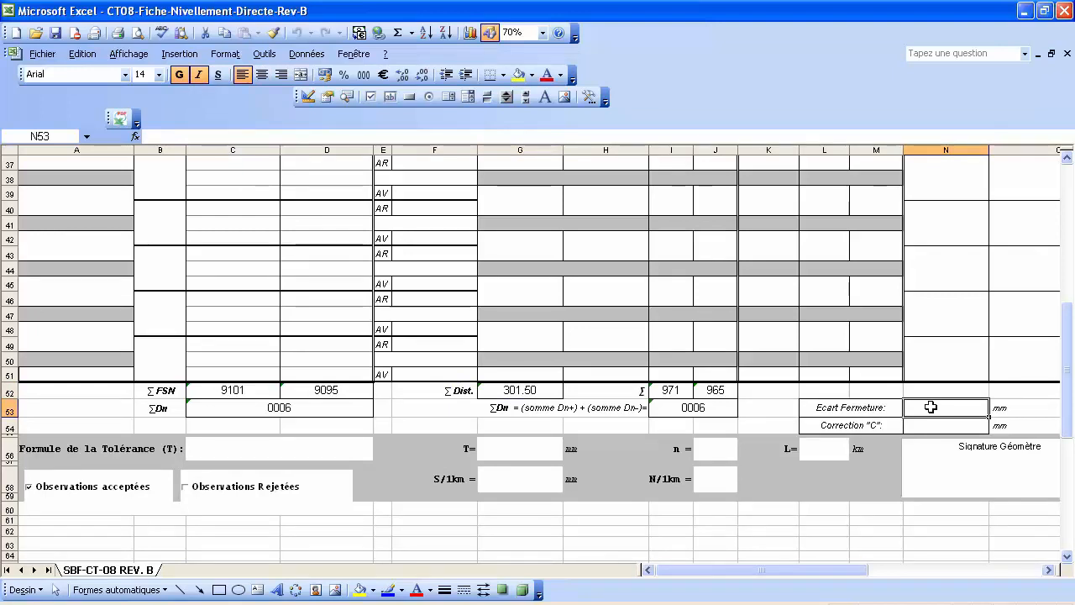
text(=)
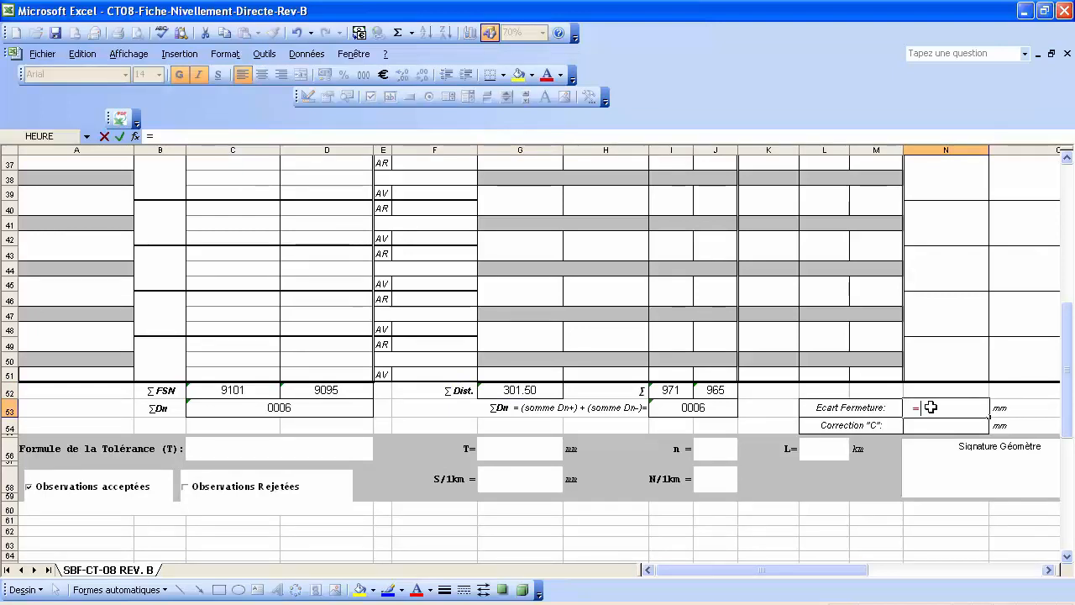
click(703, 408)
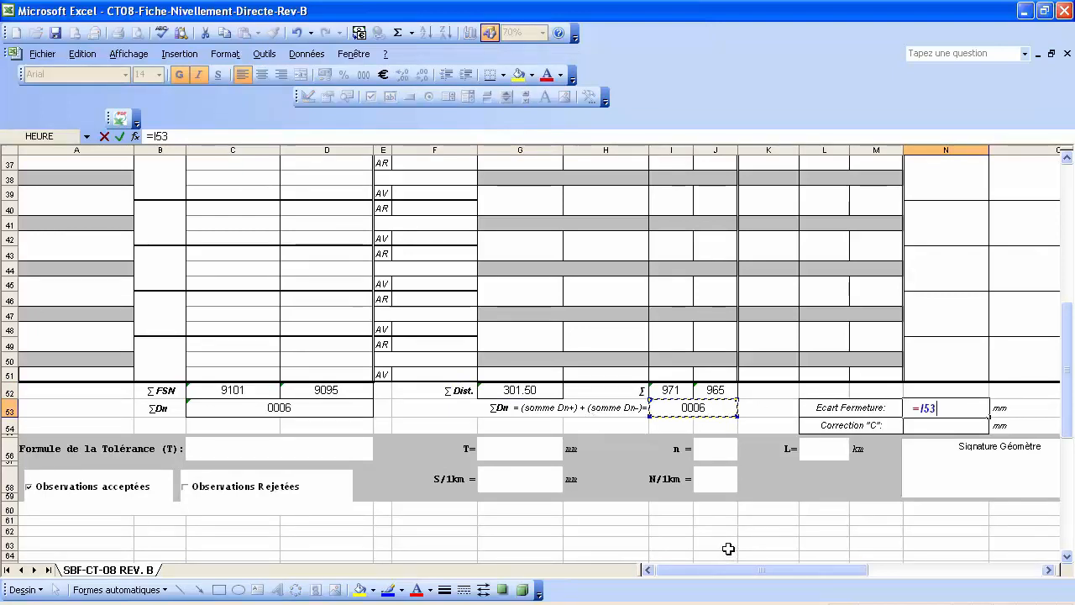
key(Return)
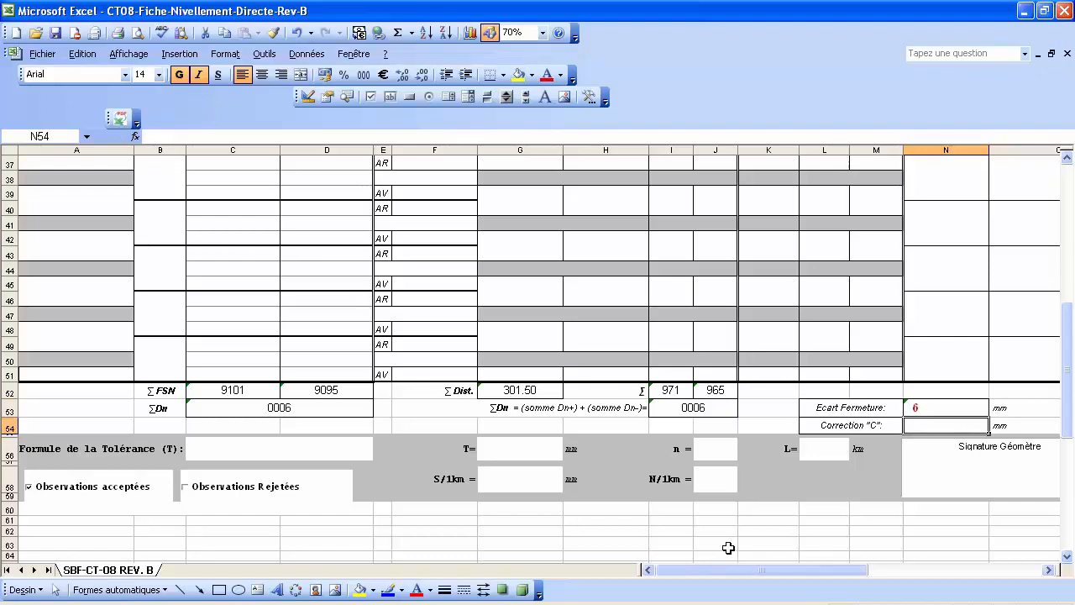
Count the stations in the Station column and enter 5 as n in cell J56.
click(707, 451)
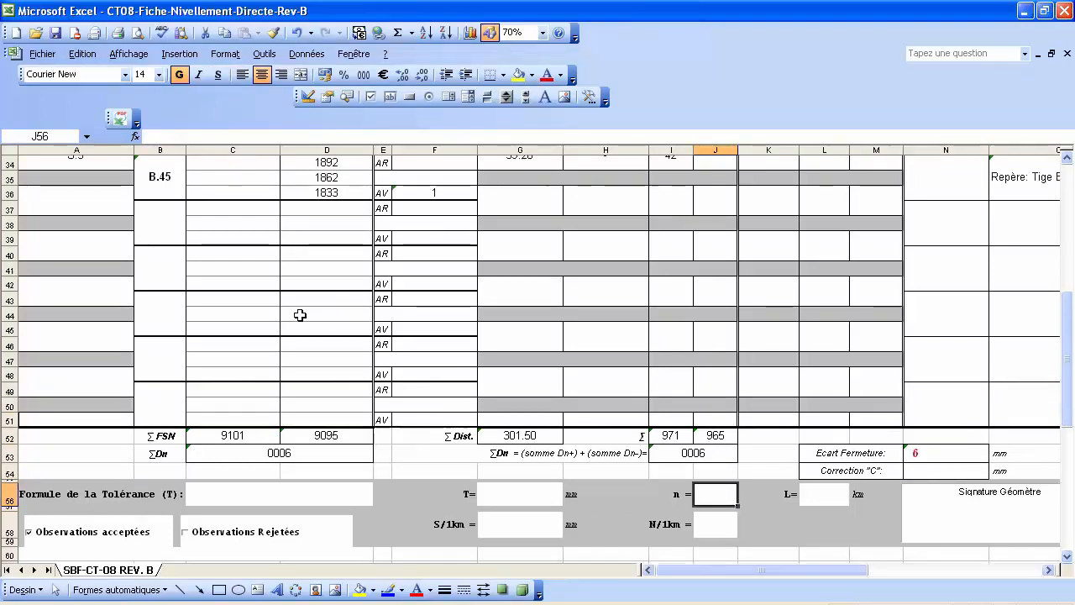
scroll(297, 314, up, 6)
scroll(239, 297, up, 1)
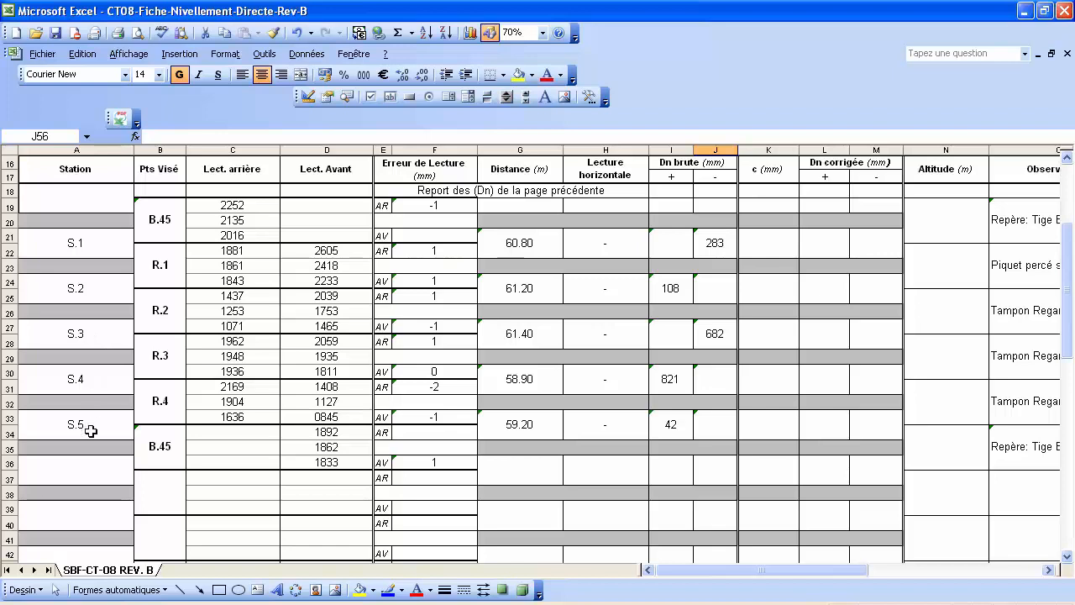
scroll(203, 283, down, 6)
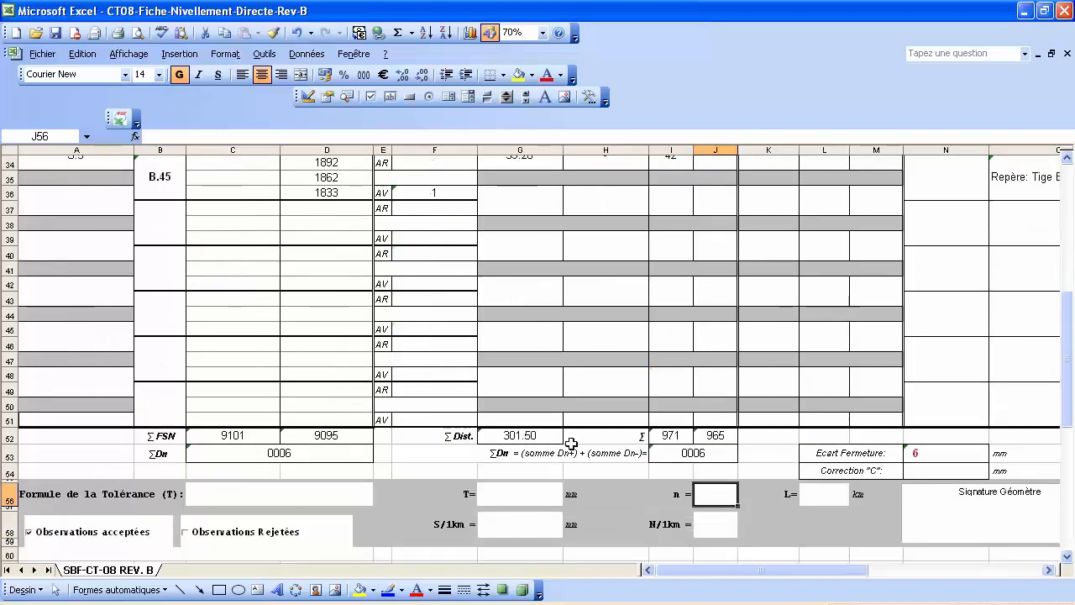
text(5)
key(Return)
scroll(741, 507, down, 1)
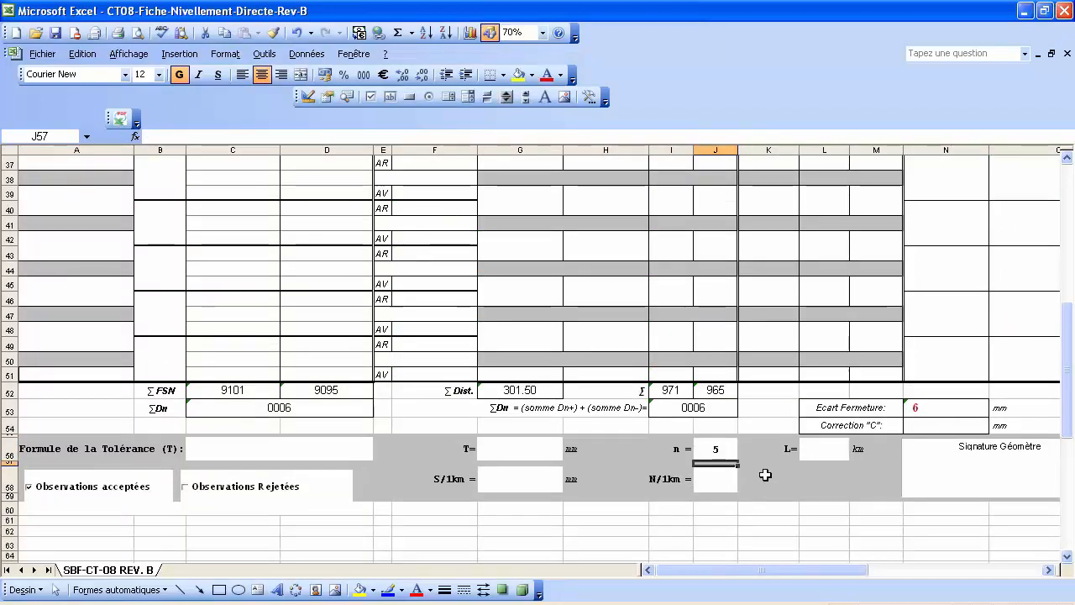
Calculate the levelling length L in kilometres in cell L56 with the formula =G52/1000.
click(812, 454)
text(=)
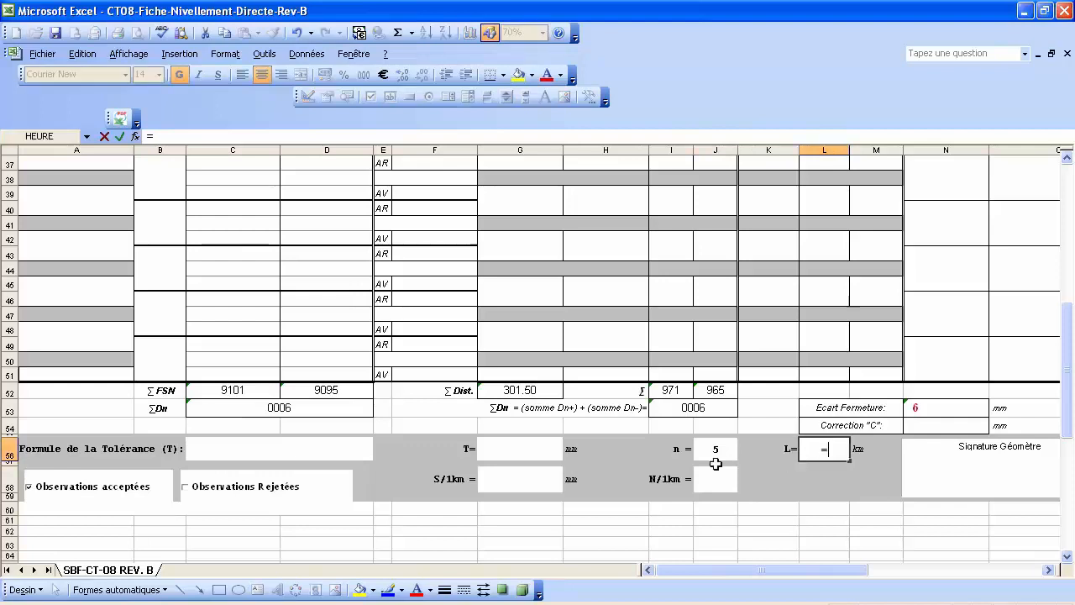
click(536, 391)
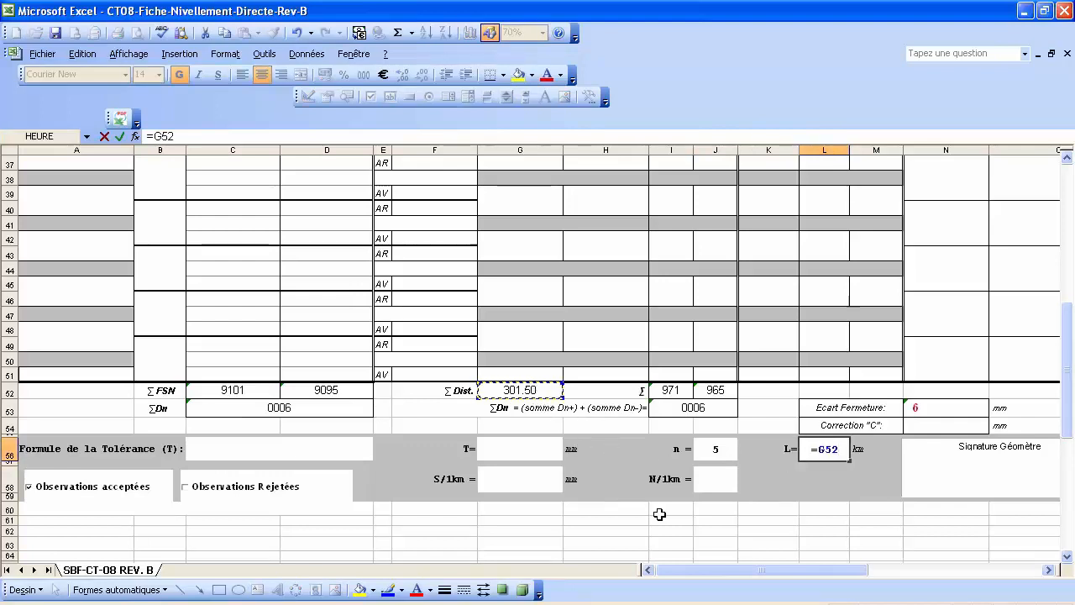
text(/1000)
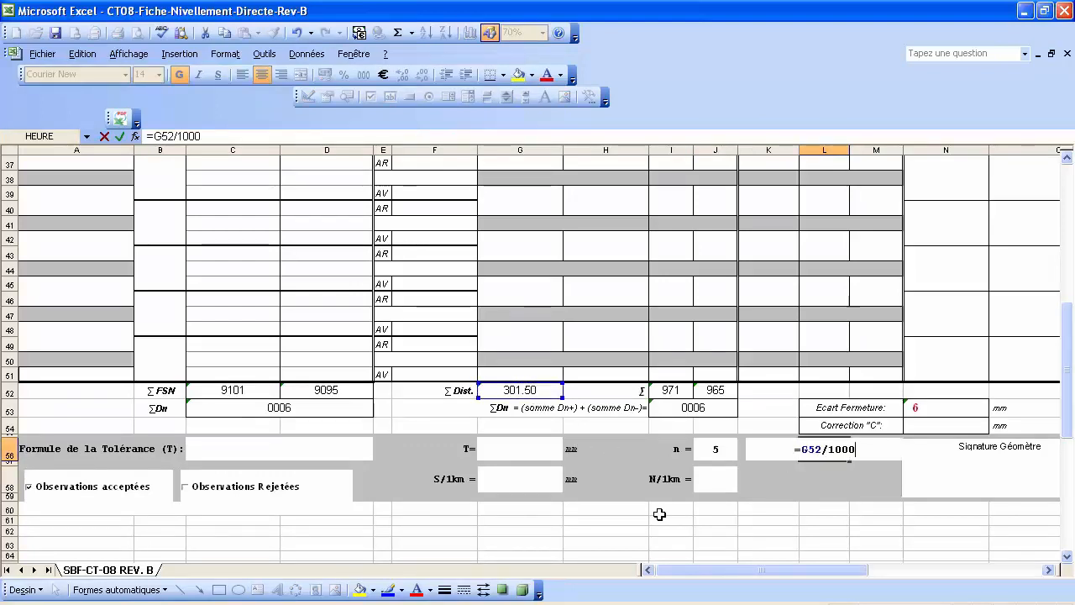
key(Return)
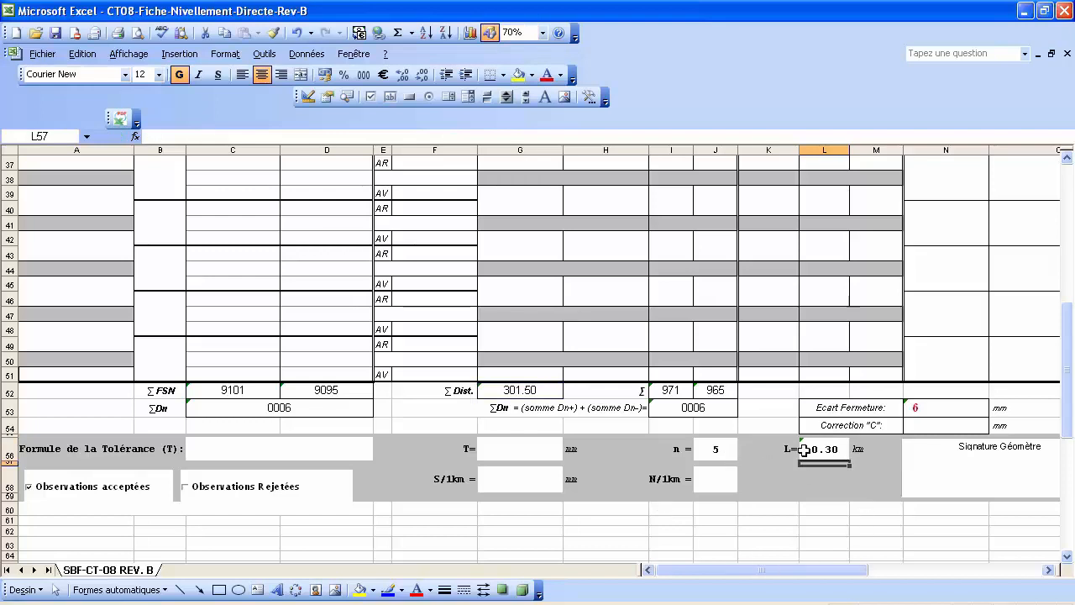
Calculate N/1km in cell J58 by dividing the station count by the length, with =J56/L56.
click(722, 482)
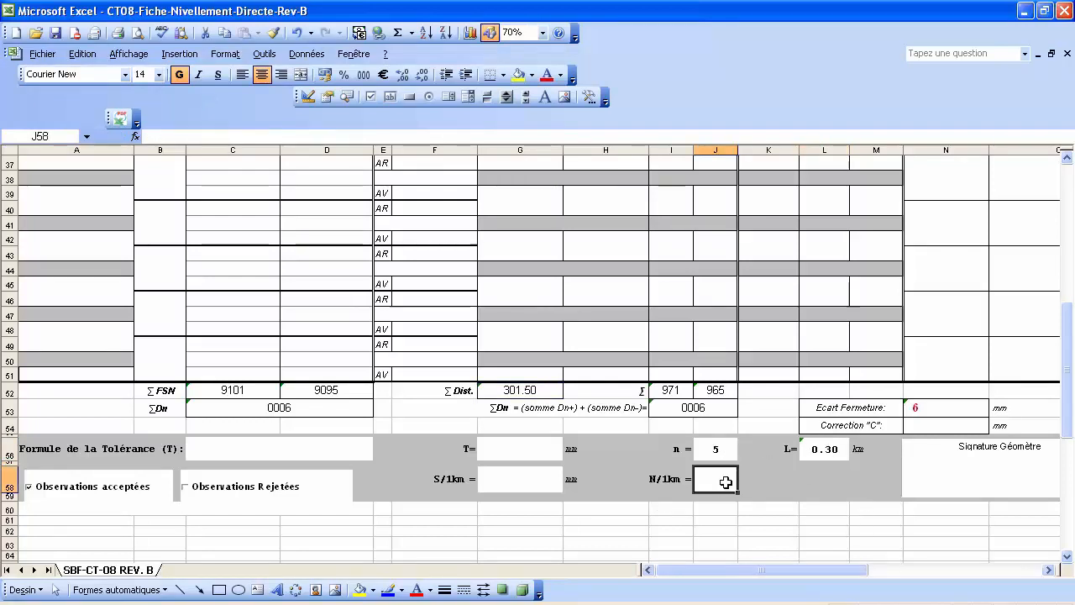
text(=)
click(715, 448)
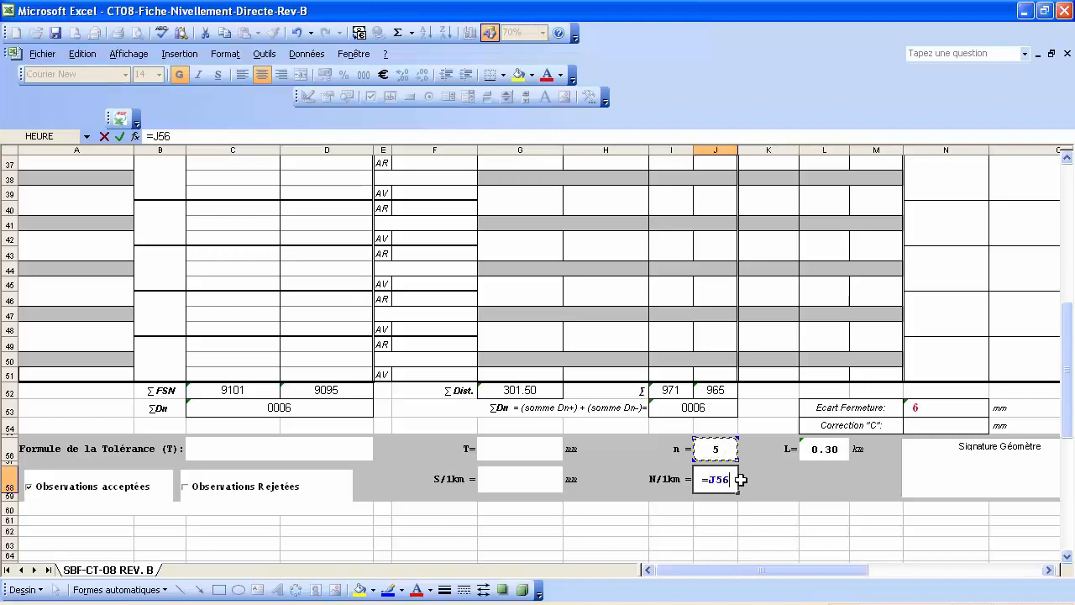
text(/)
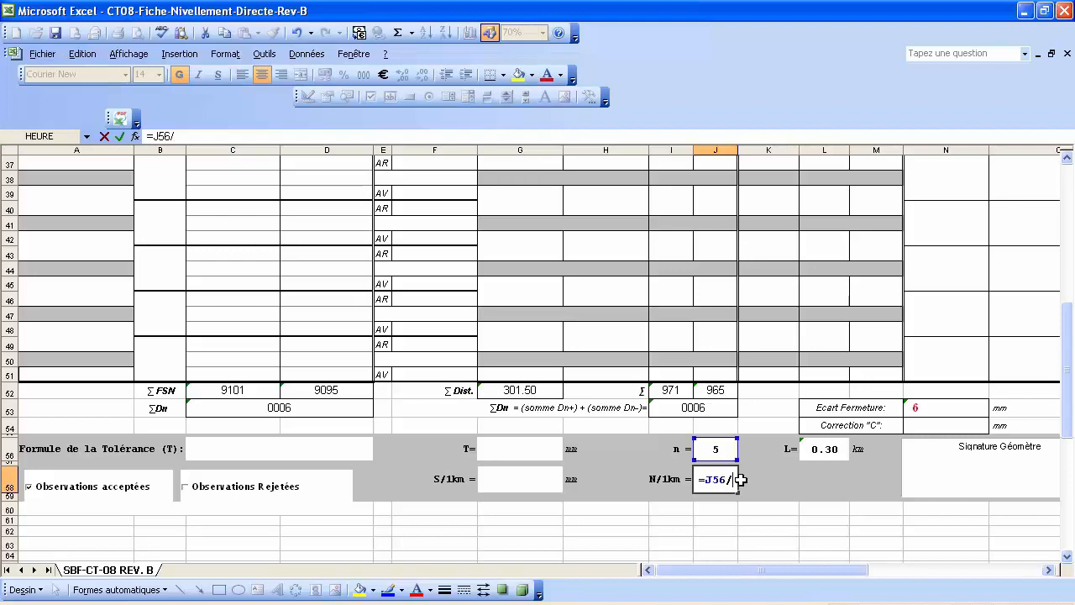
click(822, 450)
key(Return)
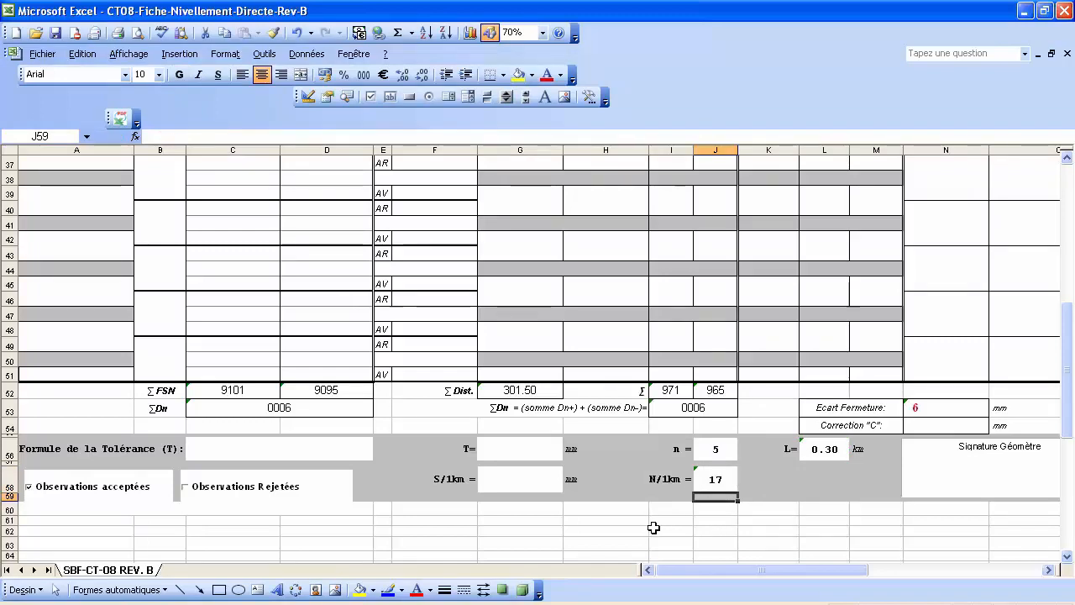
Check the levelling type in the sheet header and insert a Microsoft Equation 3.0 object at the tolerance formula cell C56.
scroll(343, 359, up, 1)
scroll(344, 358, up, 9)
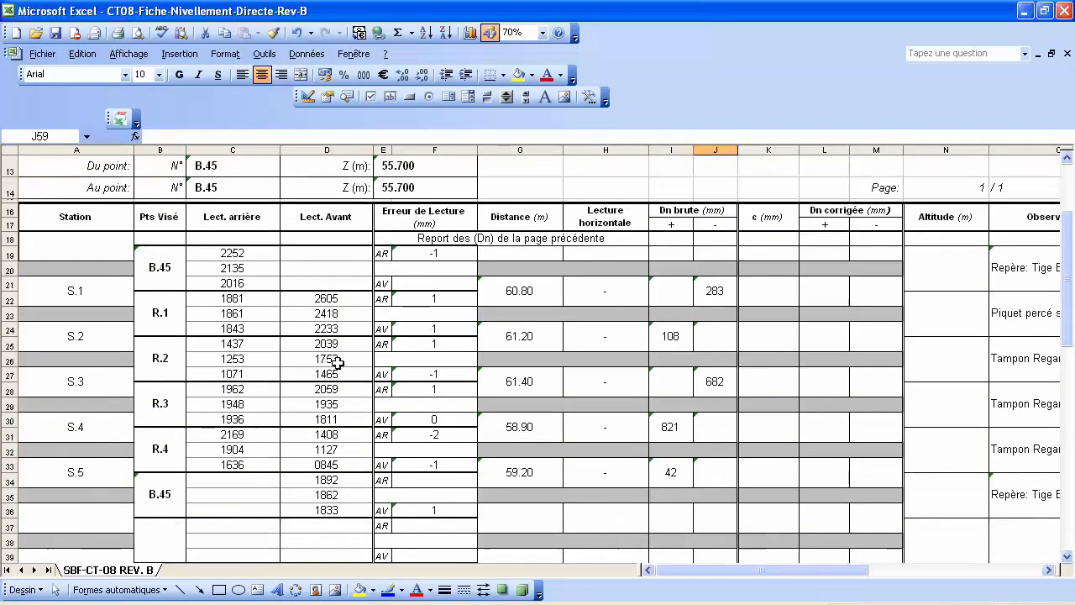
scroll(166, 257, up, 1)
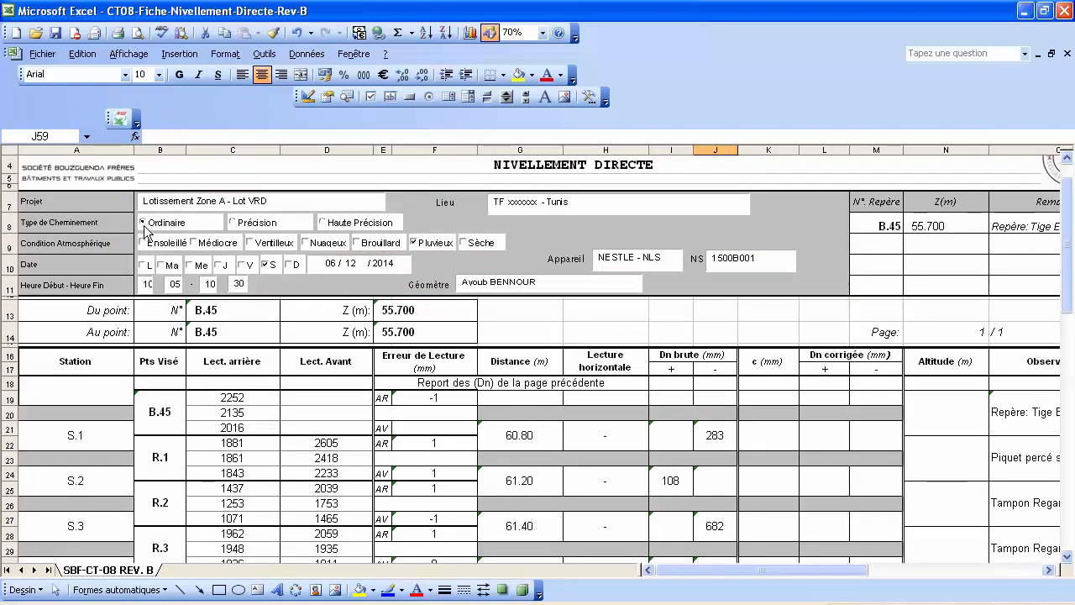
scroll(170, 232, down, 11)
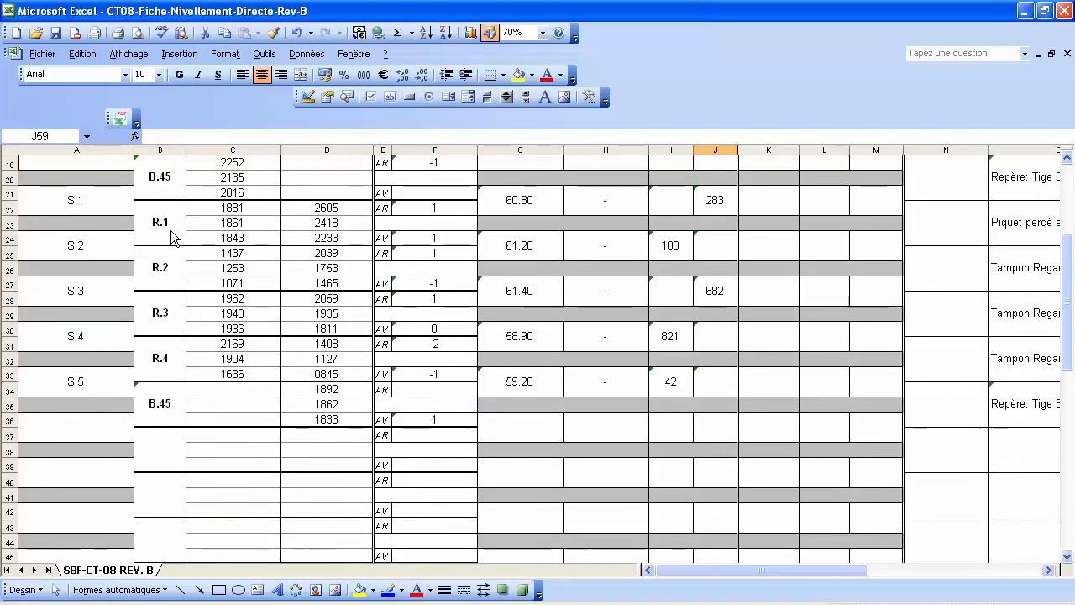
scroll(170, 230, down, 1)
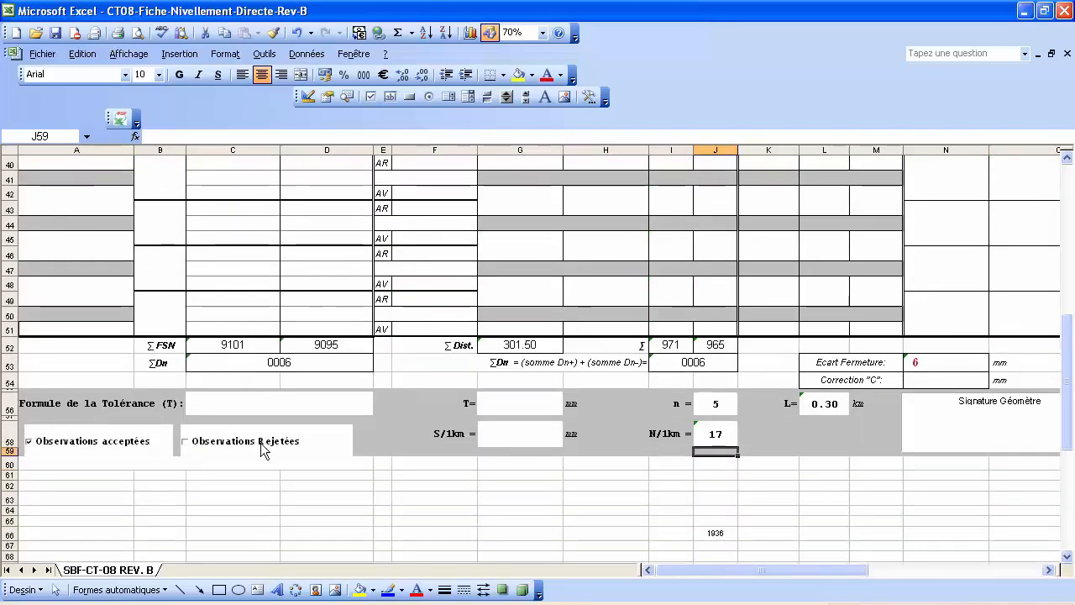
click(225, 400)
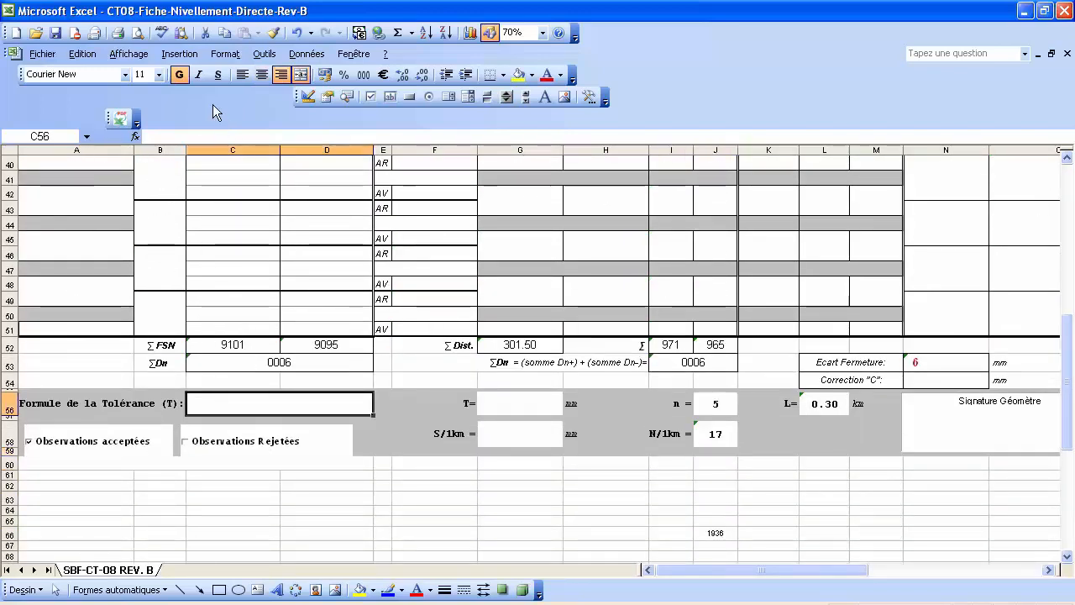
click(178, 54)
click(215, 112)
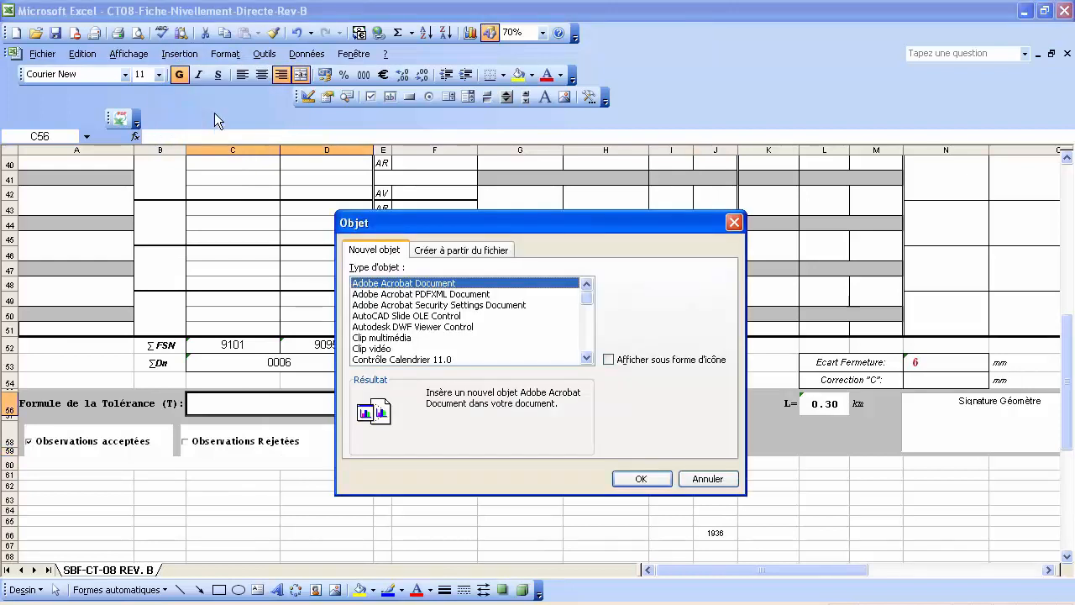
drag(586, 359, 587, 360)
click(588, 285)
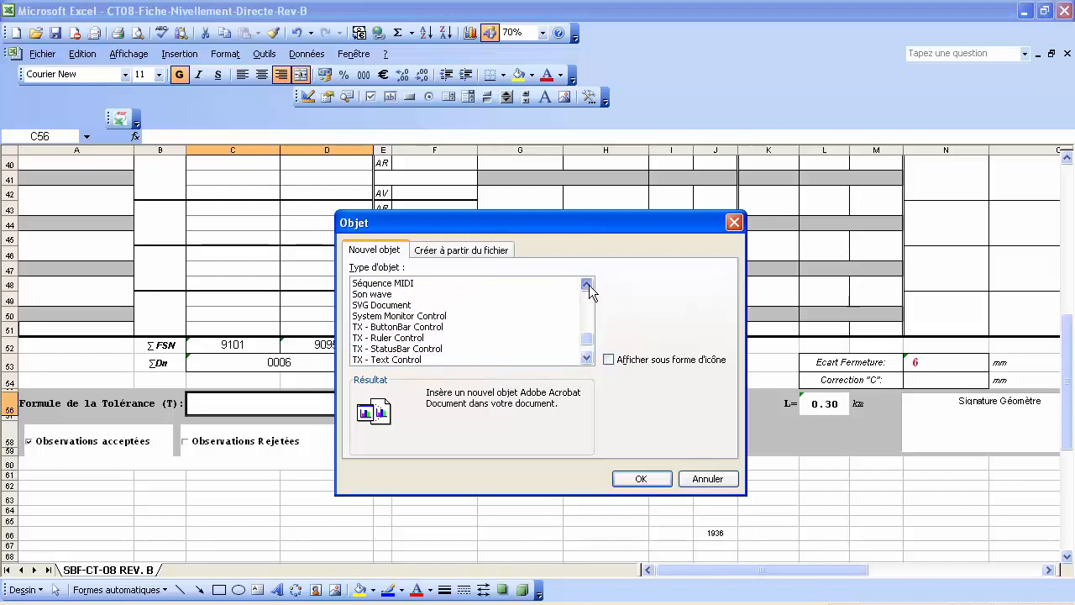
drag(586, 284, 589, 286)
click(452, 294)
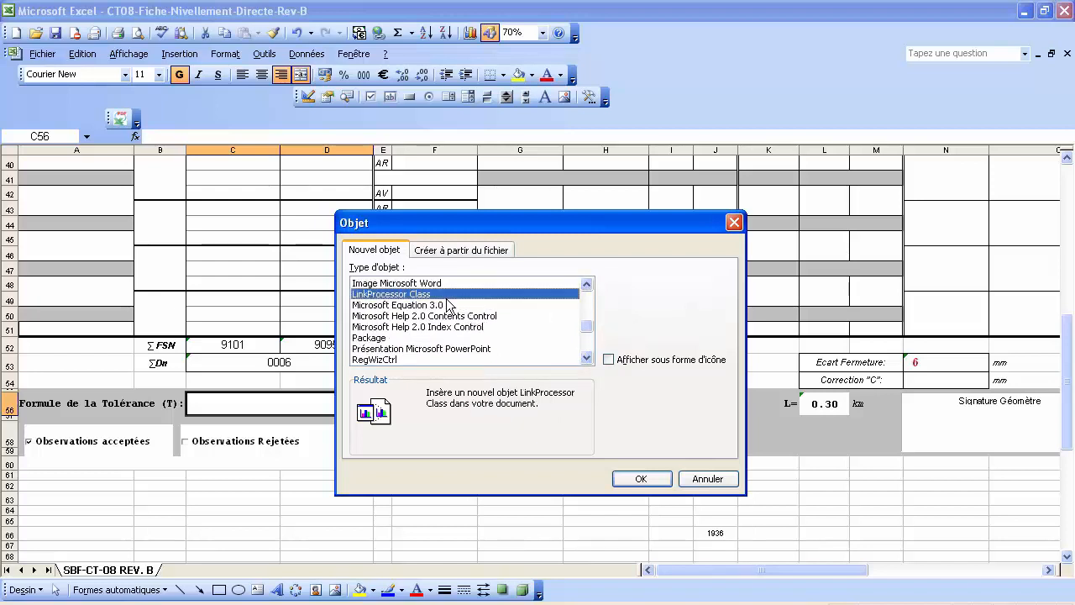
click(455, 305)
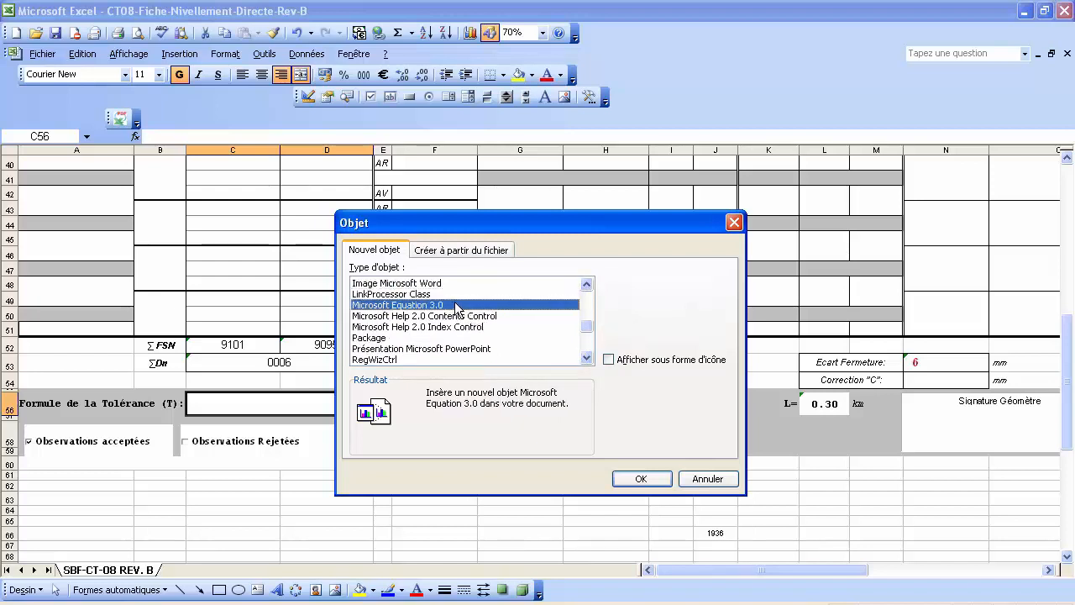
click(641, 479)
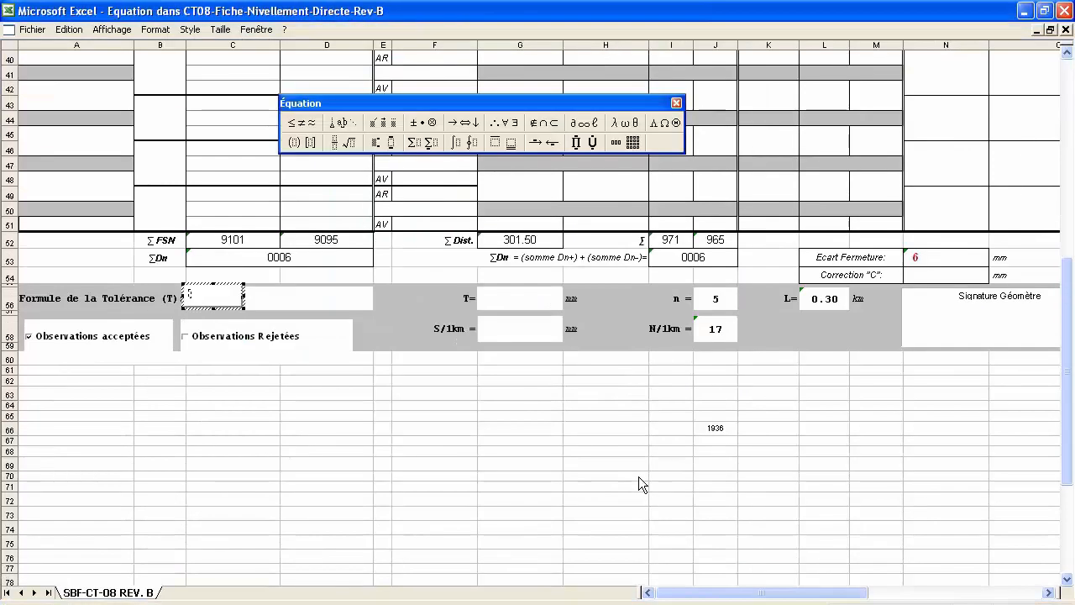
Start the tolerance equation with a ± sign followed by a square root containing 36N +.
click(415, 124)
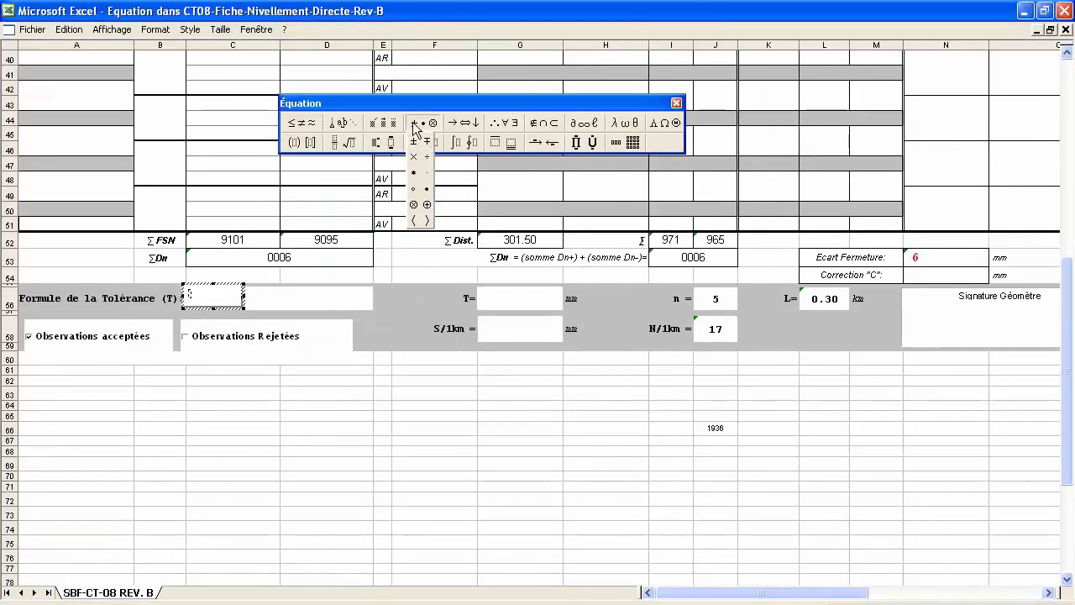
click(413, 141)
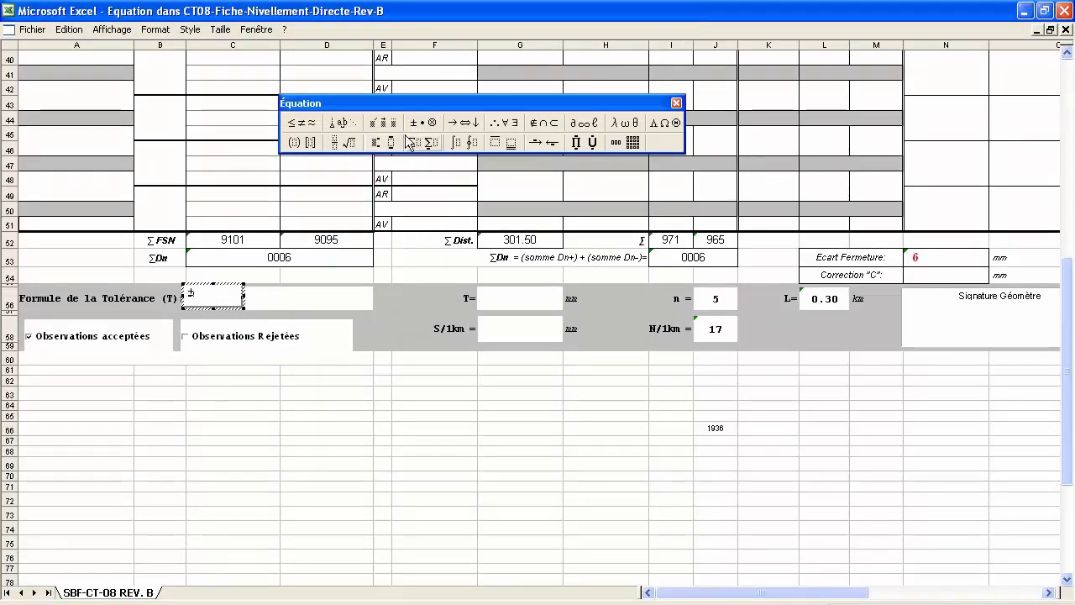
click(351, 144)
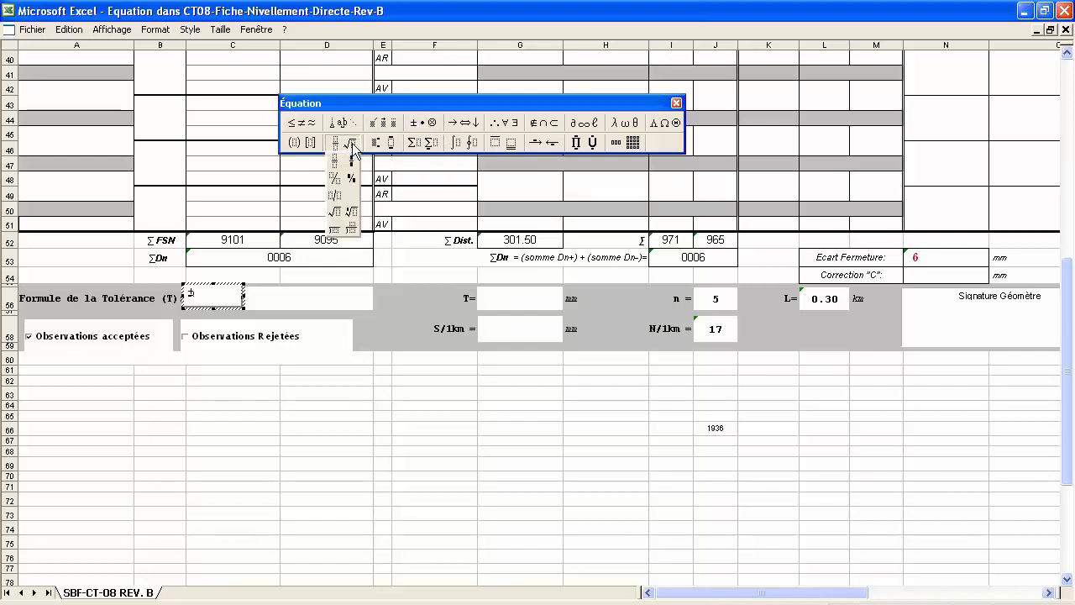
click(334, 210)
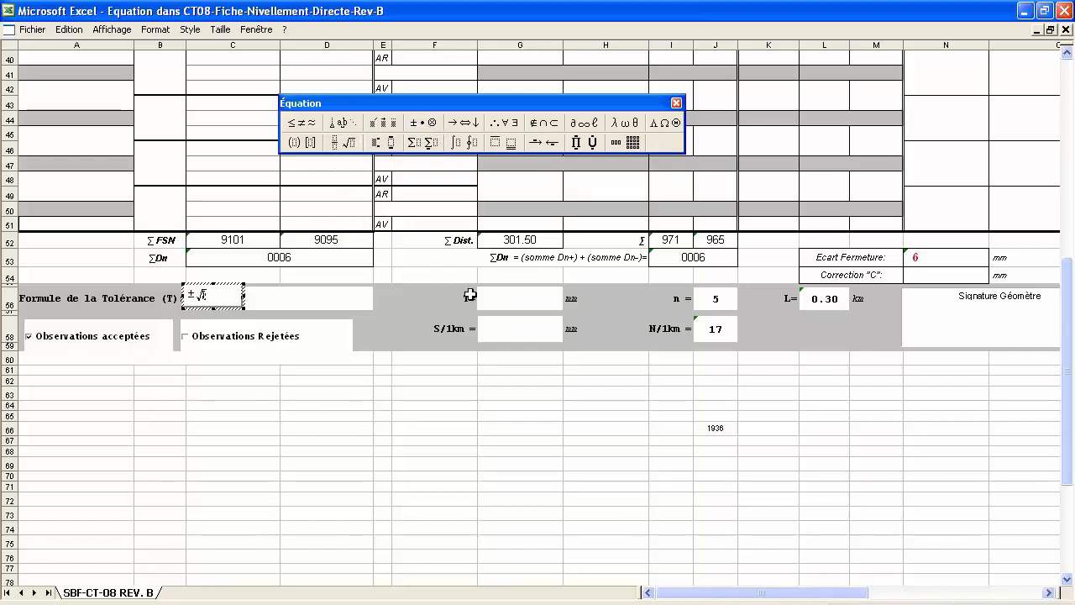
text(36N +)
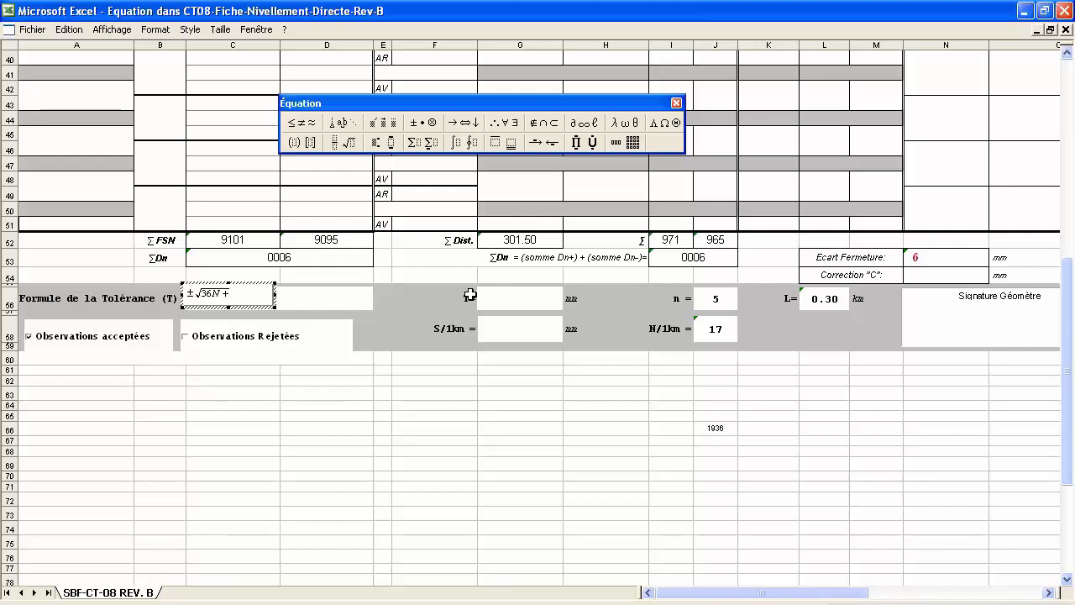
Add the fraction N² over 16 under the square root and finish editing the equation.
click(342, 142)
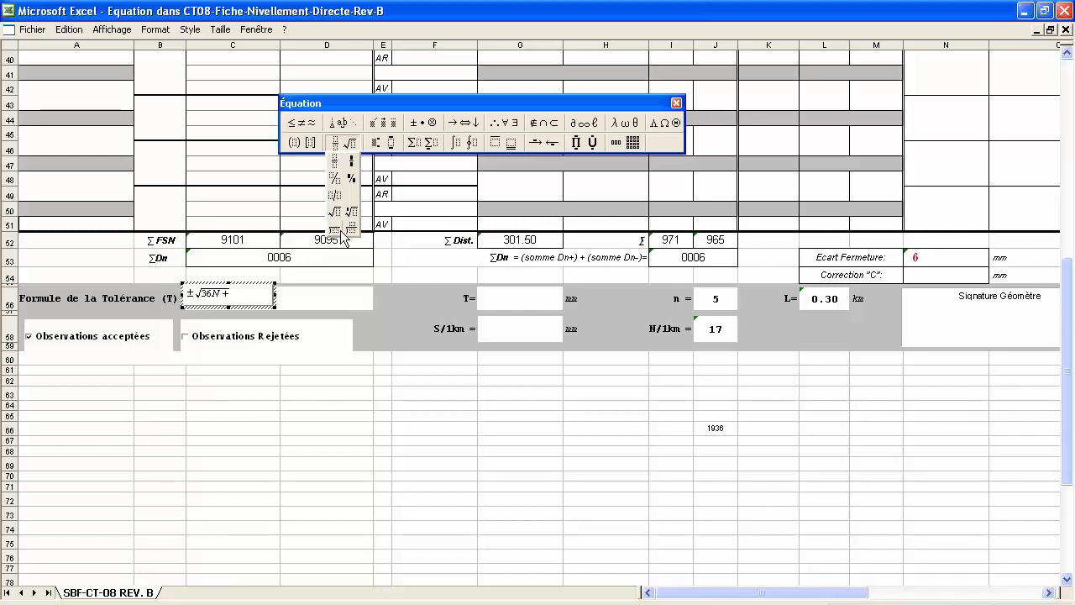
click(351, 177)
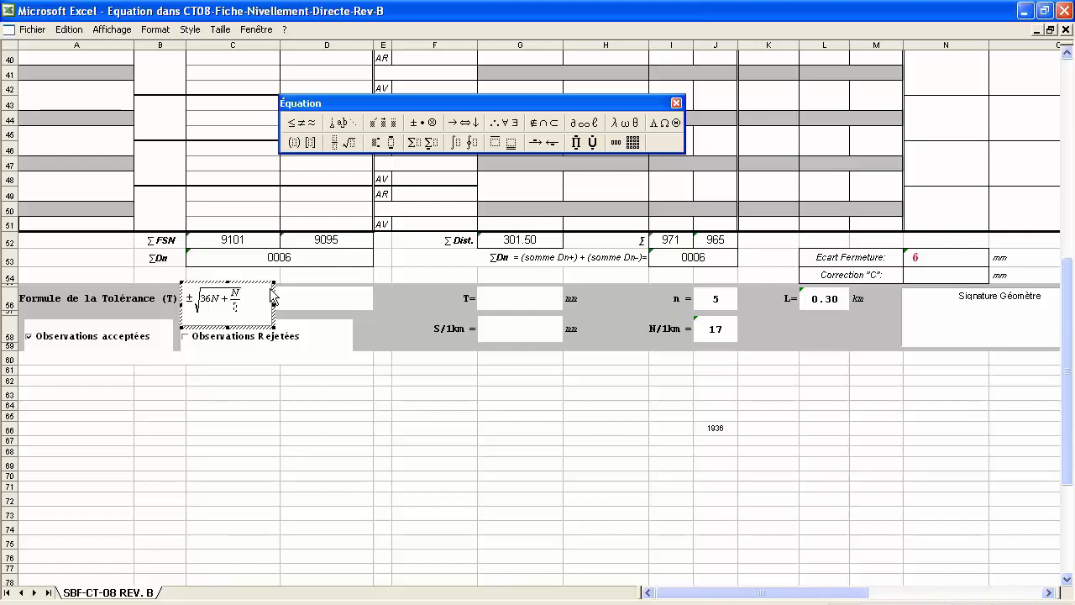
click(383, 142)
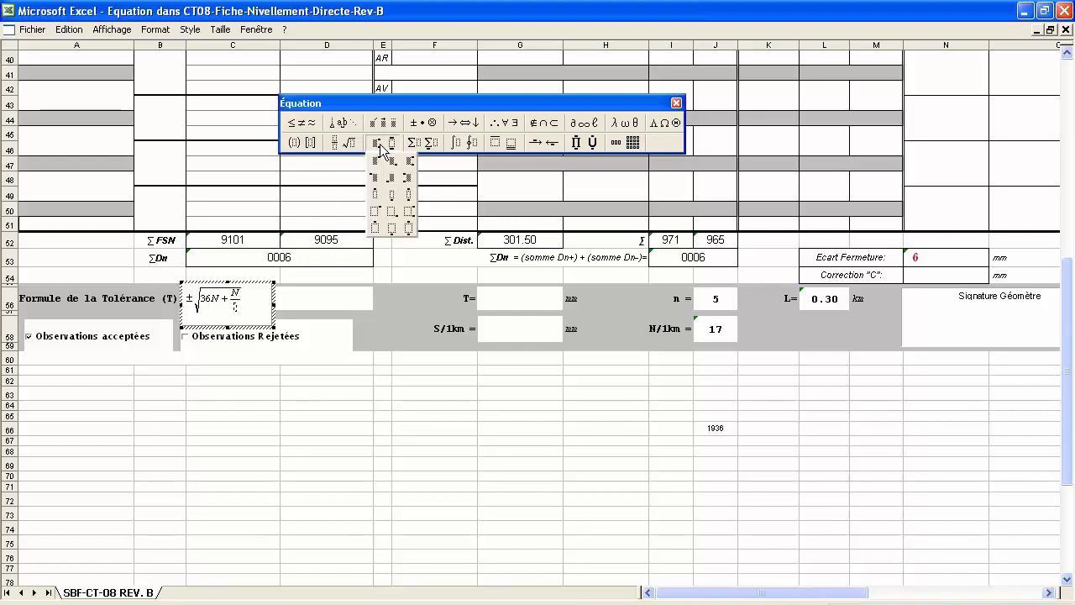
click(380, 167)
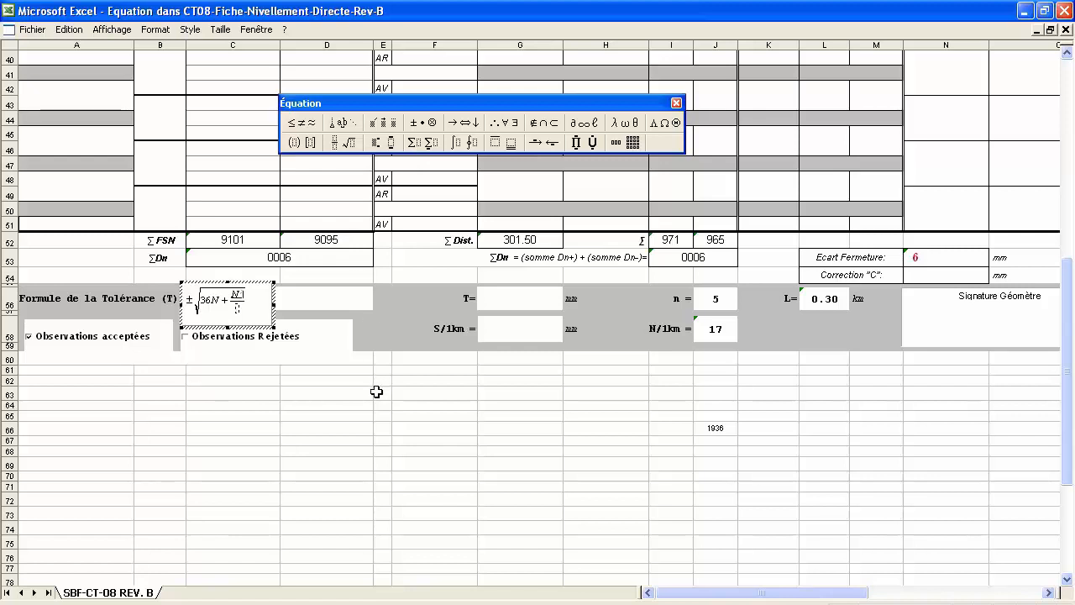
key(Down)
click(394, 432)
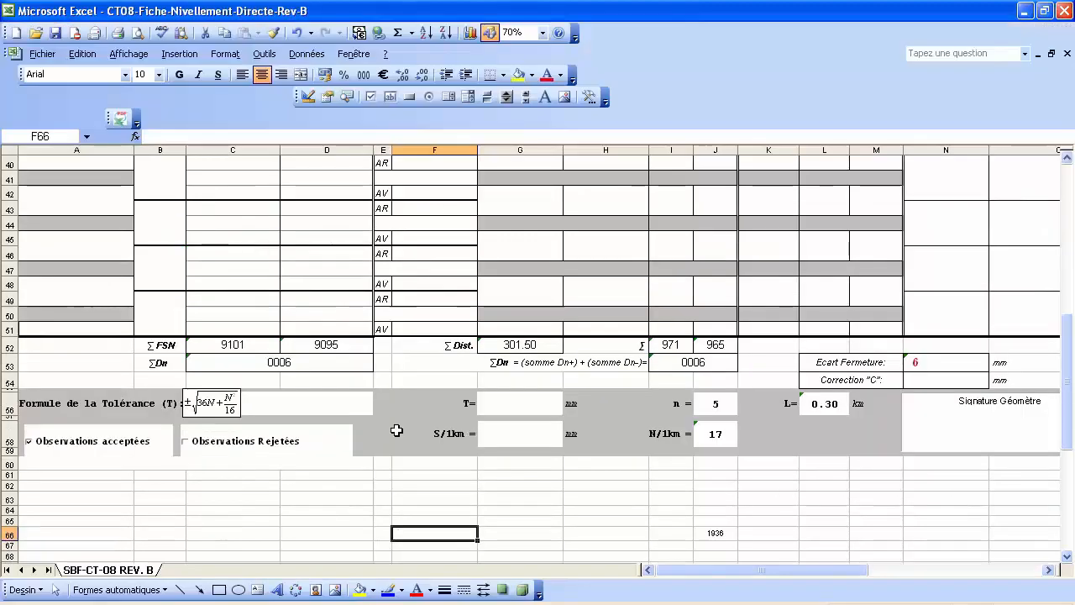
Widen the equation object and shift it slightly so it sits within the tolerance formula cell C56.
click(235, 407)
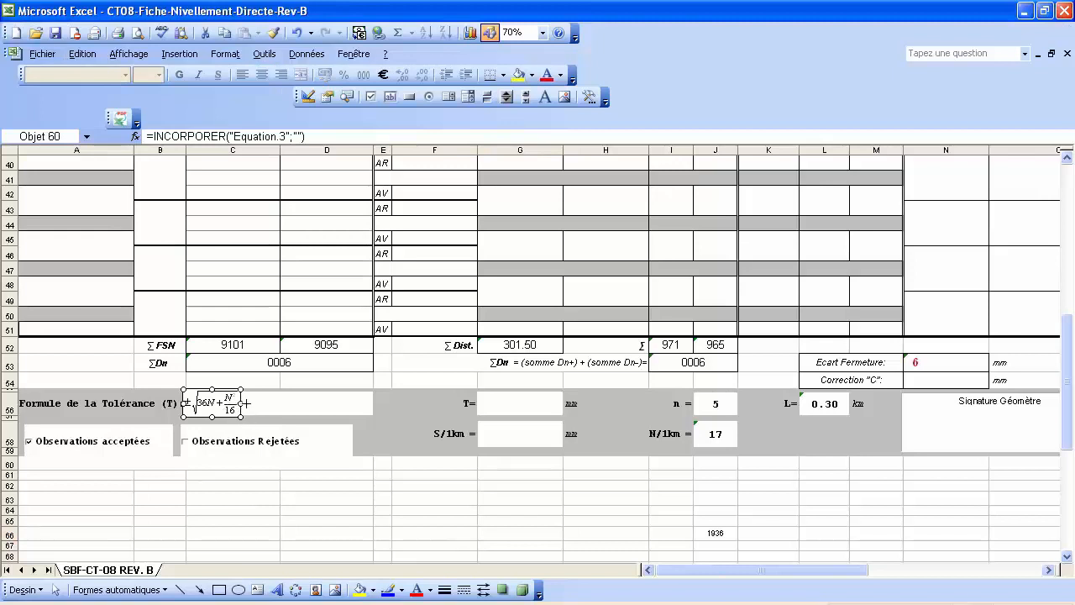
drag(244, 403, 269, 403)
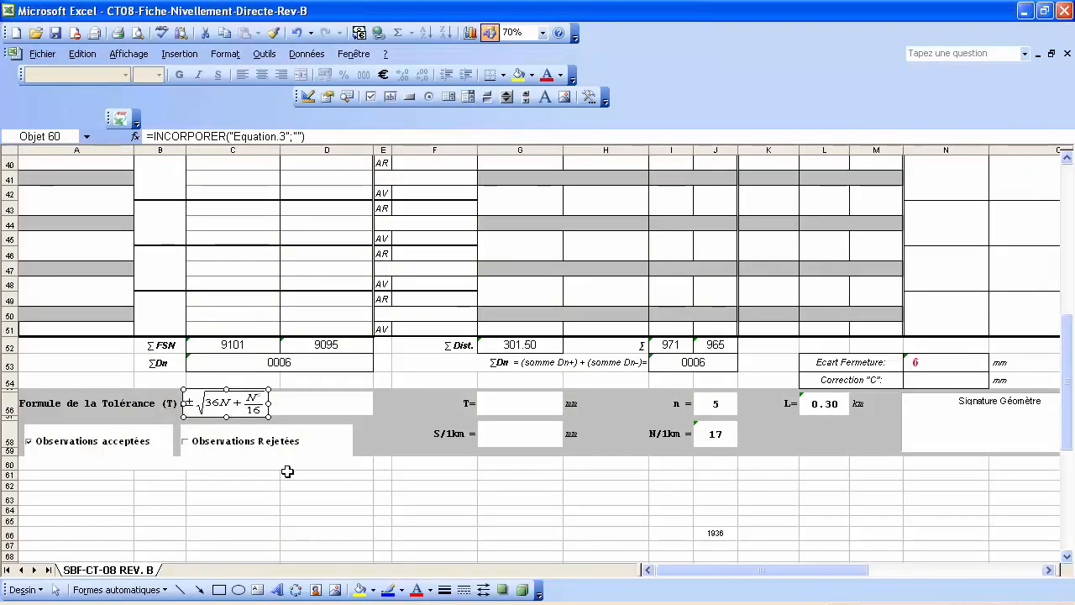
click(270, 498)
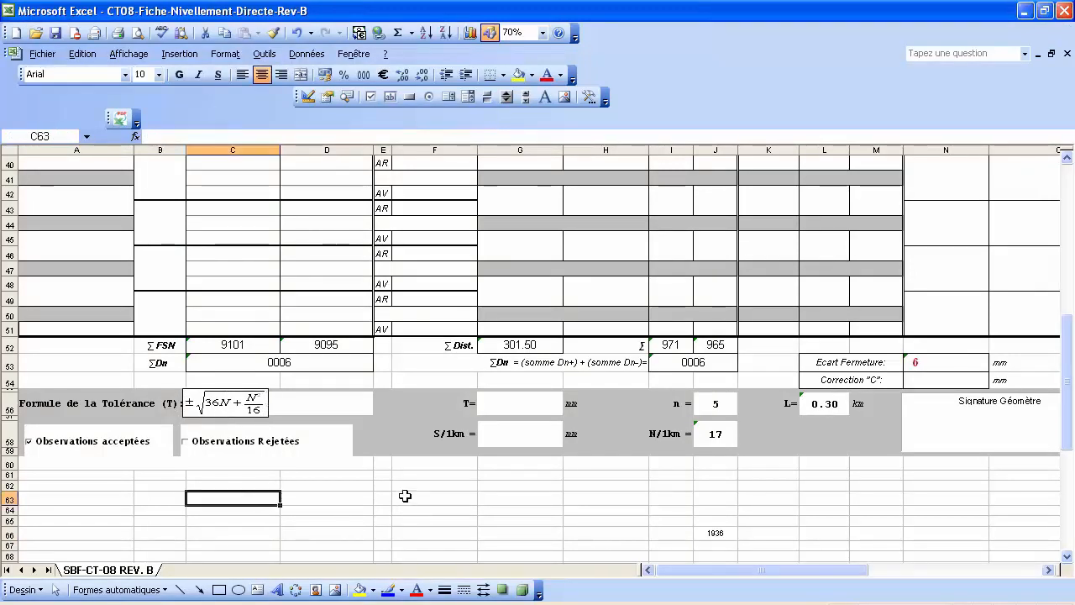
click(234, 410)
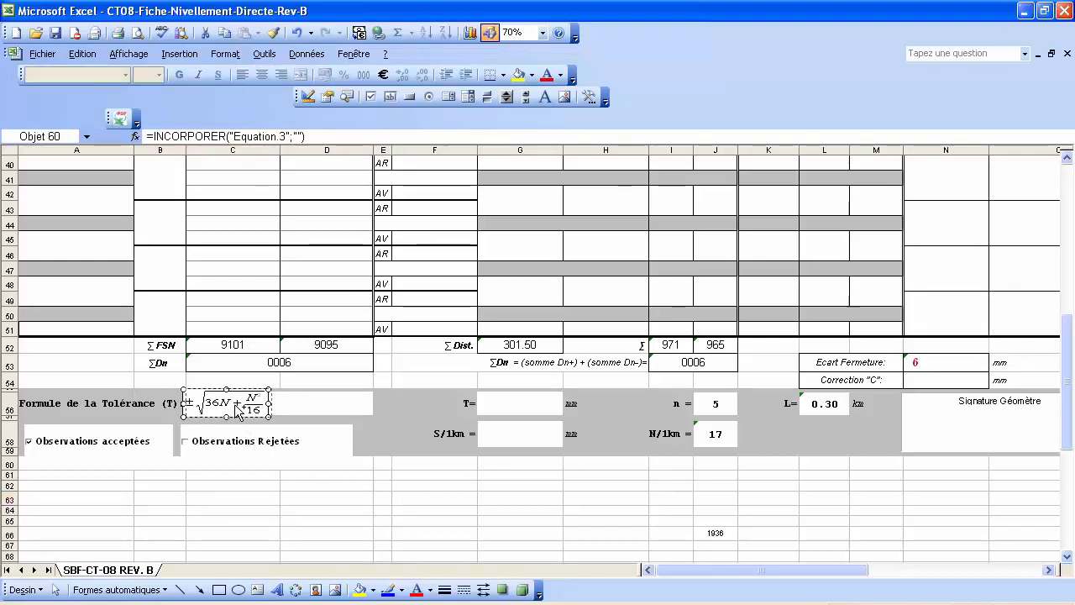
drag(235, 406, 239, 406)
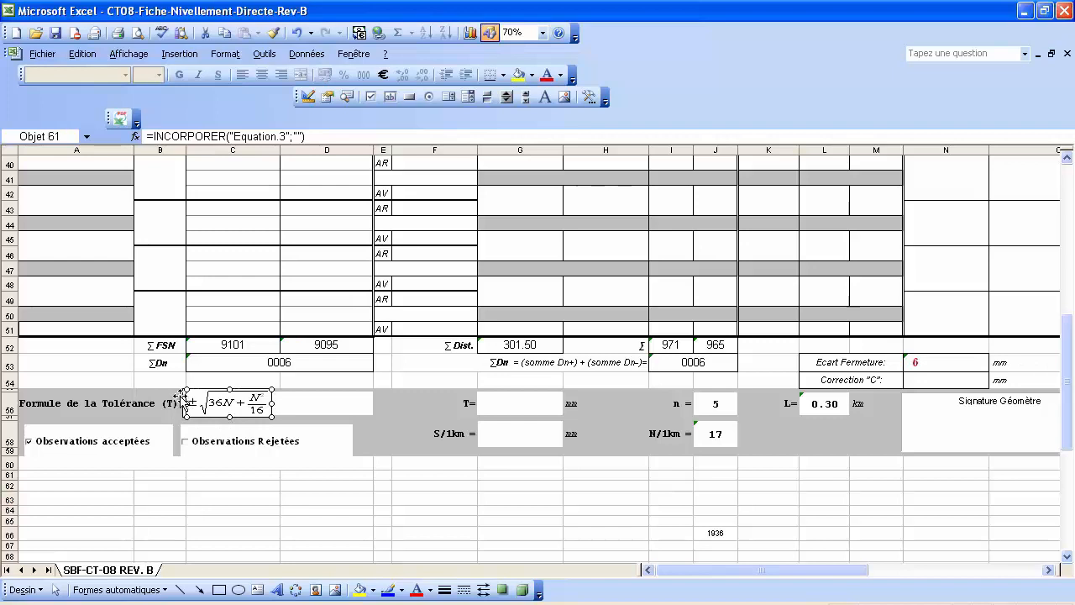
key(Escape)
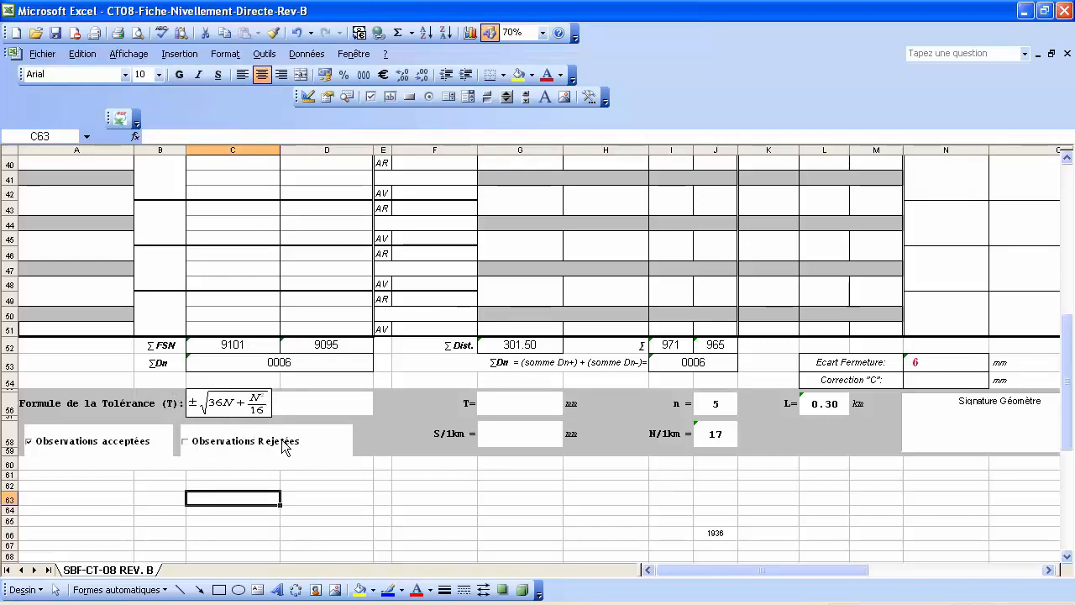
Start the tolerance T formula in G56 with RACINE, entering 36 times the station count J56 as the first term.
click(521, 407)
scroll(522, 333, down, 2)
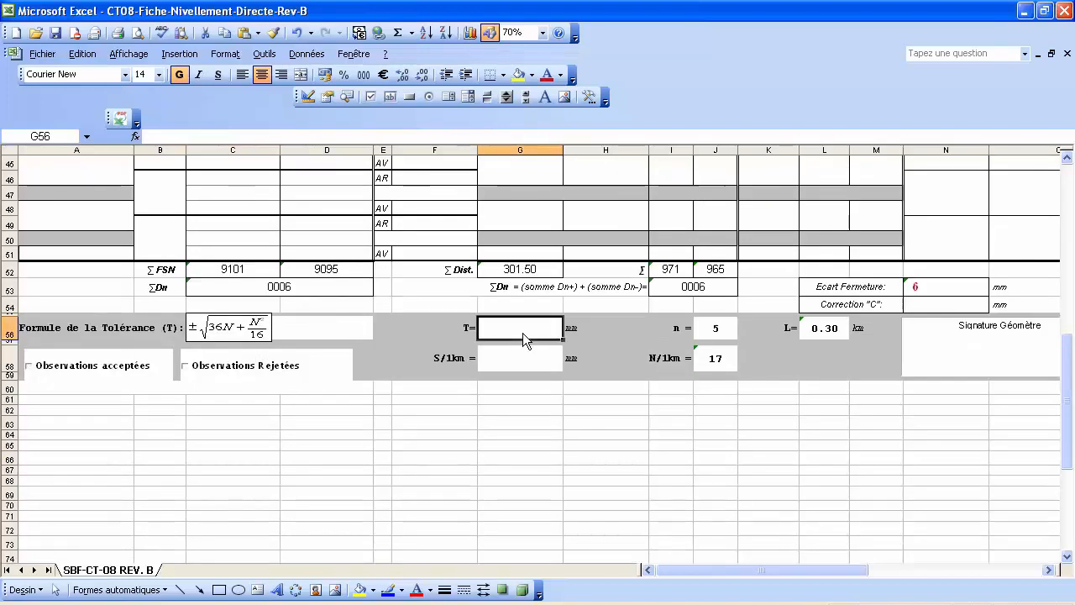
text(=)
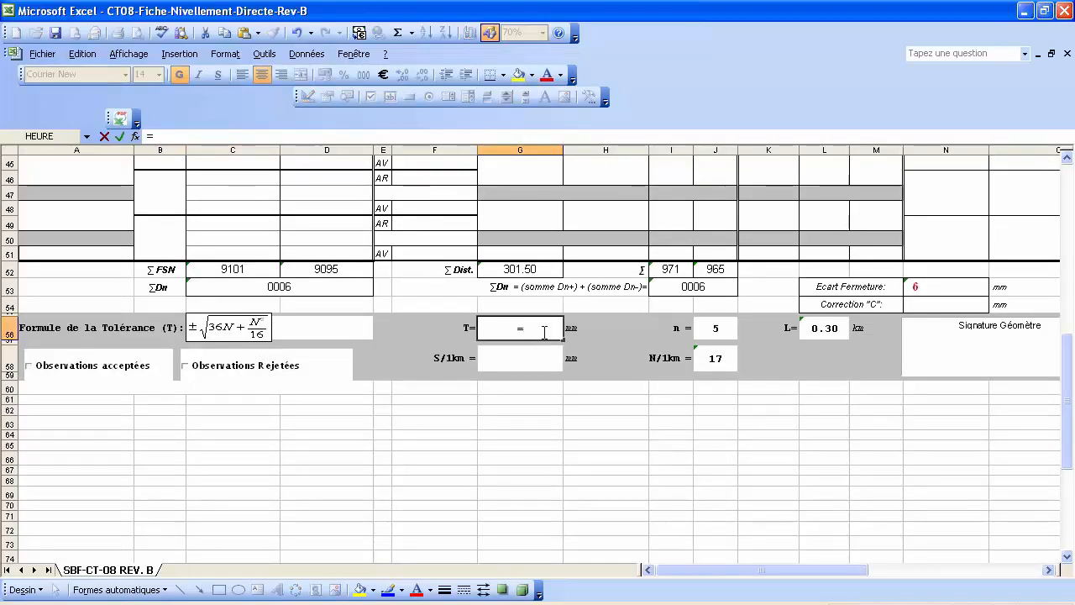
text(racin)
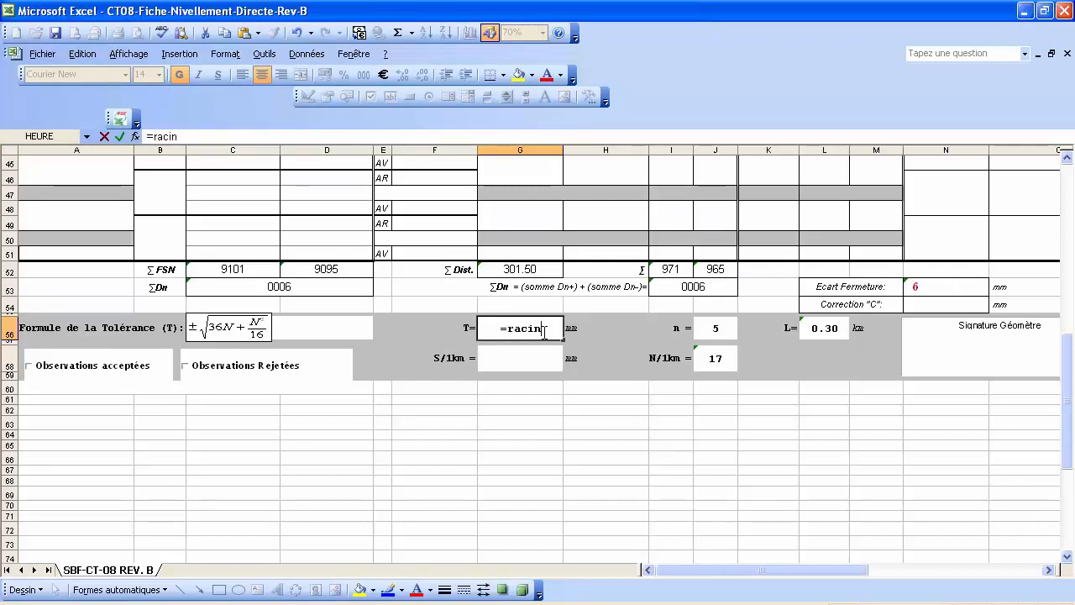
text(e()
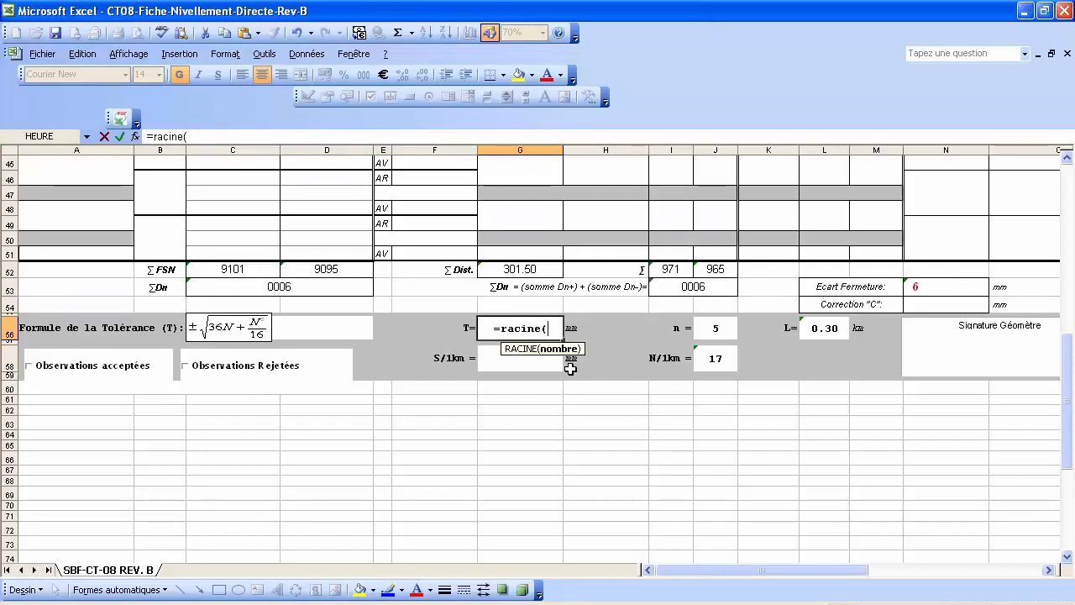
text(()
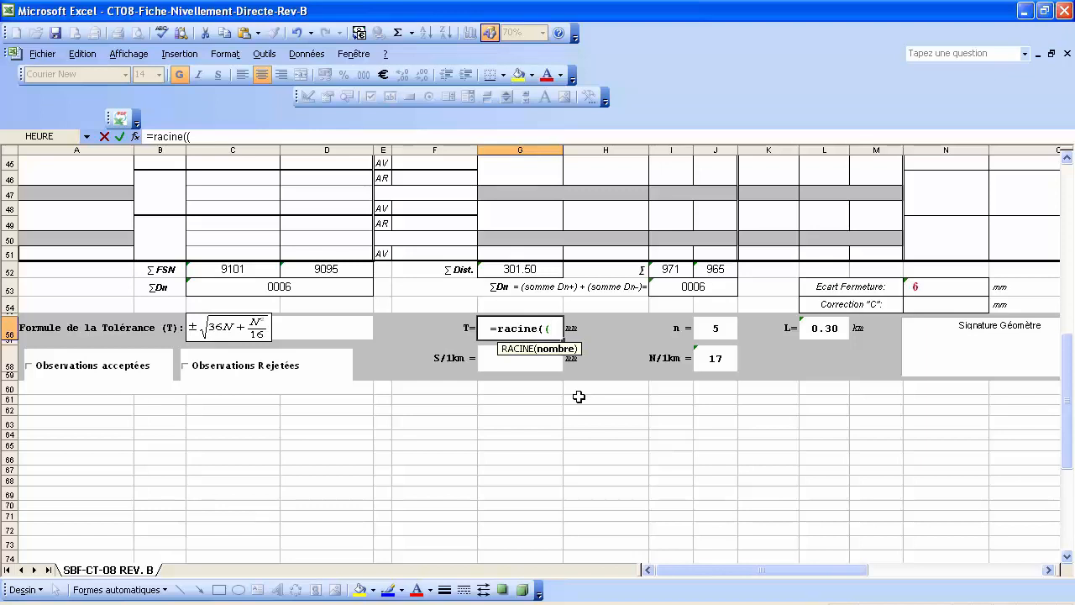
text(36*)
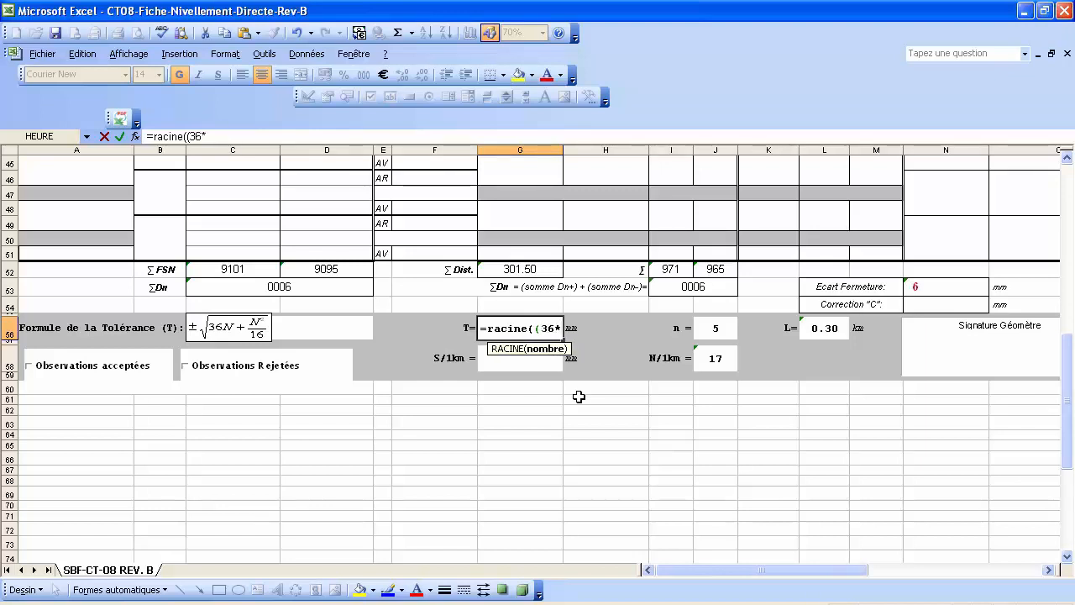
click(725, 333)
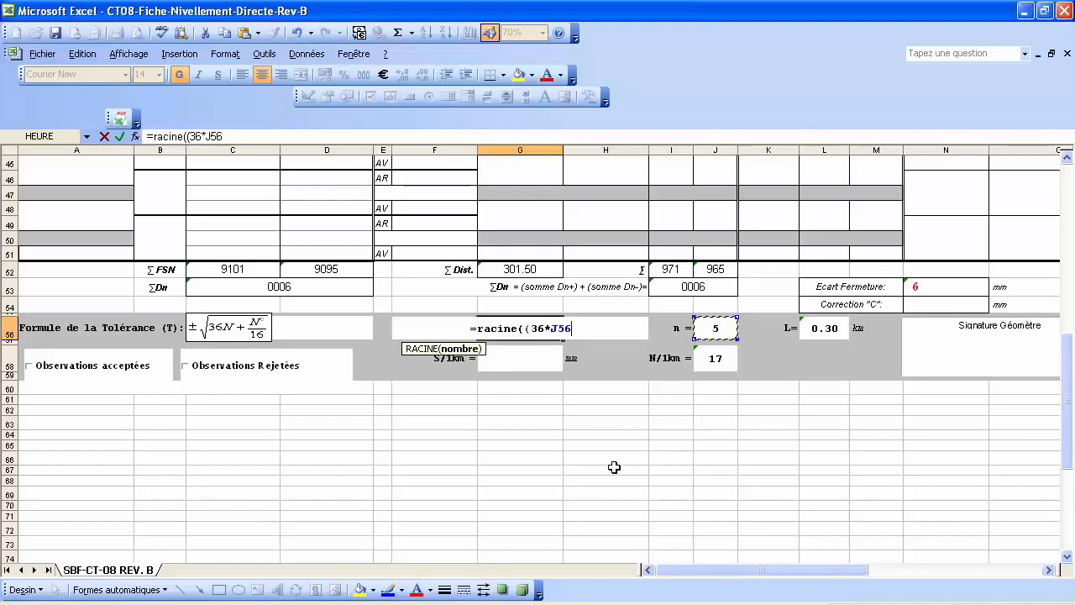
text()+)
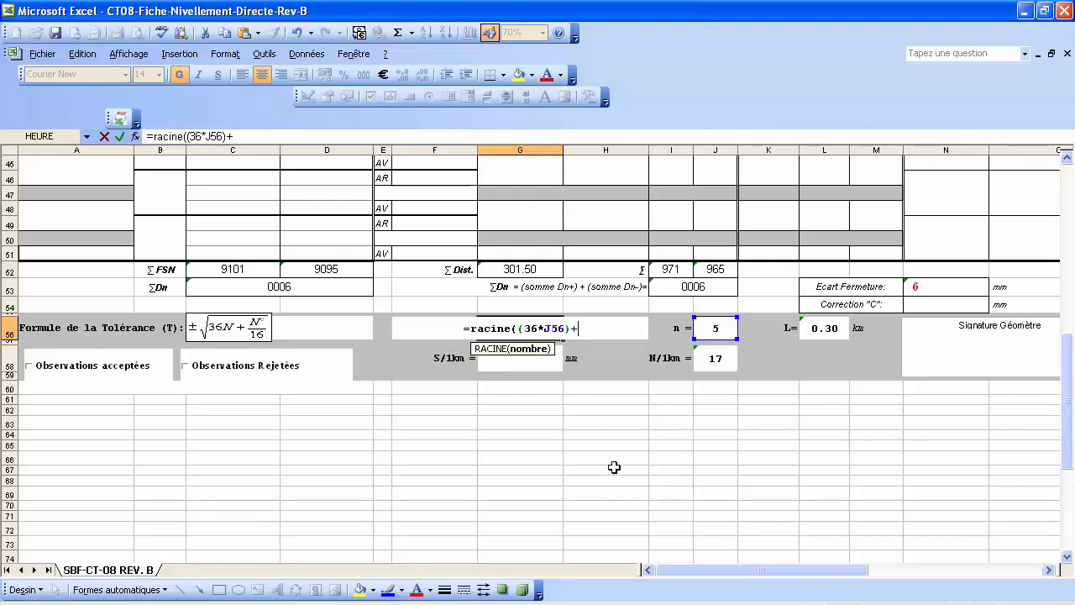
Add the term (J56*J56/16) under the root and complete the tolerance formula.
text(()
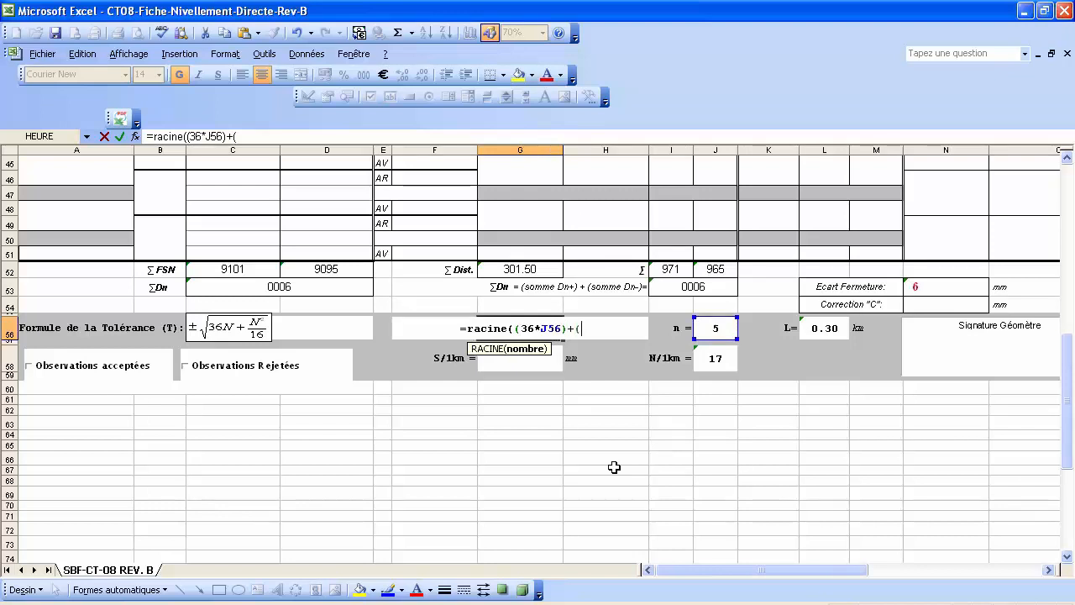
click(719, 331)
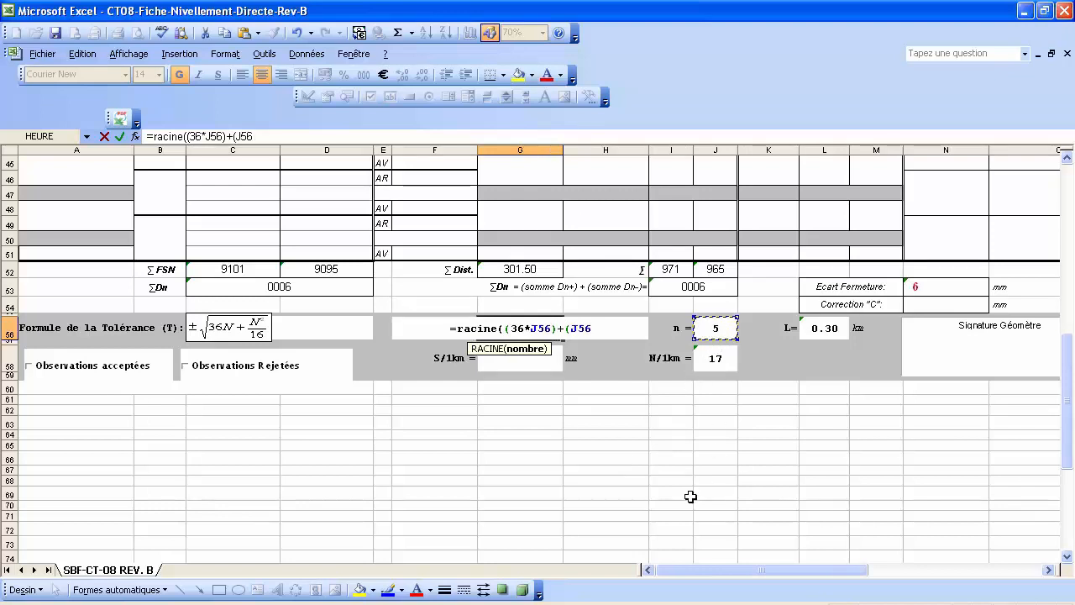
text(*)
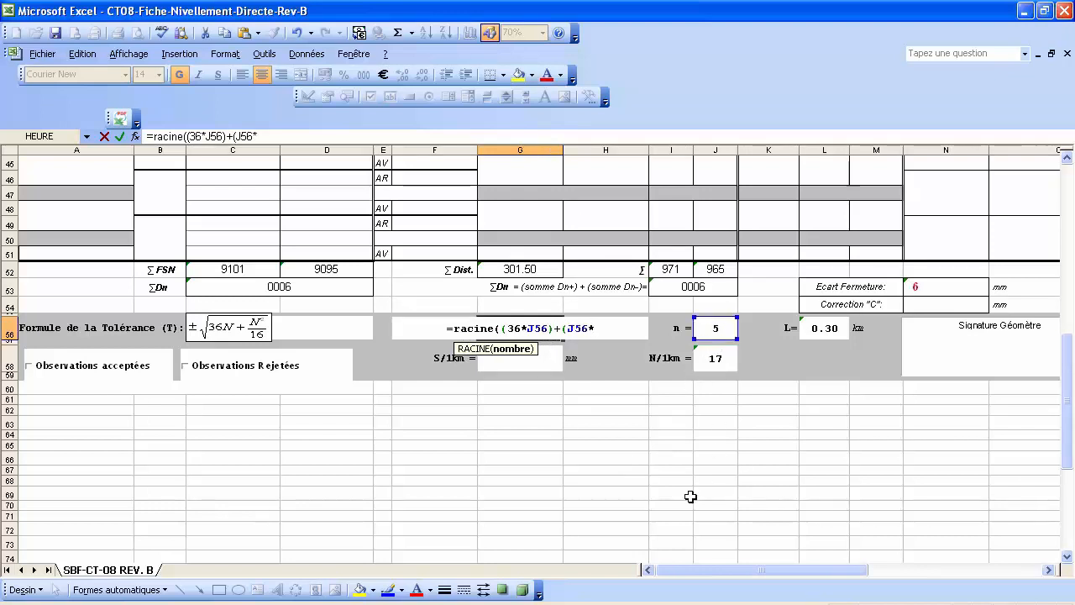
click(712, 328)
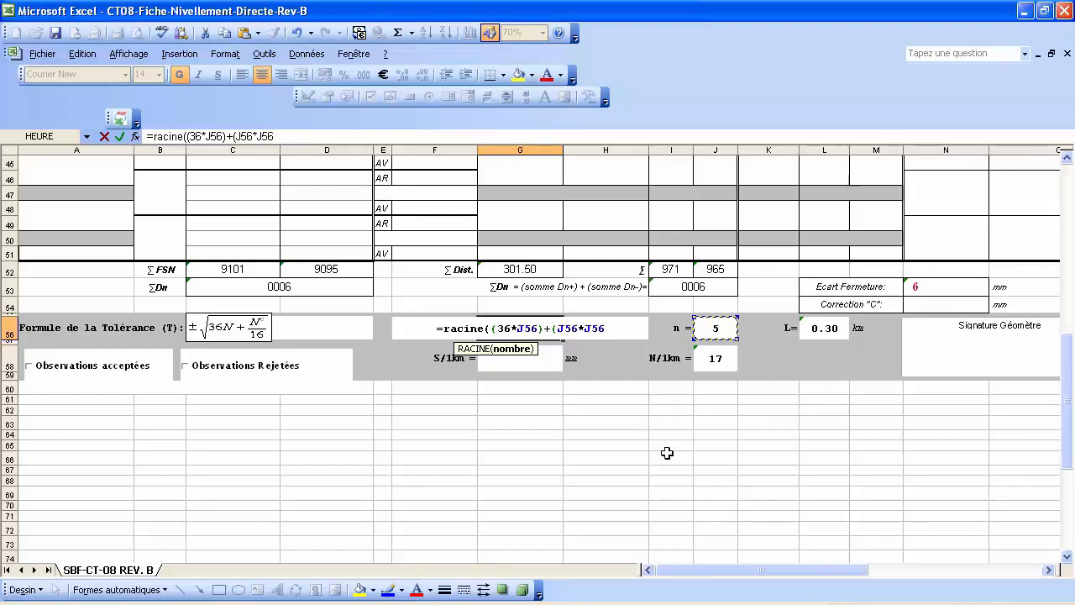
text(/16)))
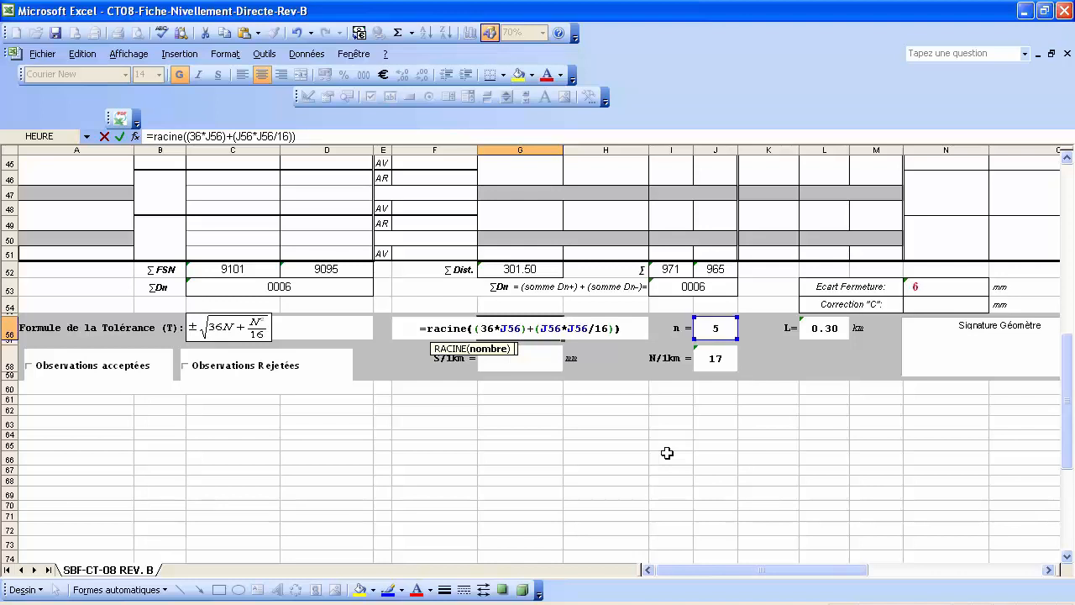
key(Return)
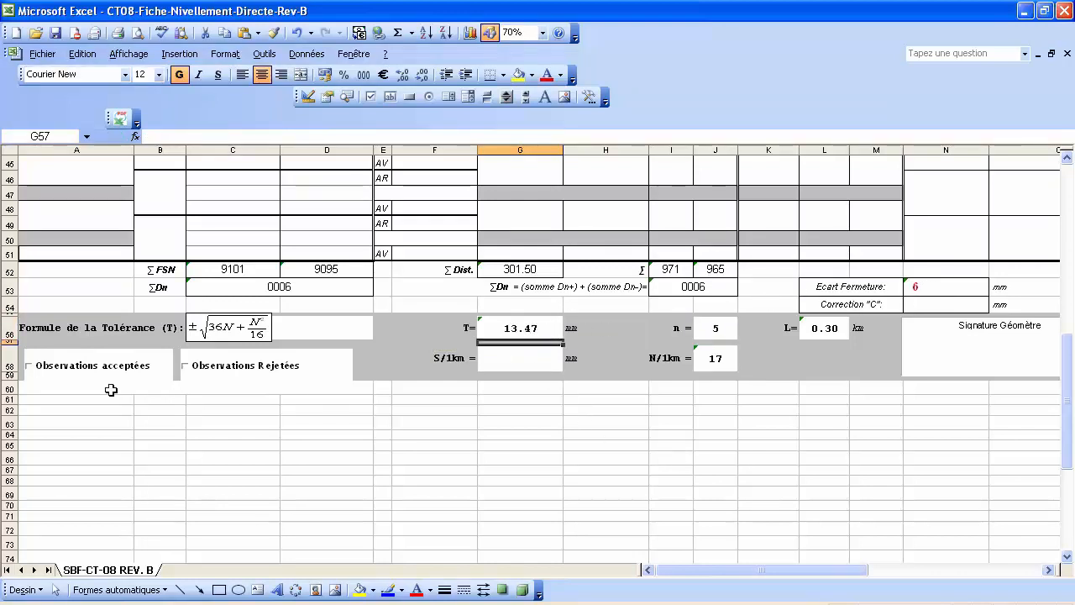
Mark the observations as accepted and compute Correction "C" in N54 as the negative of the closure error, =-N53.
click(30, 369)
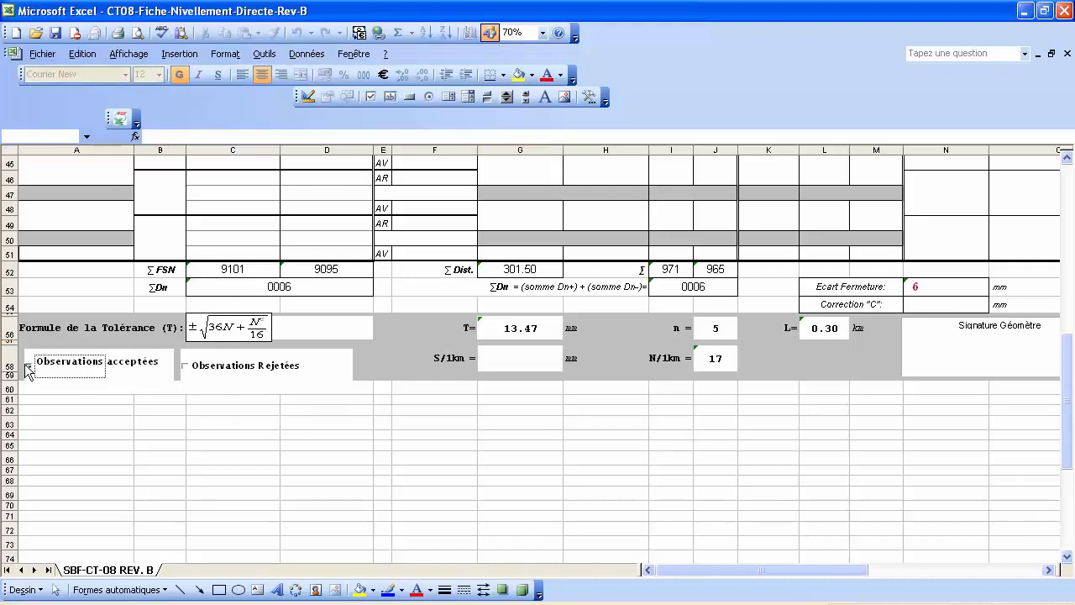
click(945, 304)
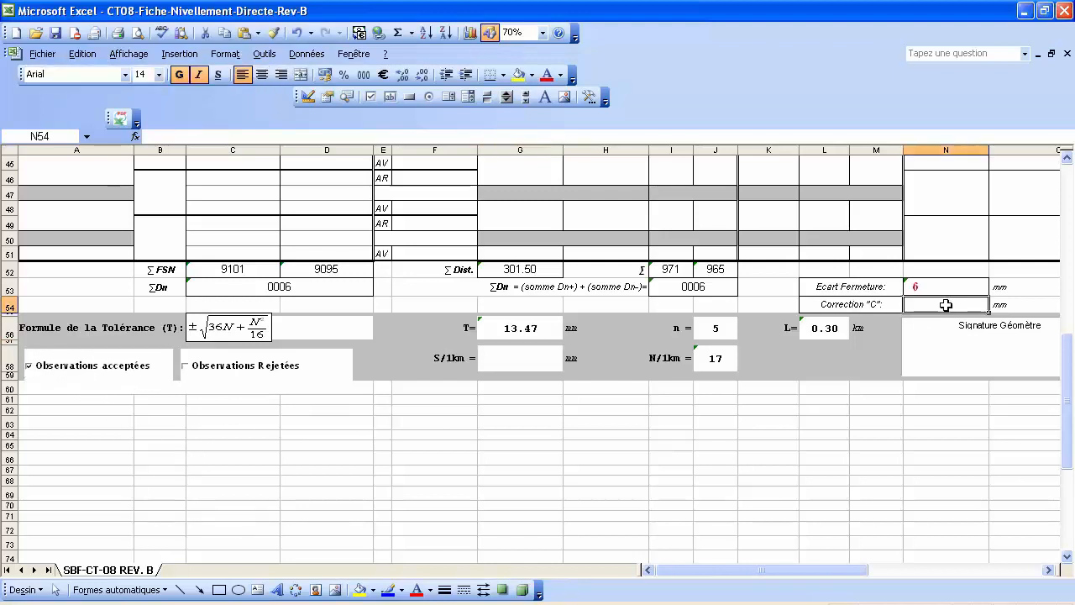
text(=)
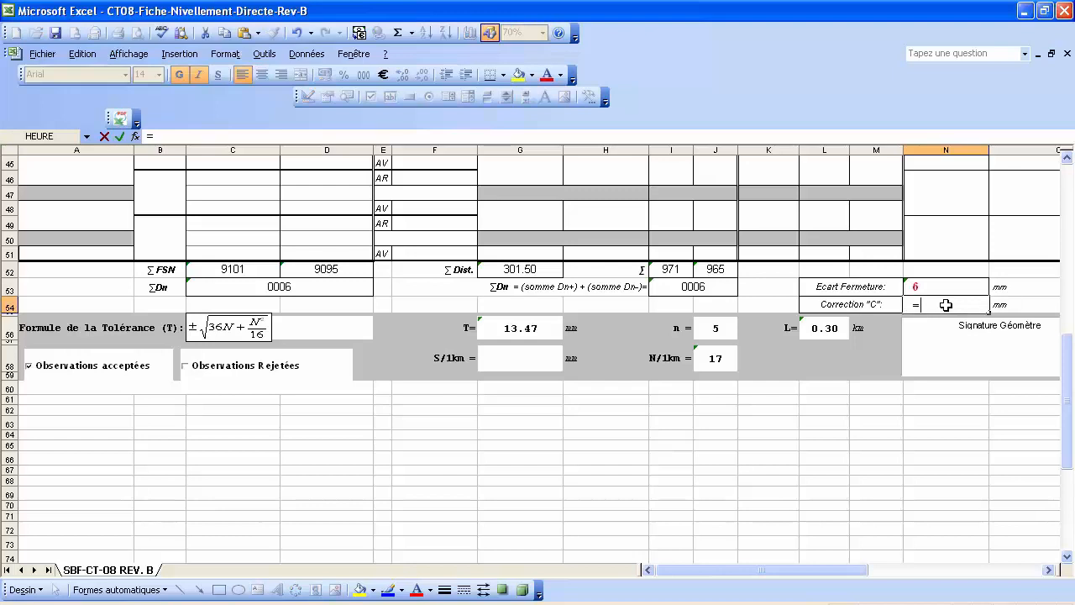
text(-)
click(947, 287)
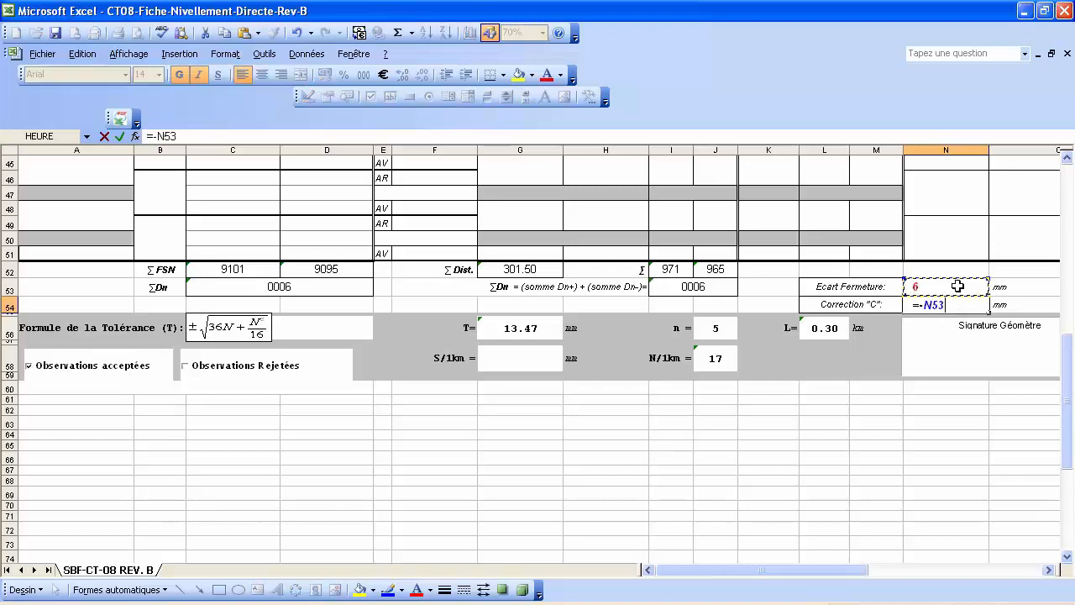
key(Return)
Compute S/1km in G58 by dividing the tolerance T by 2.7, =G56/2.7.
click(514, 356)
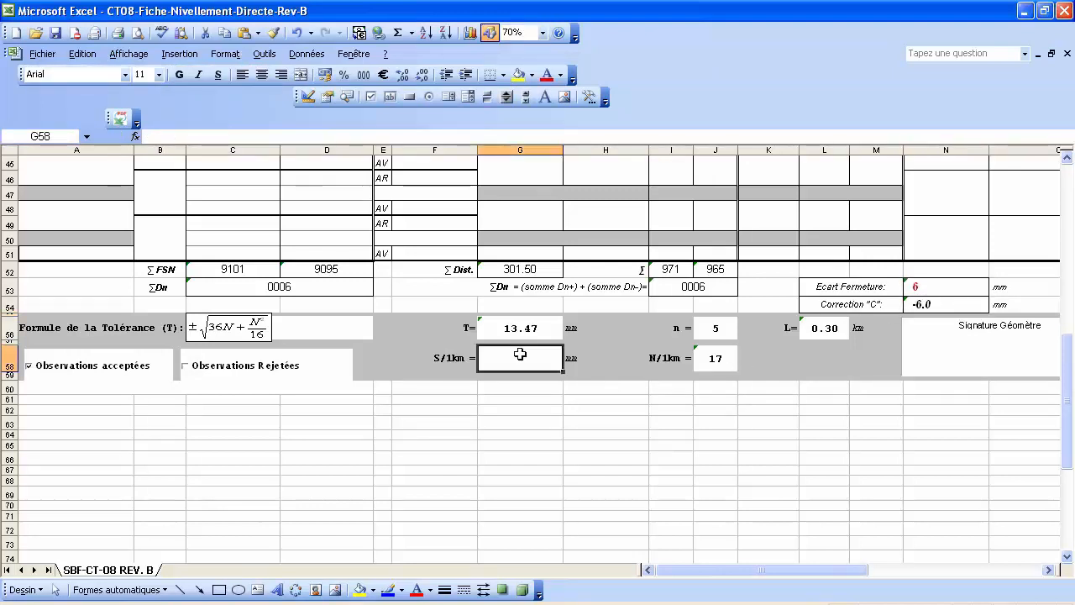
text(=)
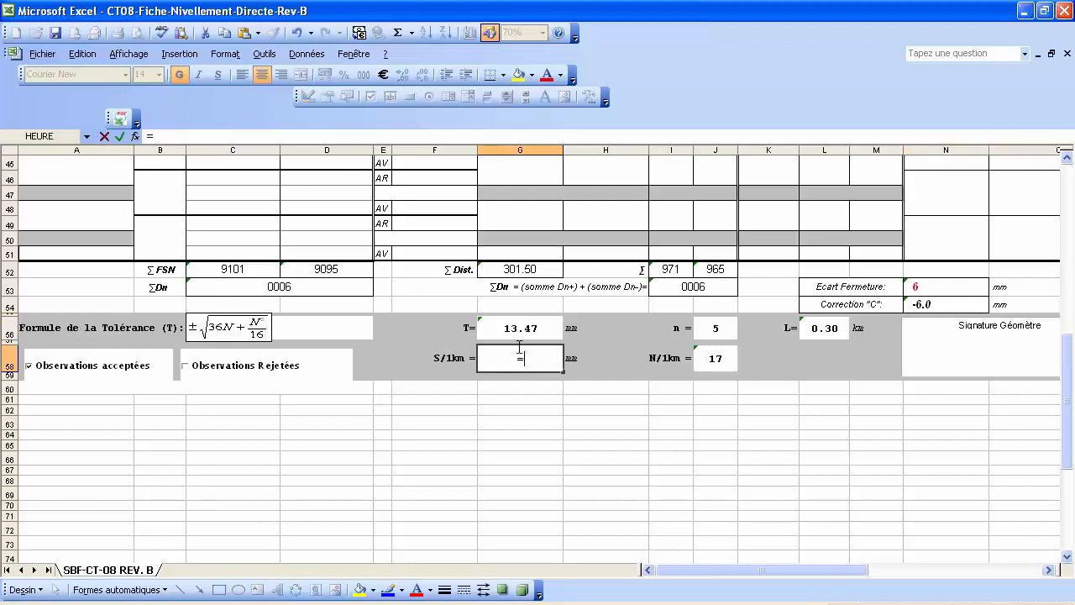
click(524, 330)
text(/2.7)
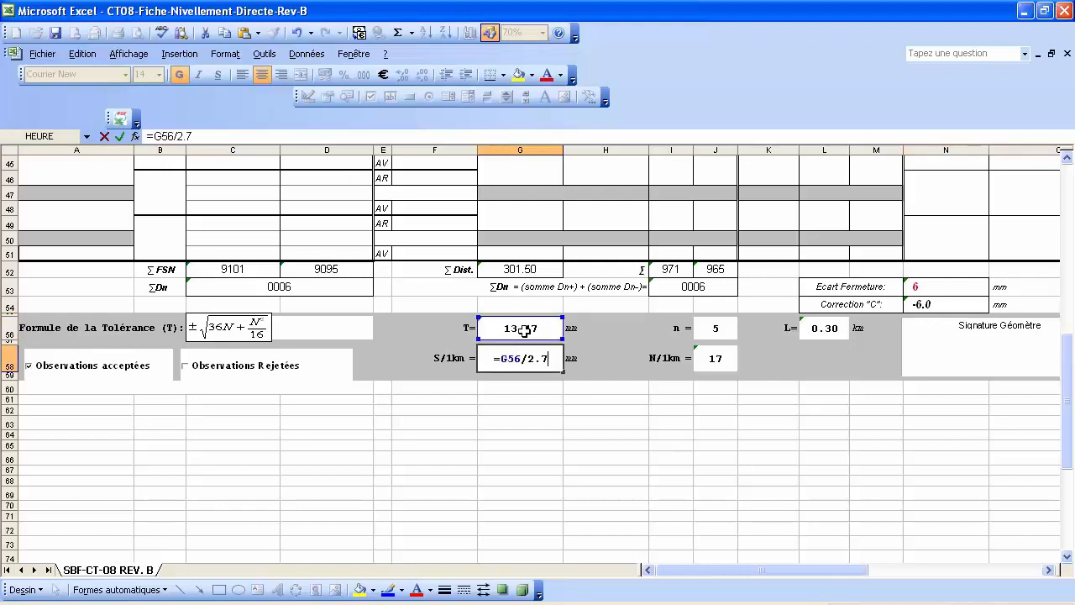
key(Return)
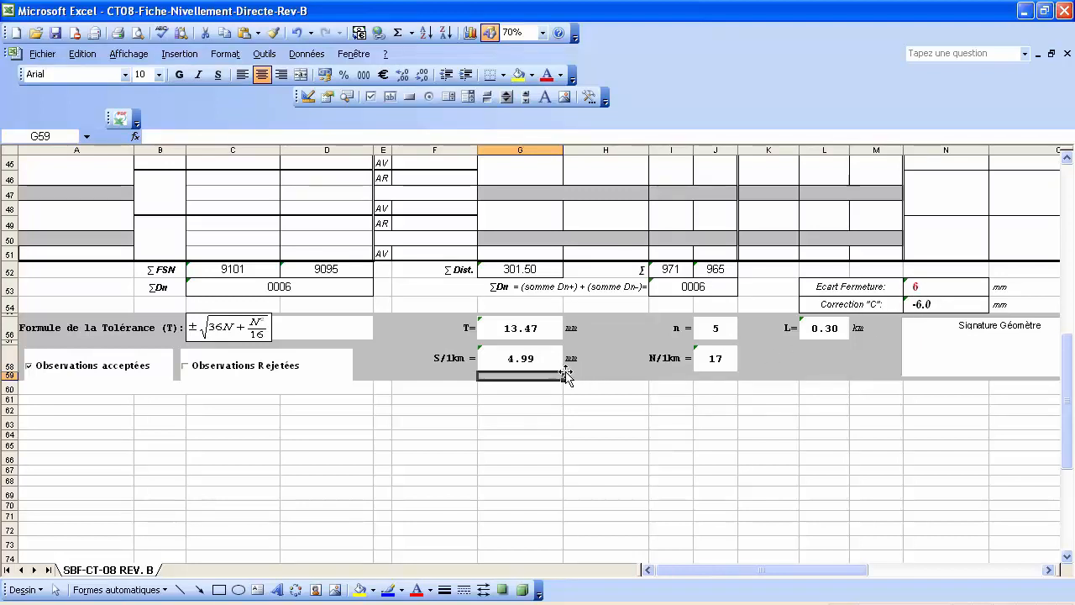
Start the correction c formula for station S.1 in K21 with its raw height difference J21.
scroll(628, 380, up, 1)
scroll(628, 381, up, 10)
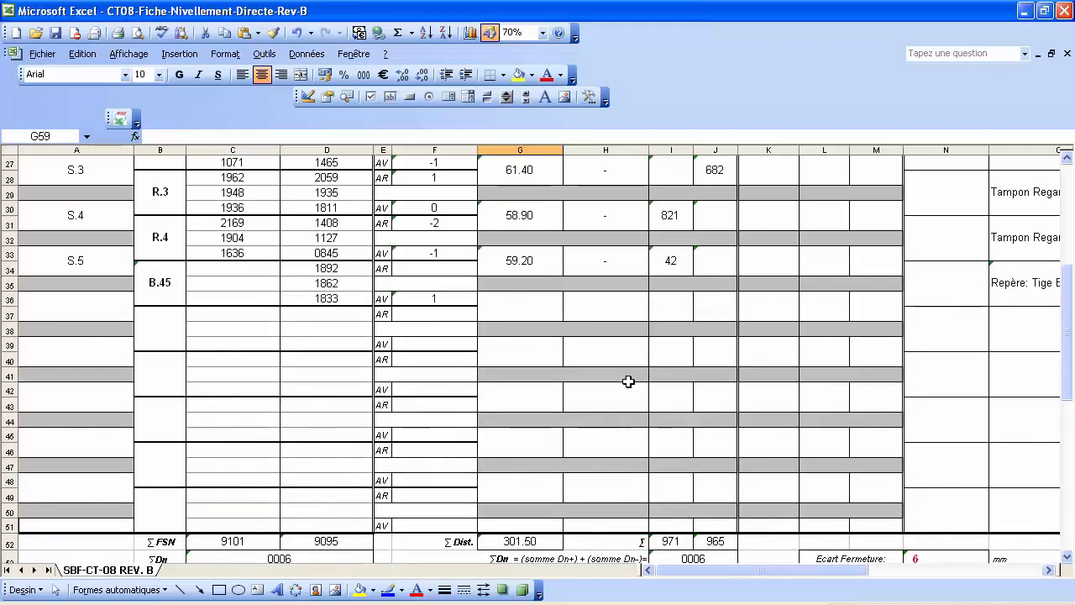
click(781, 293)
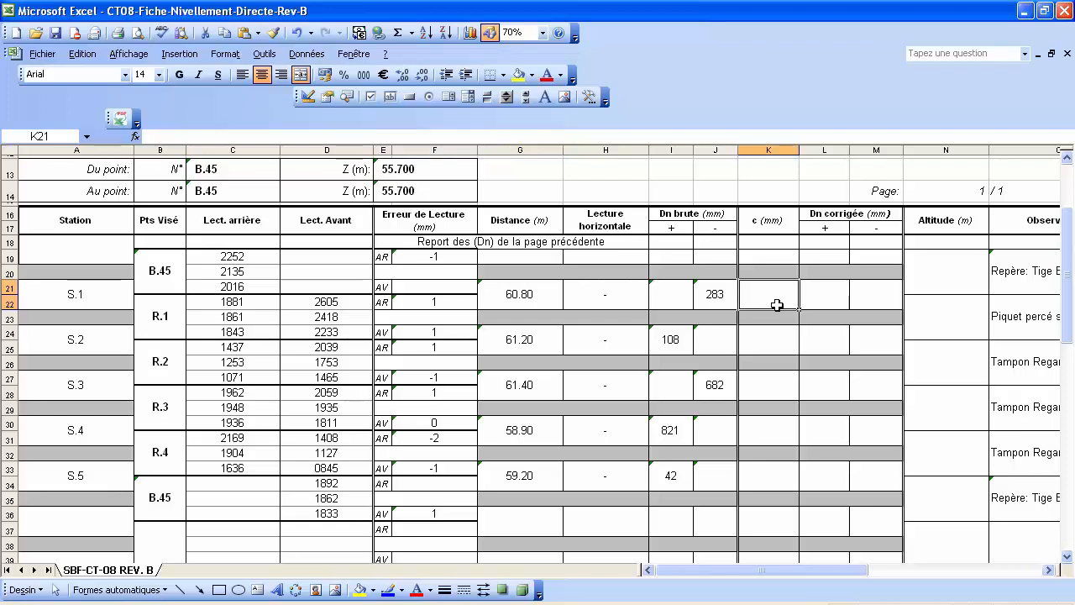
text(=)
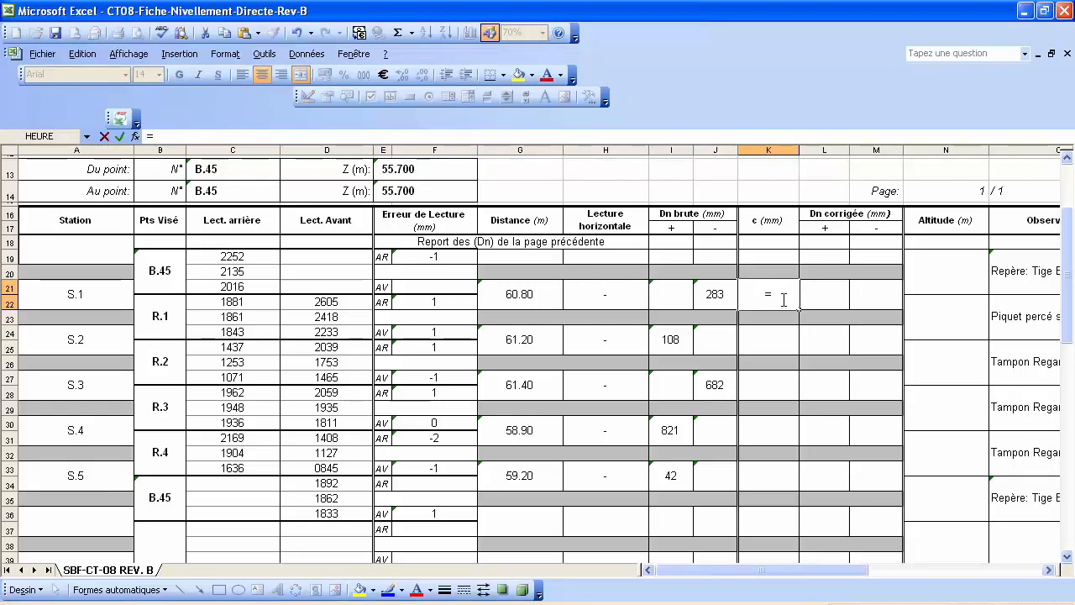
scroll(784, 300, down, 6)
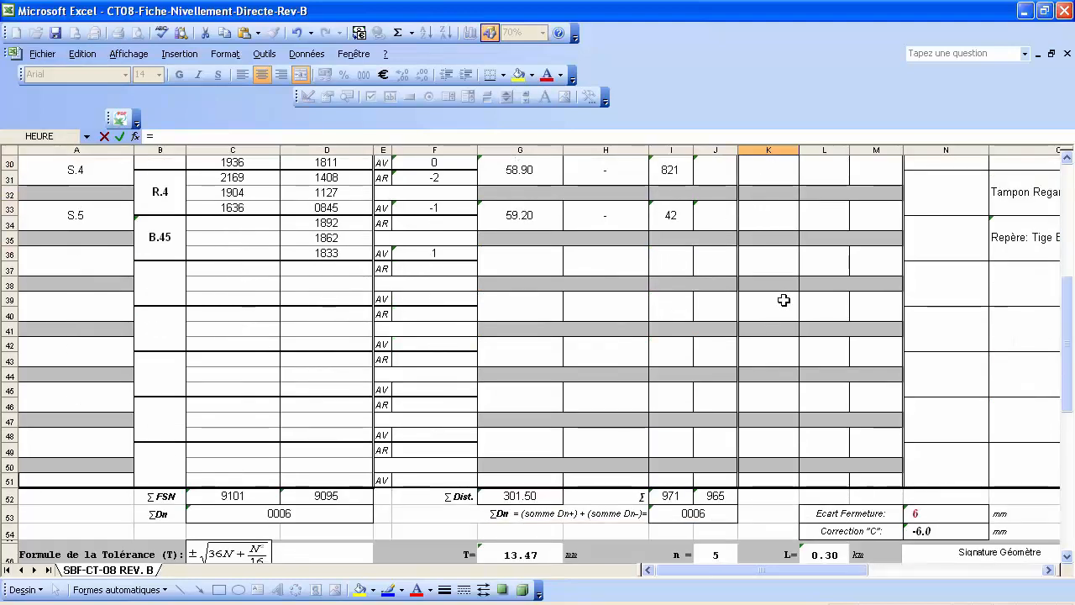
scroll(784, 300, up, 5)
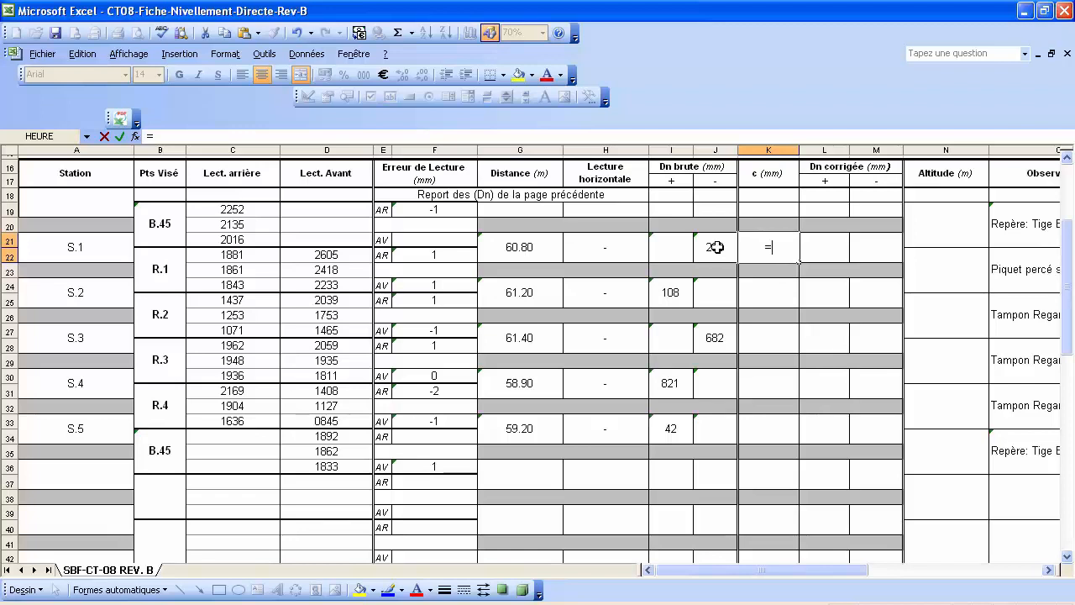
click(716, 247)
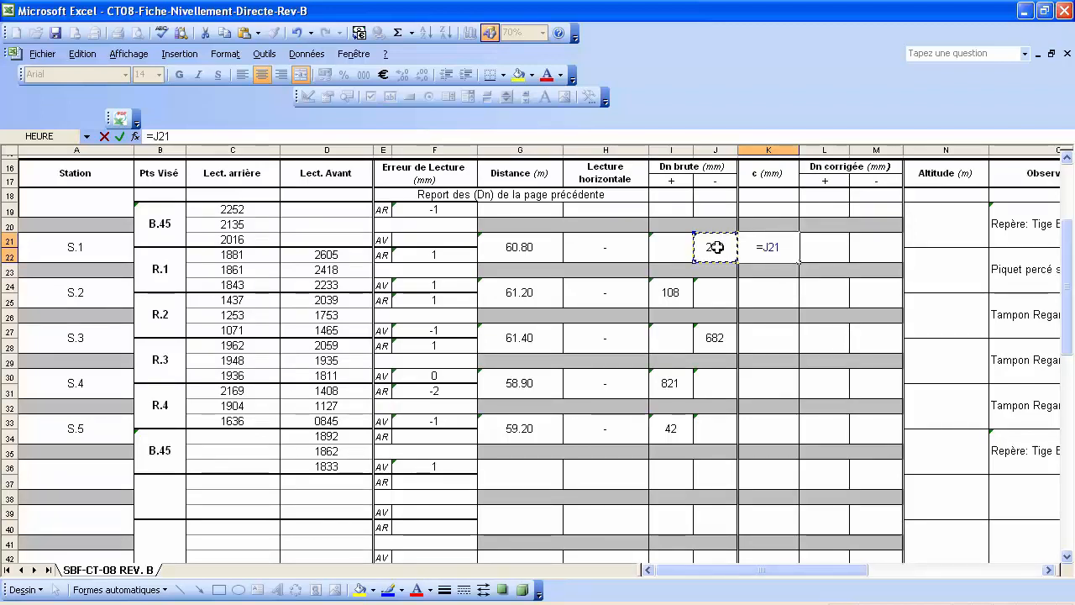
Divide J21 by the sum of the positive and negative height difference totals, (I52+J52), in the K21 formula.
scroll(761, 262, down, 1)
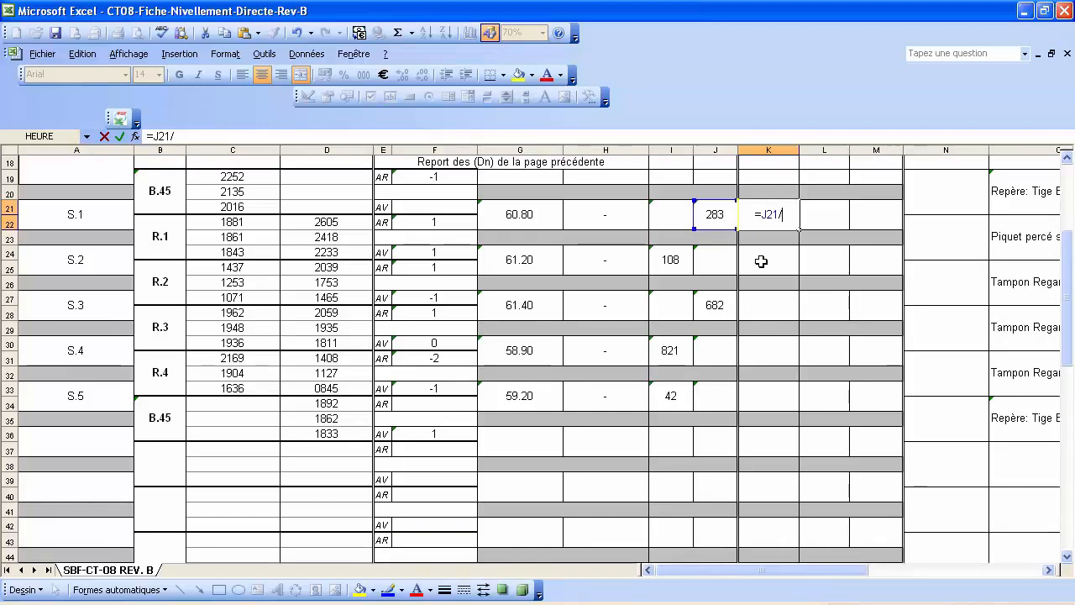
scroll(761, 262, down, 6)
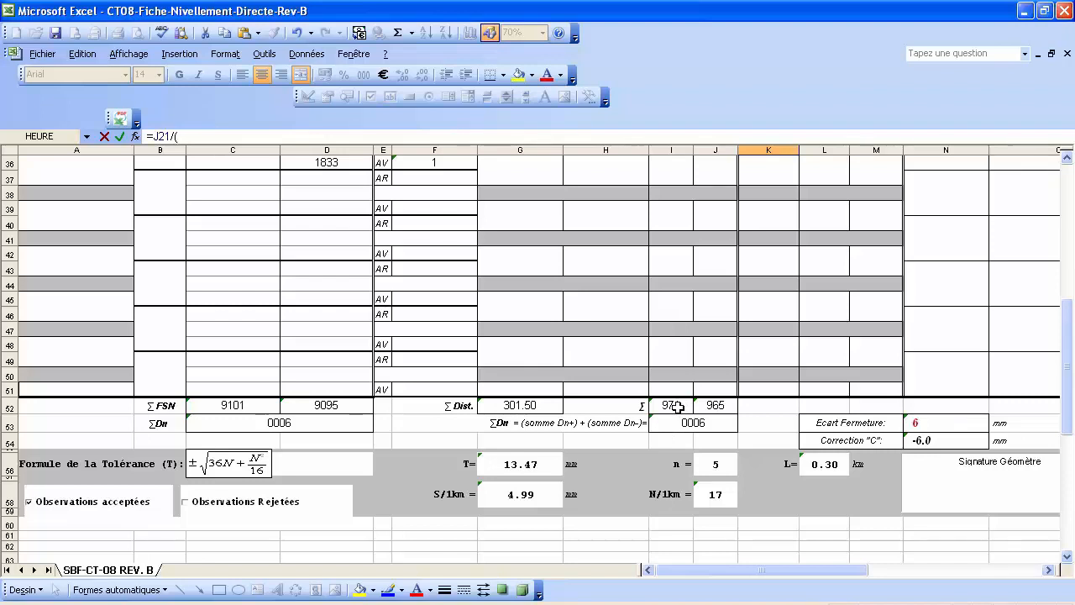
click(676, 406)
text(+)
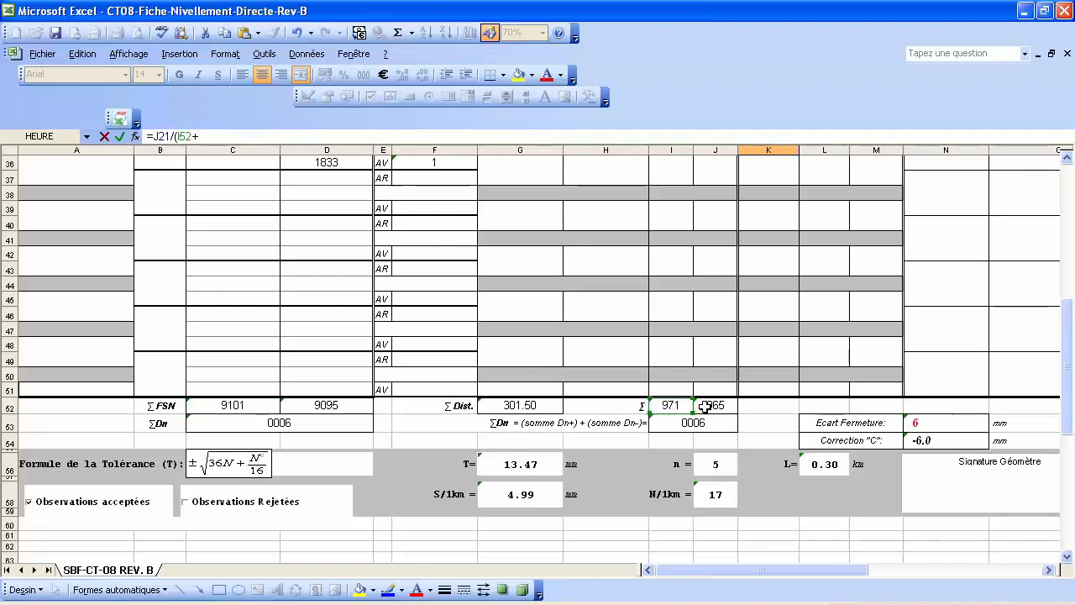
click(712, 405)
text())
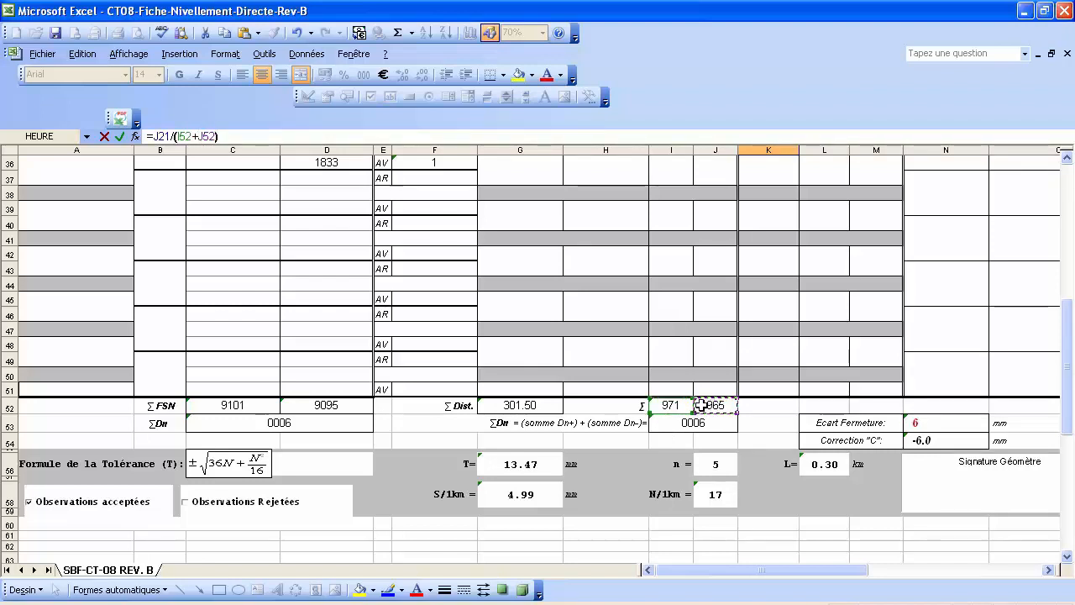
Make the I52 and J52 references absolute in the K21 correction formula, giving =J21/($I$52+$J$52).
click(196, 135)
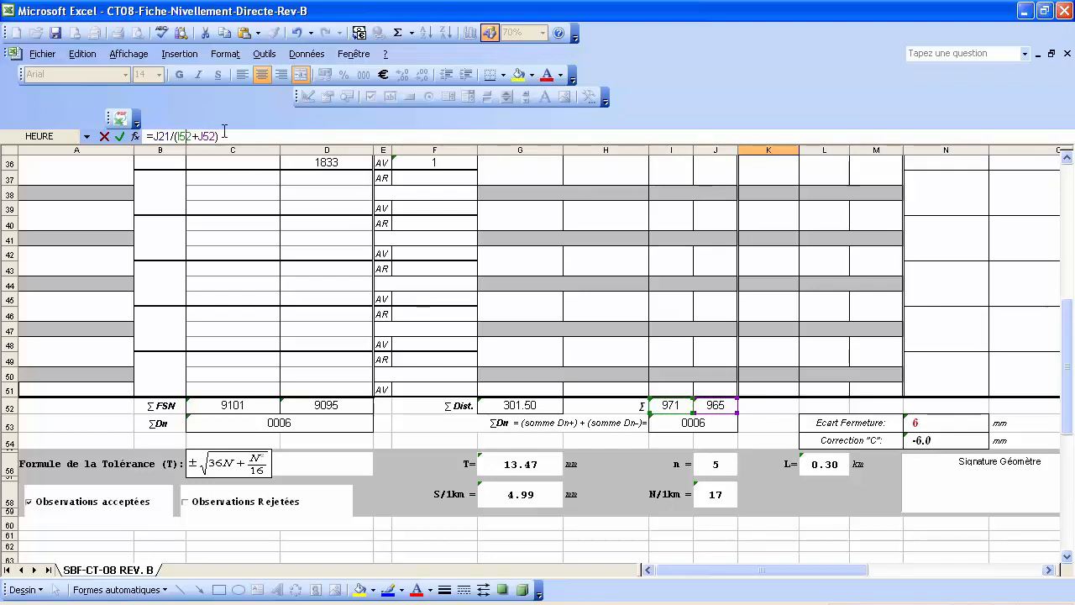
key(F4)
click(217, 135)
key(F4)
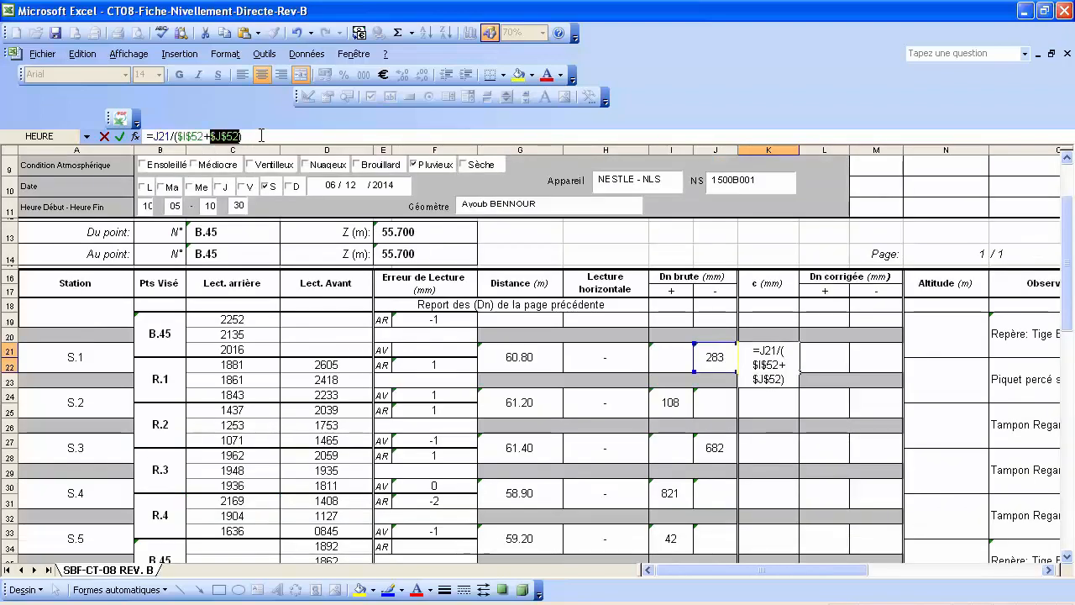
click(278, 136)
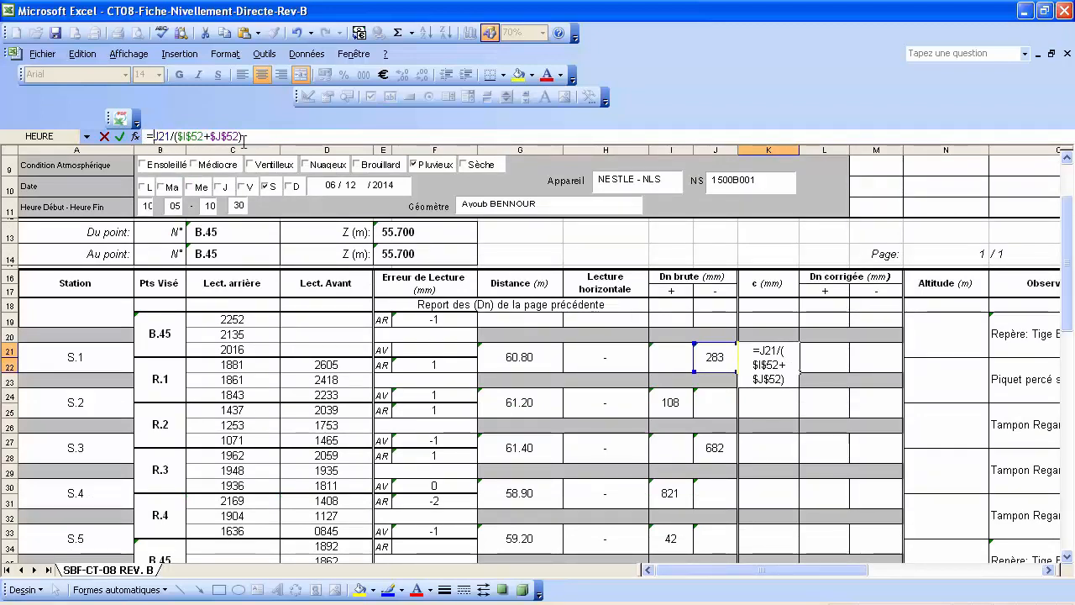
Enclose the K21 quotient in parentheses and multiply it by the correction C in N54, giving =(J21/($I$52+$J$52))*N54.
key(Home)
key(Right)
text(()
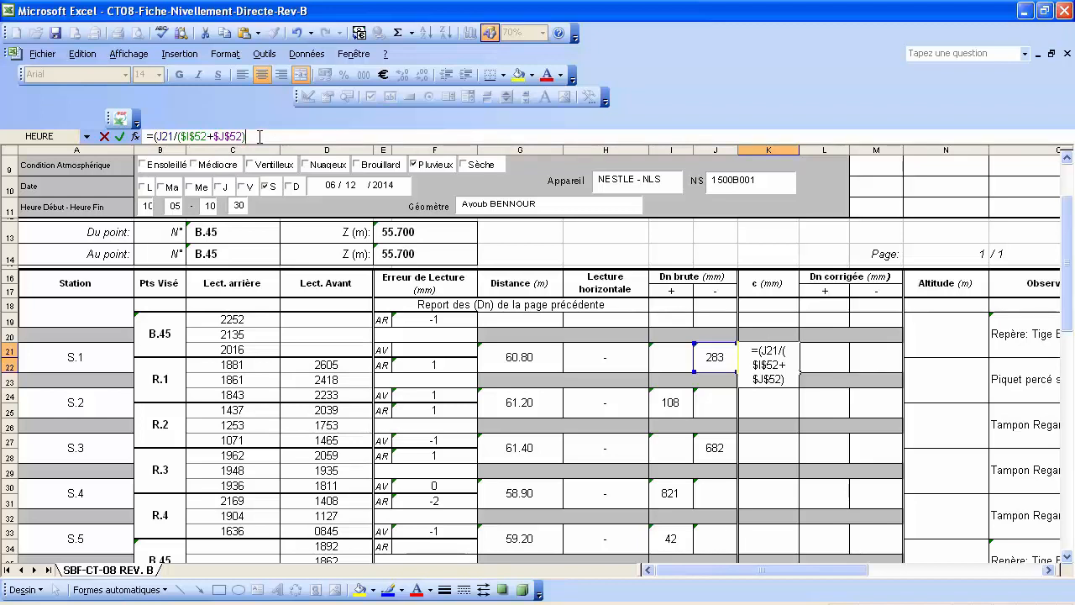
key(End)
text()*)
scroll(512, 310, down, 8)
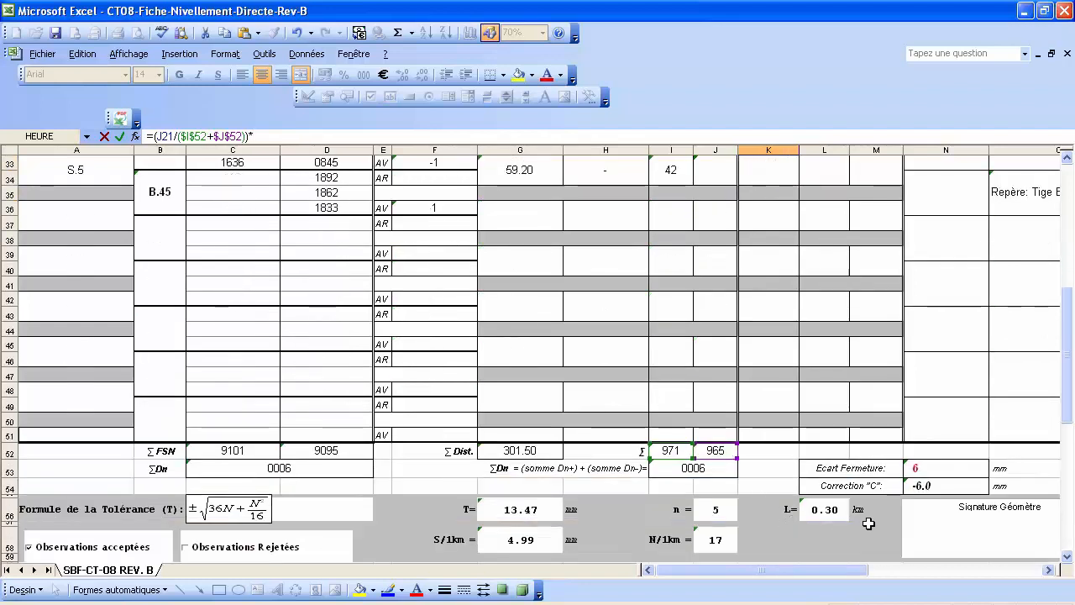
click(927, 486)
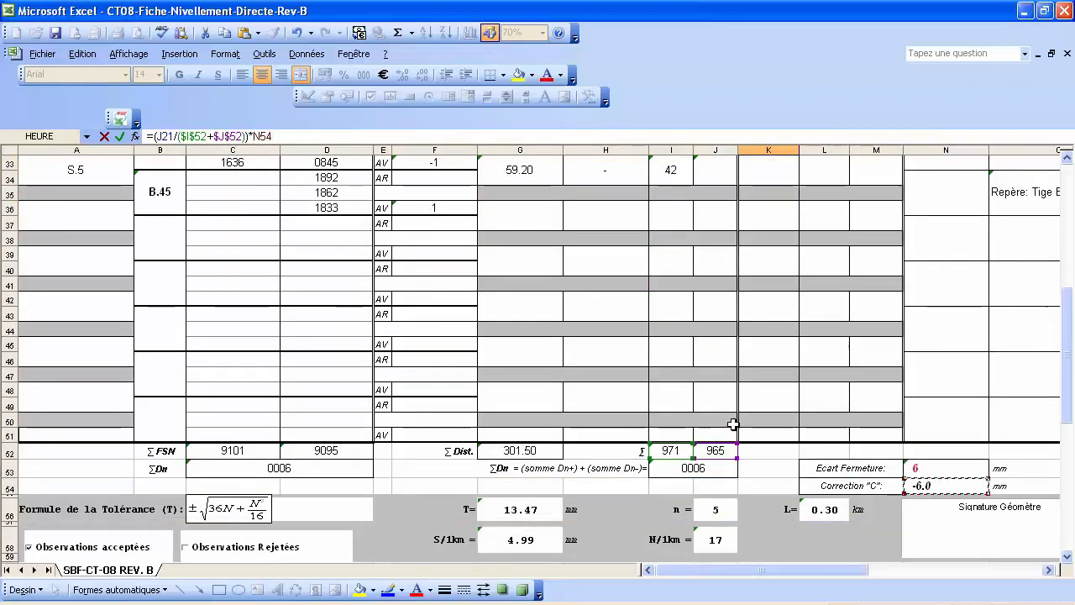
scroll(732, 424, up, 4)
key(Return)
scroll(735, 416, up, 3)
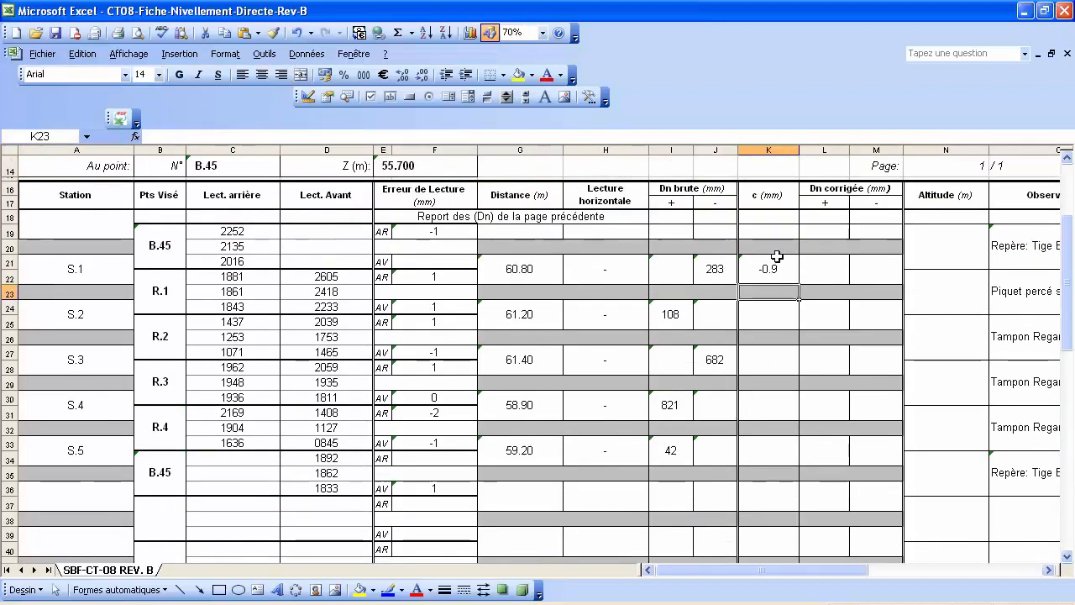
Wrap the K21 formula in a SI function testing I21="", with the existing calculation as the value if true.
click(768, 268)
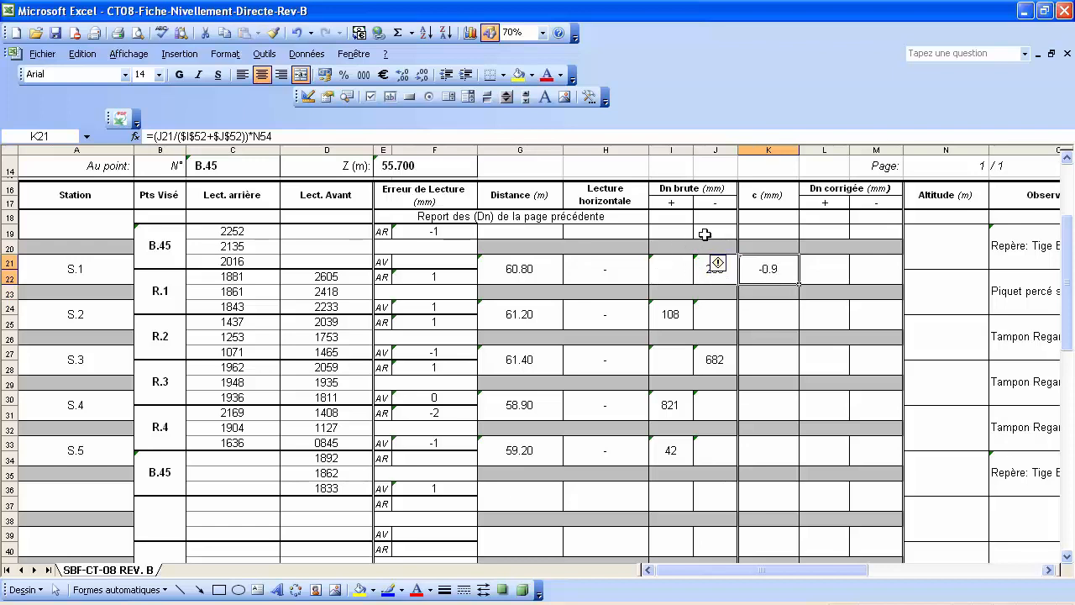
click(155, 135)
text(si)
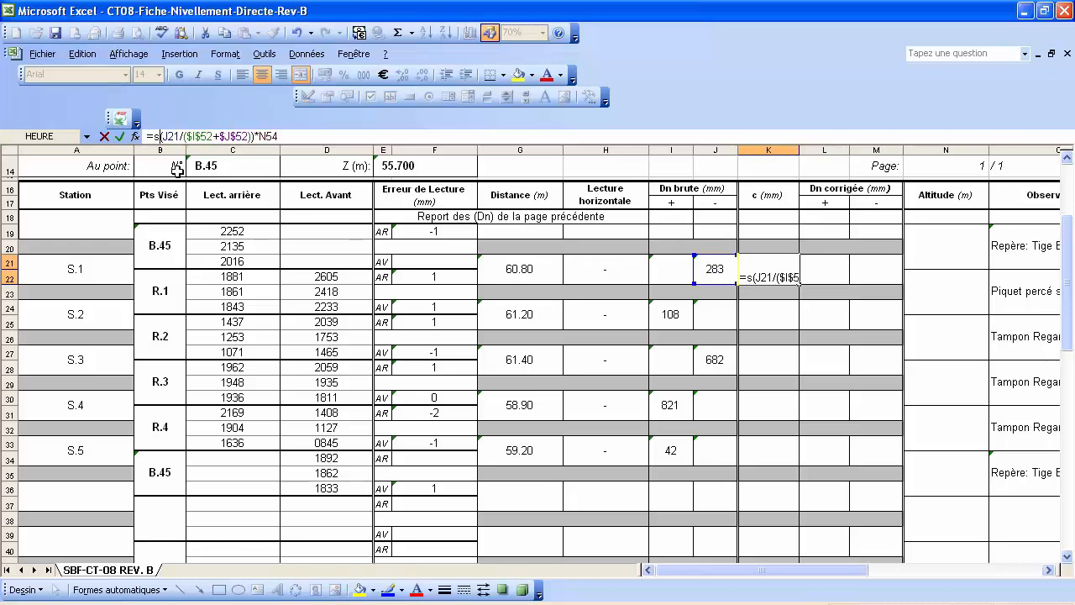
text(()
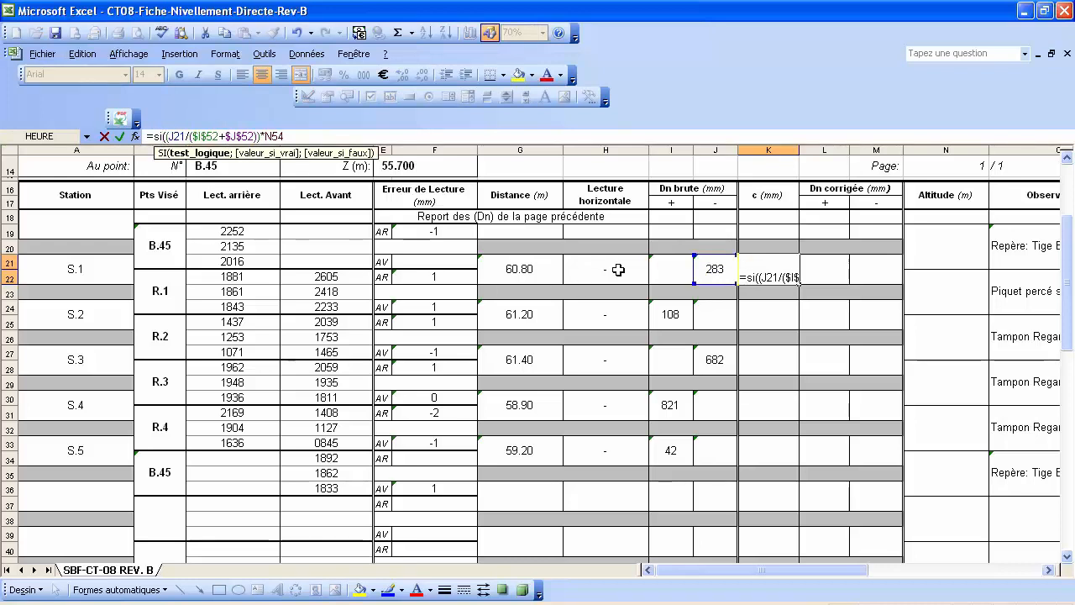
click(670, 268)
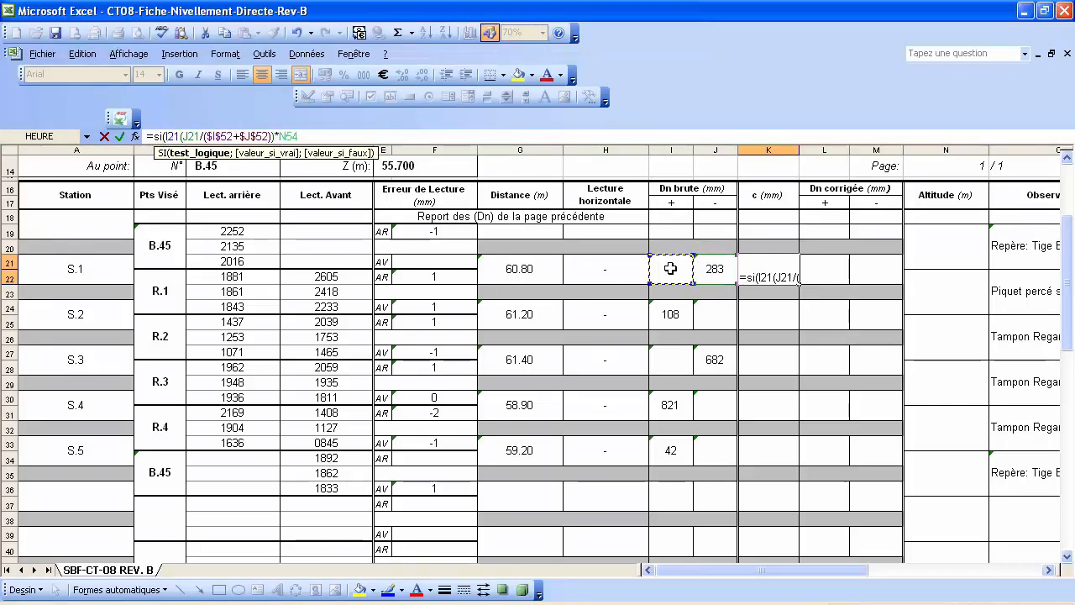
text(="")
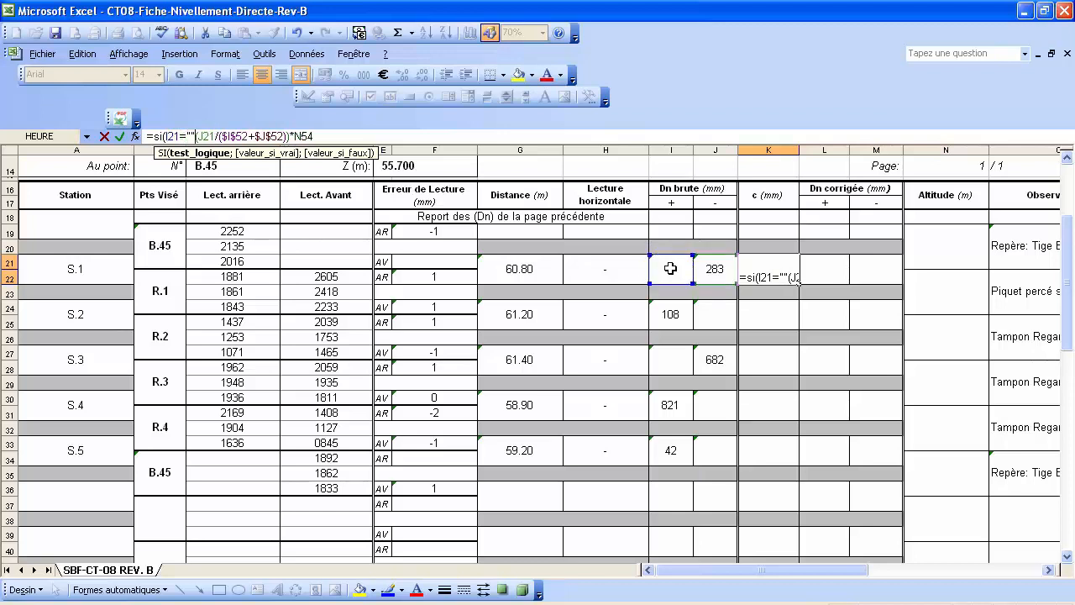
text(;)
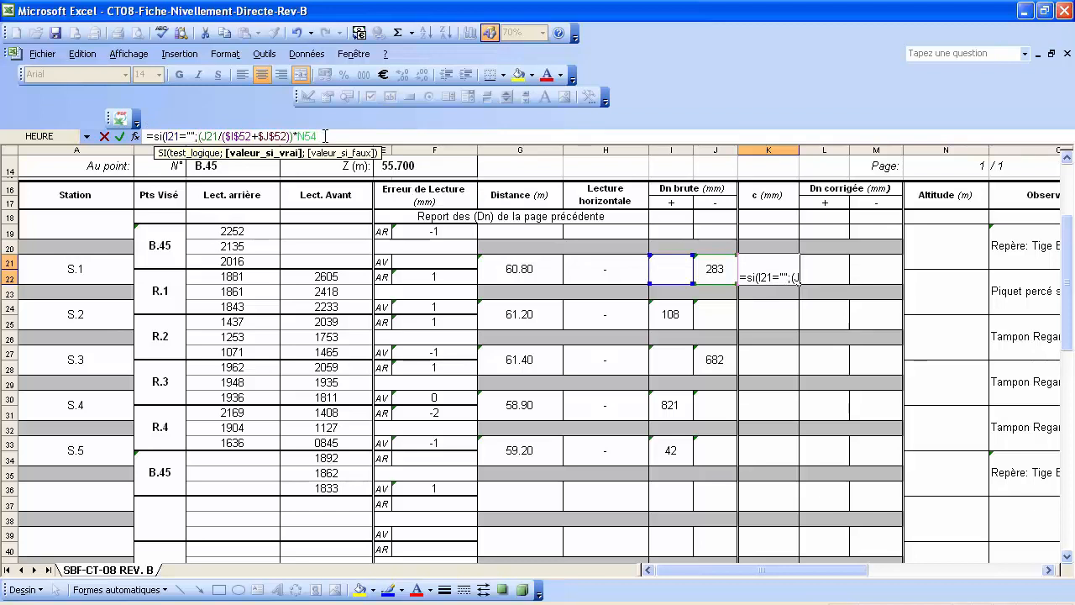
Add a copy of the expression (J21/($I$52+$J$52))*N54 as the value if false in the K21 SI formula.
text(;)
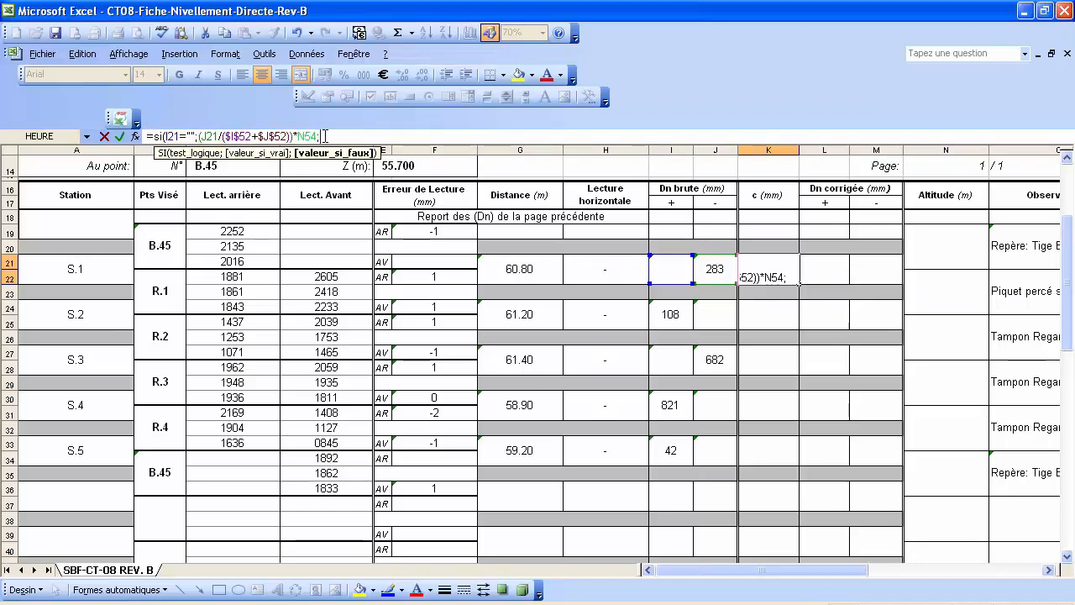
drag(312, 135, 200, 135)
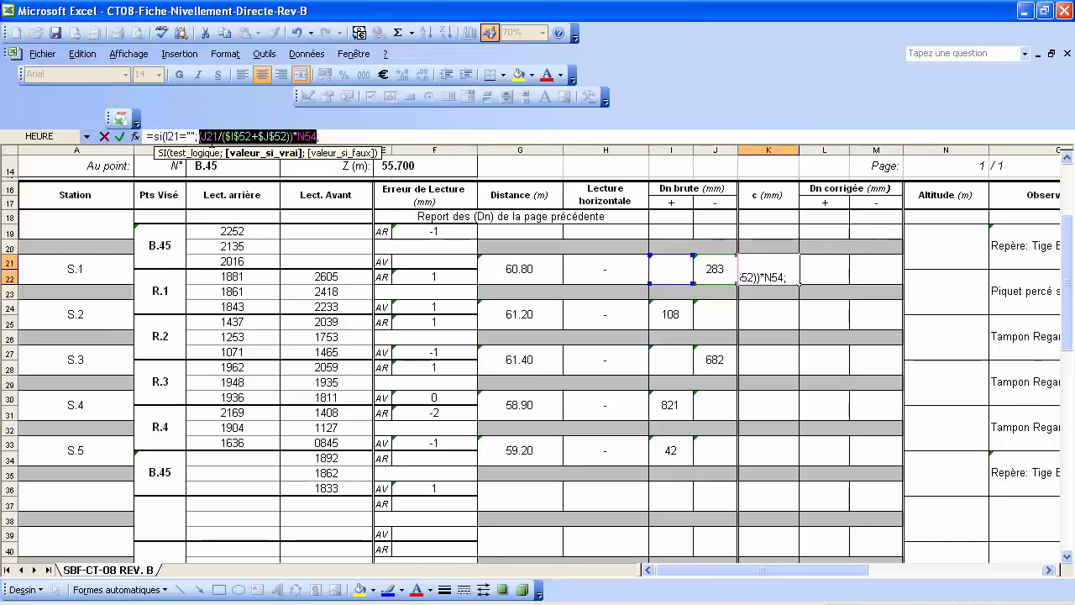
right_click(199, 136)
click(252, 171)
right_click(330, 135)
click(345, 185)
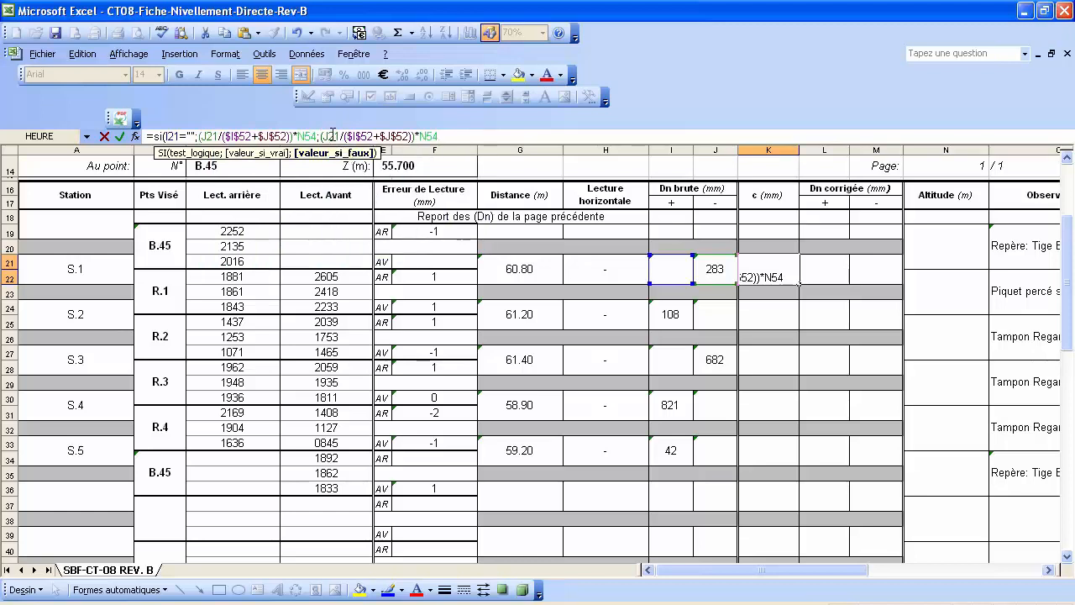
key(Return)
Make the K21 SI formula divide J21 in its true branch and I21 in its false branch.
click(212, 134)
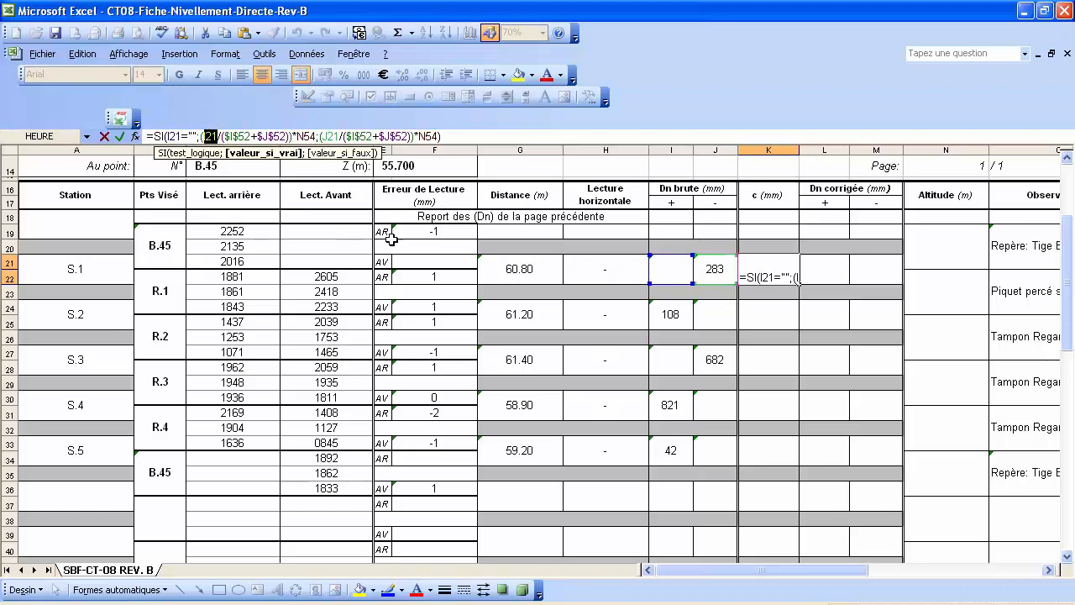
click(716, 270)
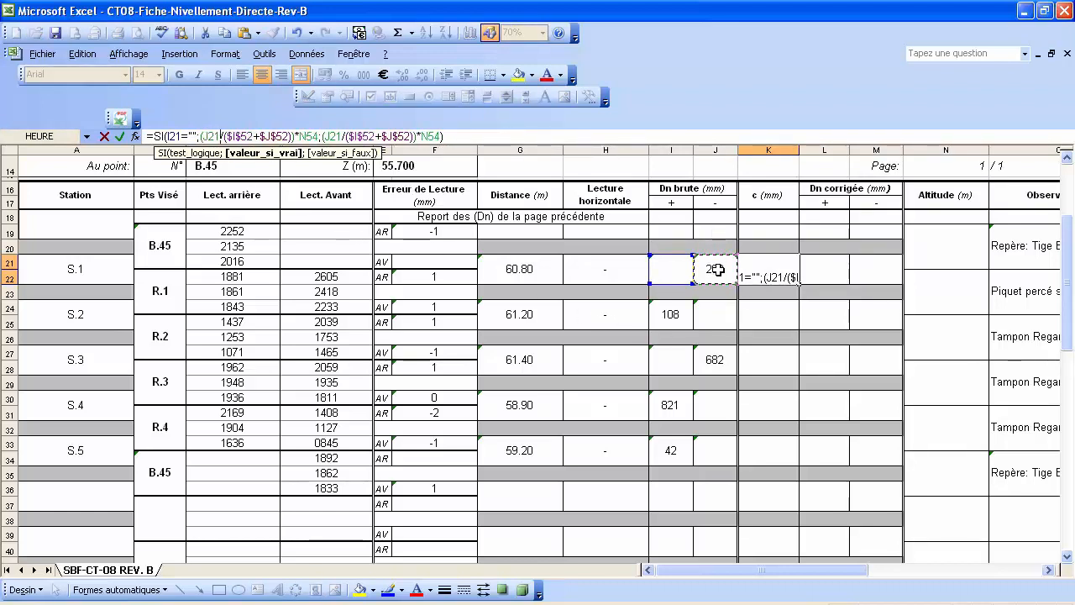
double_click(332, 137)
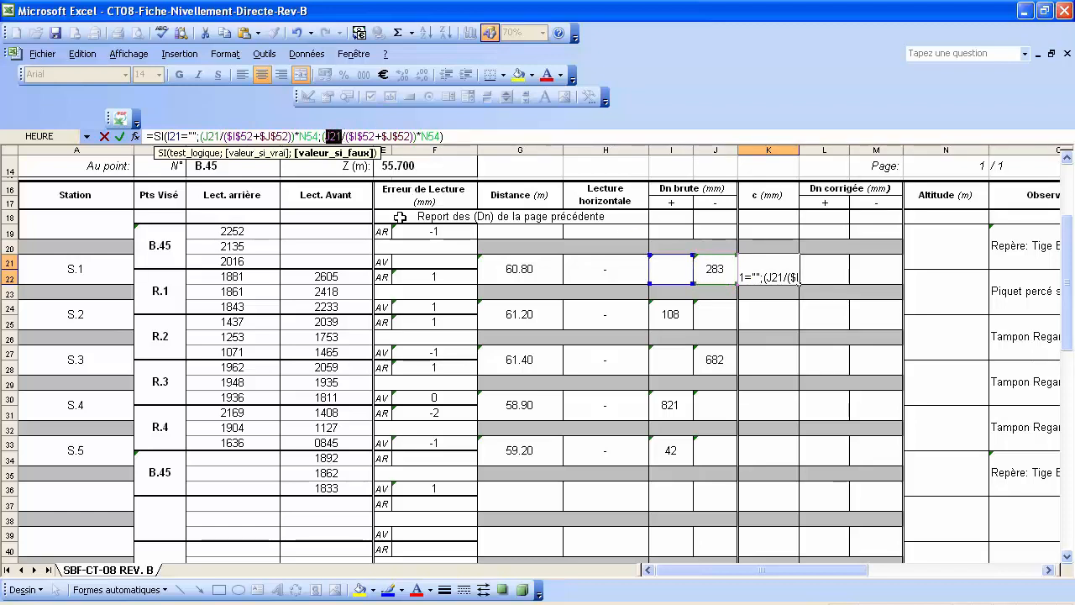
click(668, 271)
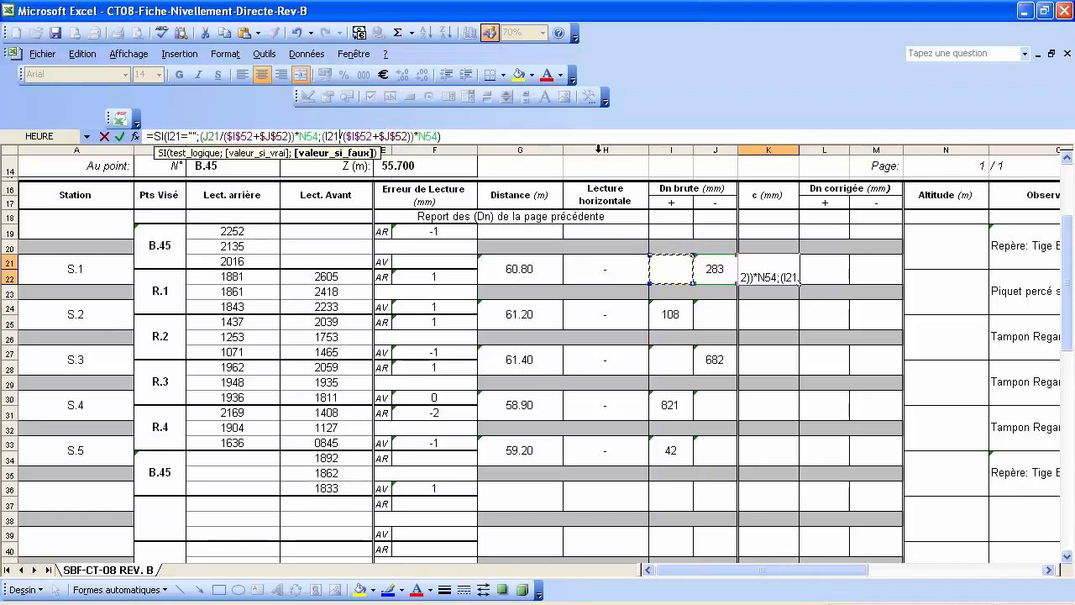
key(Return)
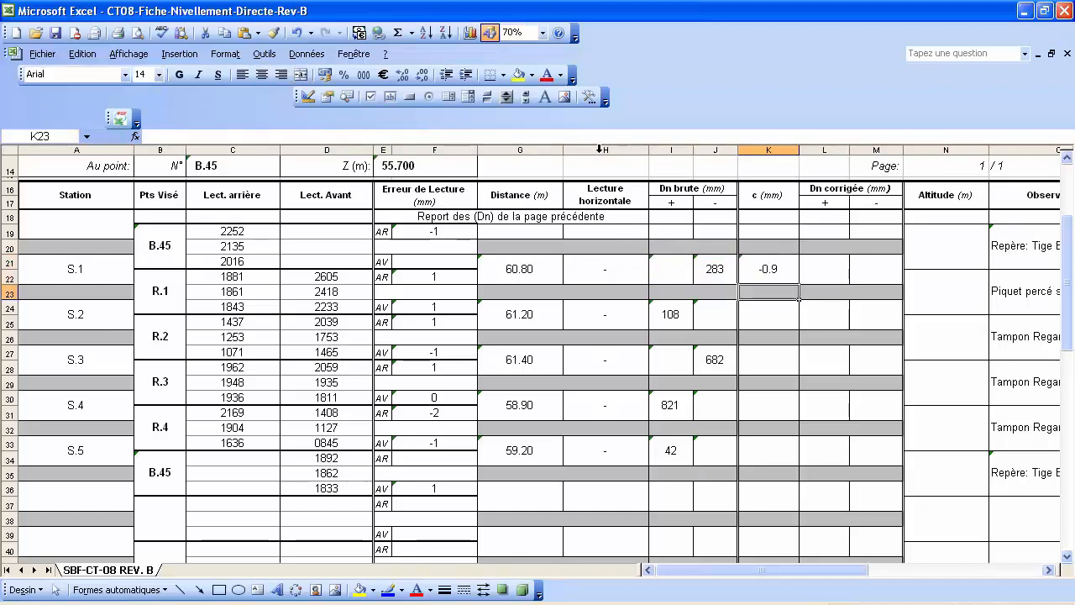
Copy the K21 correction formula into the c cells of stations S.2 and S.3, K24 and K27.
click(780, 269)
right_click(780, 269)
click(820, 298)
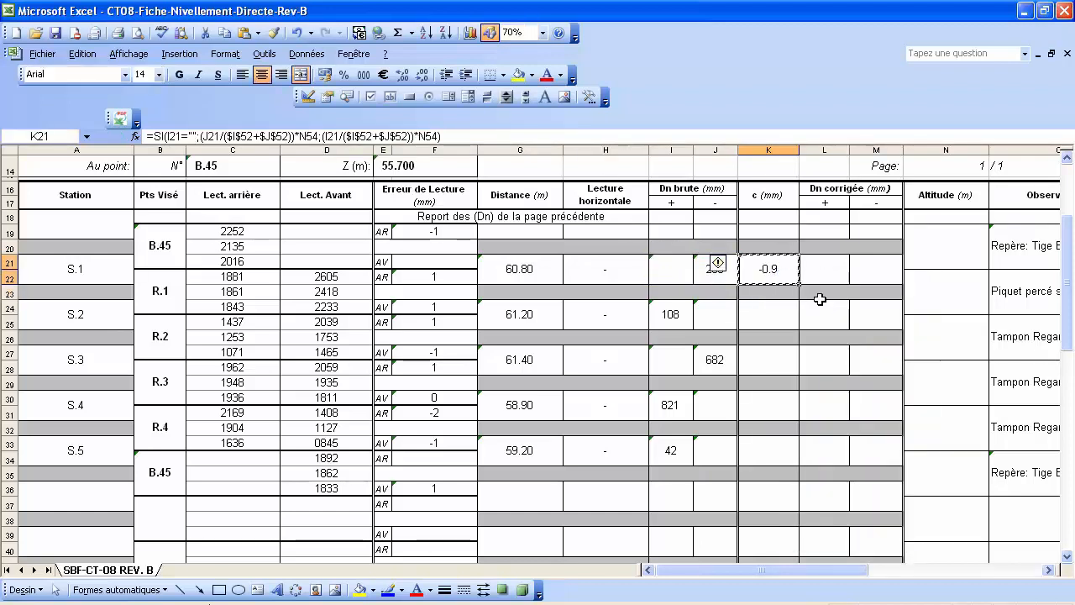
click(768, 317)
right_click(768, 318)
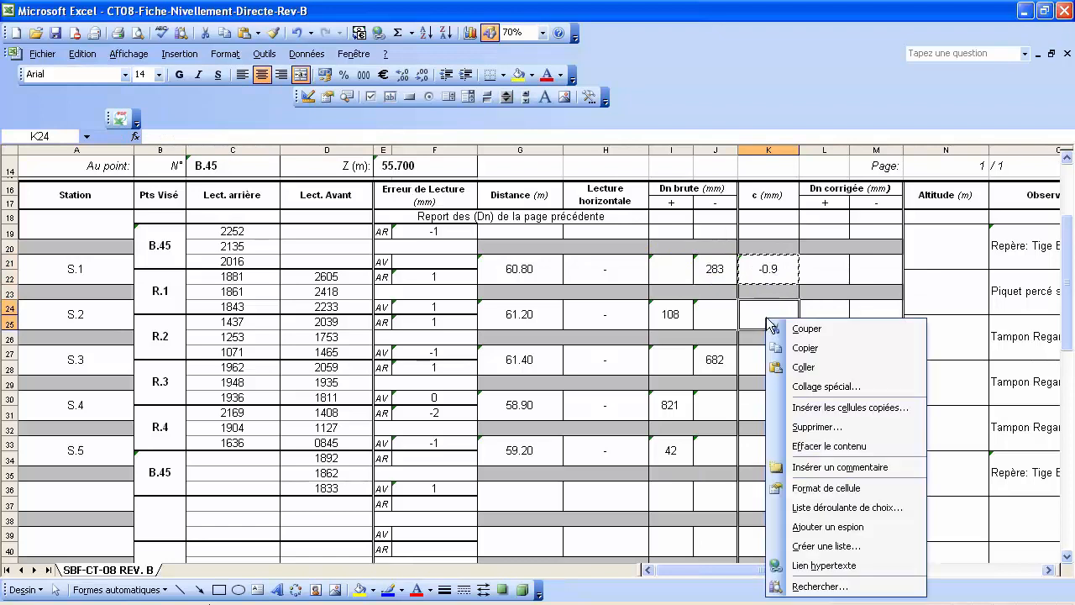
click(823, 369)
click(767, 360)
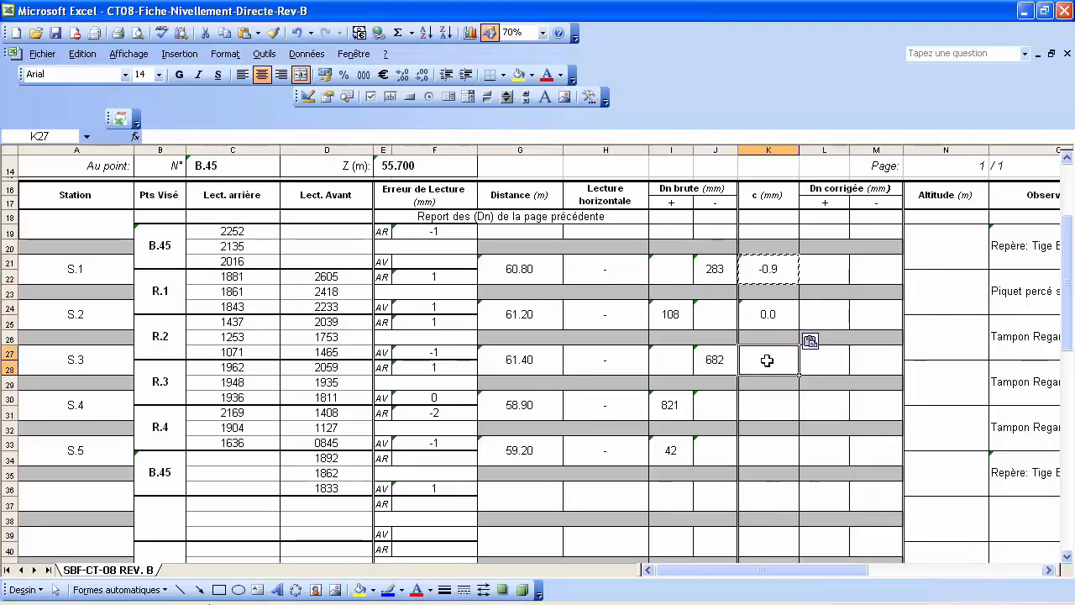
right_click(767, 361)
click(804, 131)
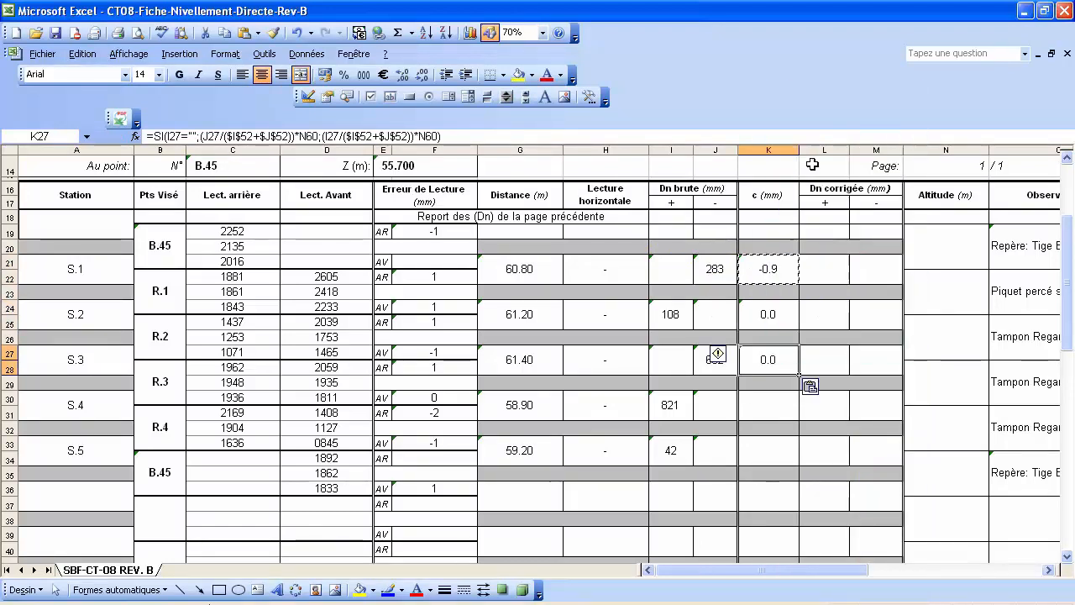
Paste the copied correction formula into the c cells of stations S.4 and S.5, K30 and K33.
click(761, 406)
right_click(762, 405)
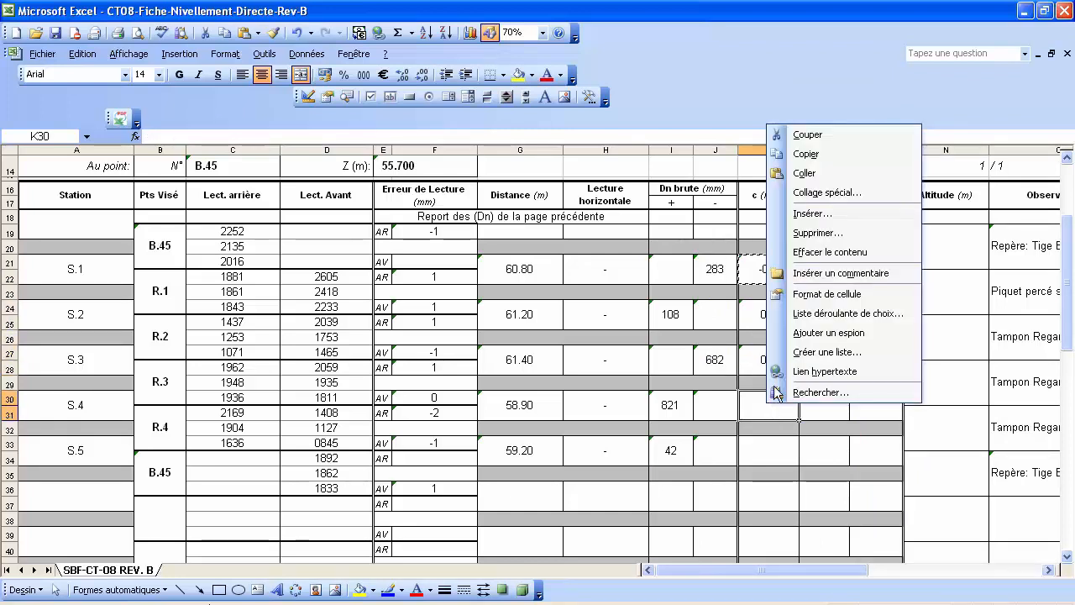
click(805, 173)
click(760, 450)
right_click(761, 450)
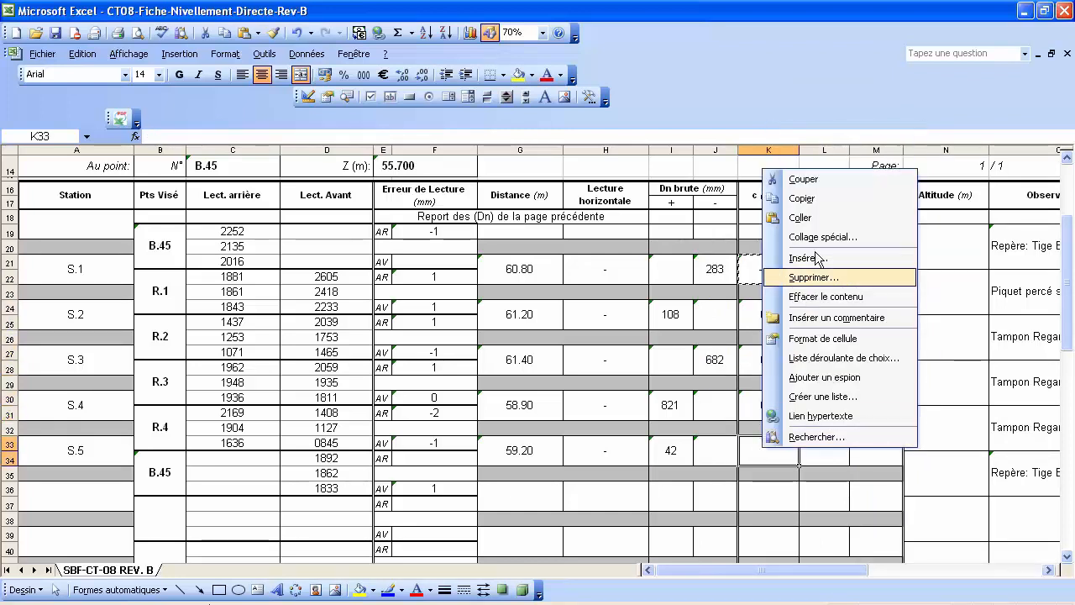
click(803, 217)
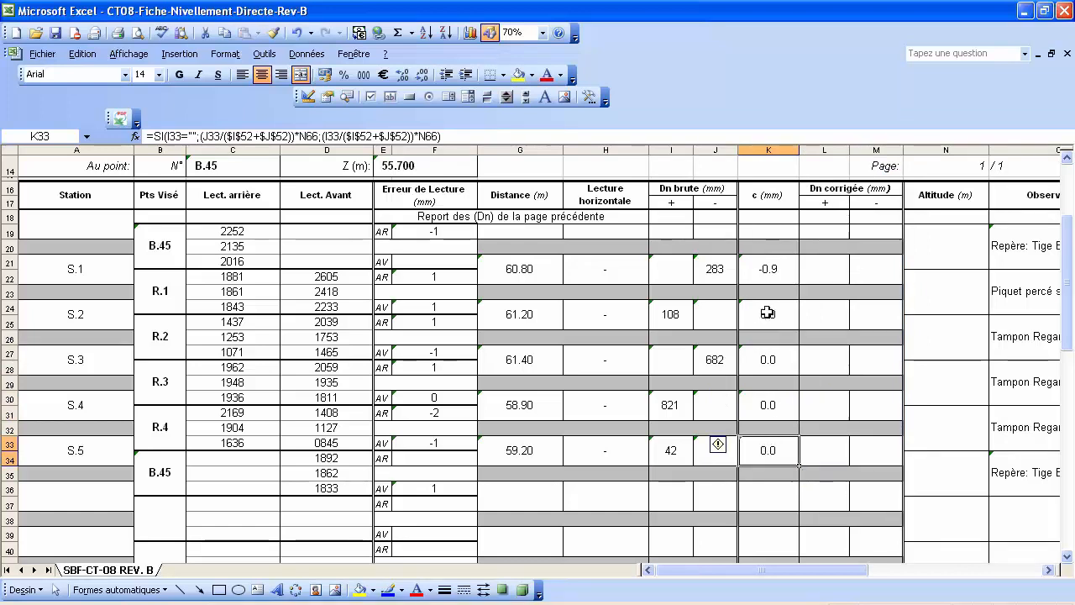
Check the pasted c formulas, then make both N54 references in the K21 formula absolute as $N$54.
click(768, 314)
click(778, 359)
click(783, 407)
click(786, 452)
click(771, 267)
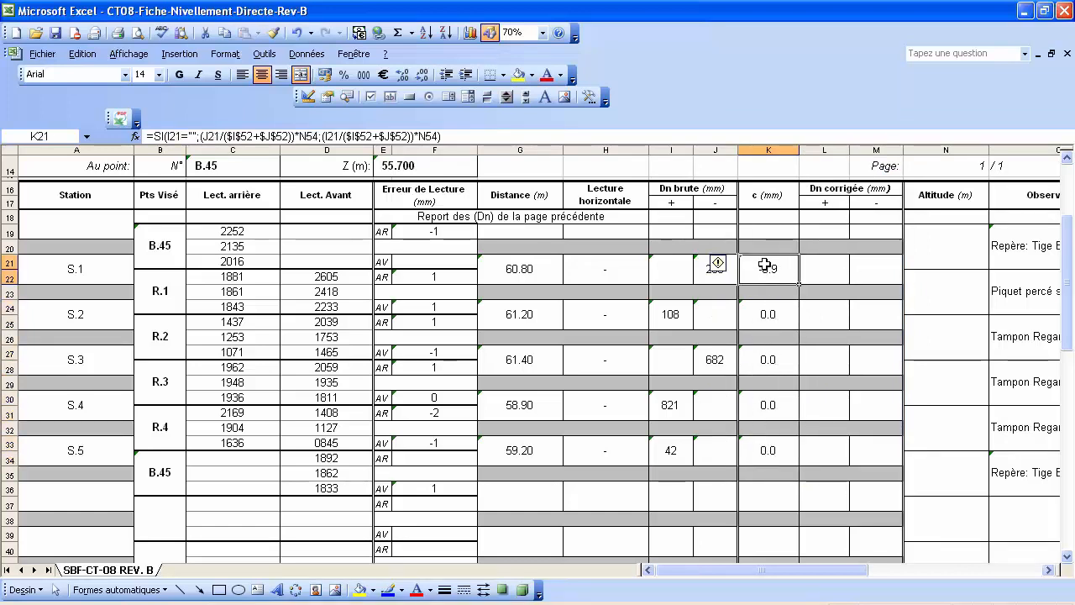
click(304, 133)
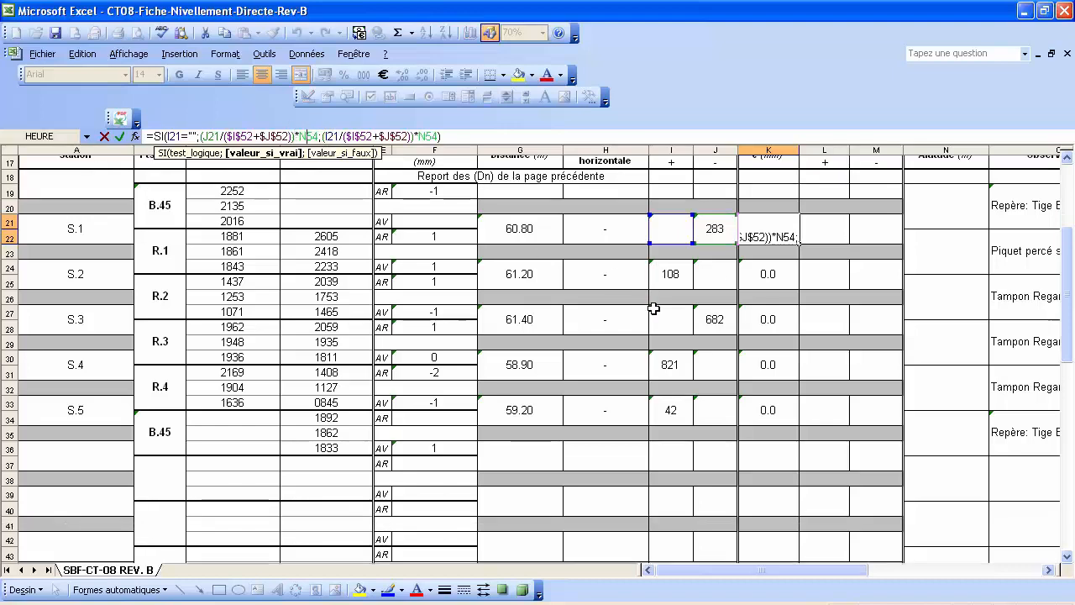
scroll(653, 305, down, 7)
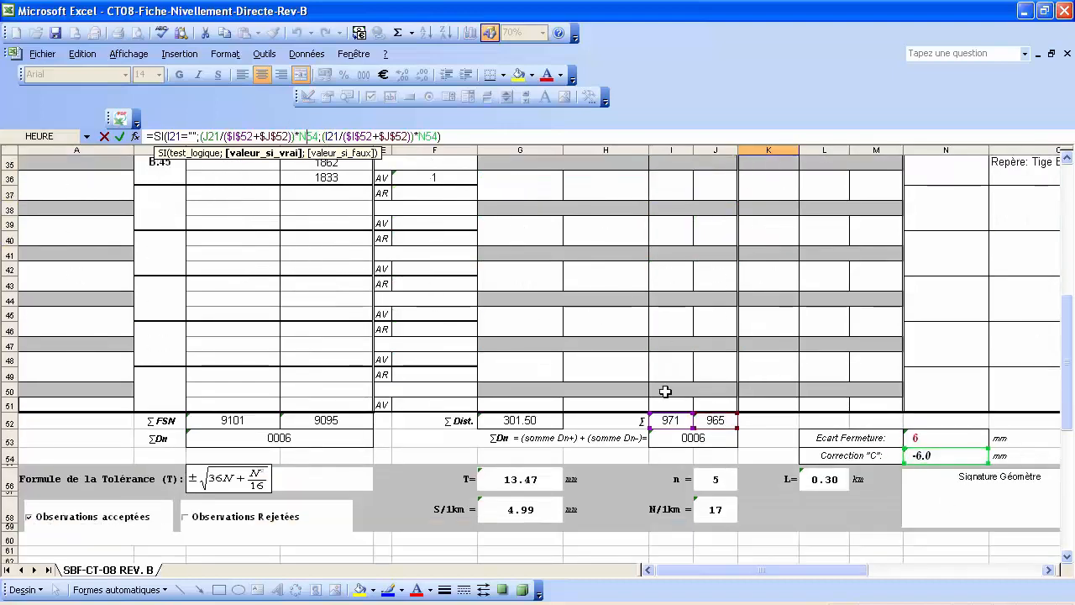
scroll(666, 391, up, 8)
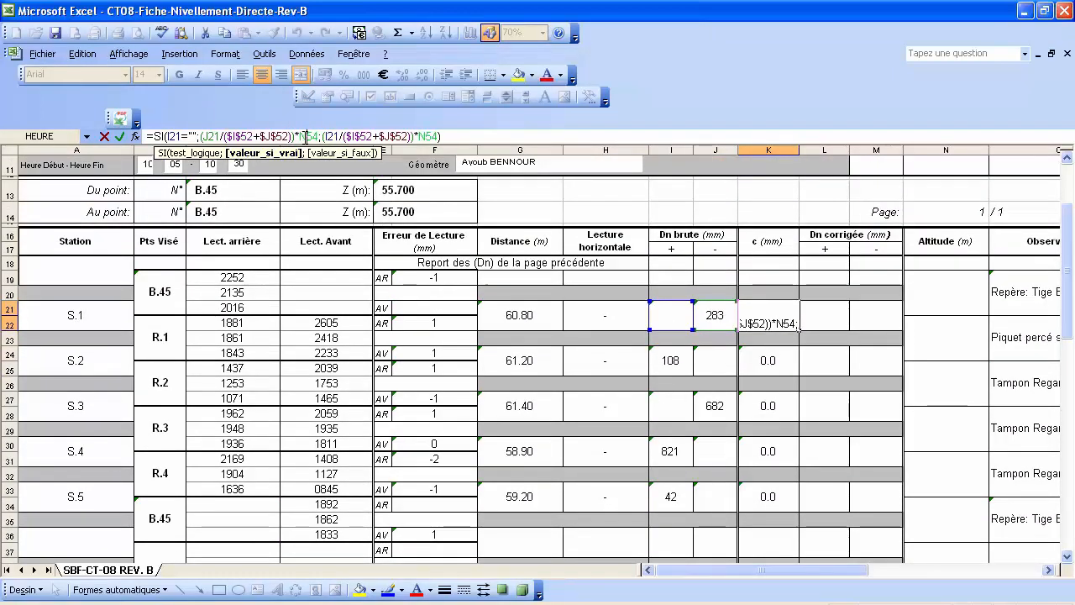
key(F4)
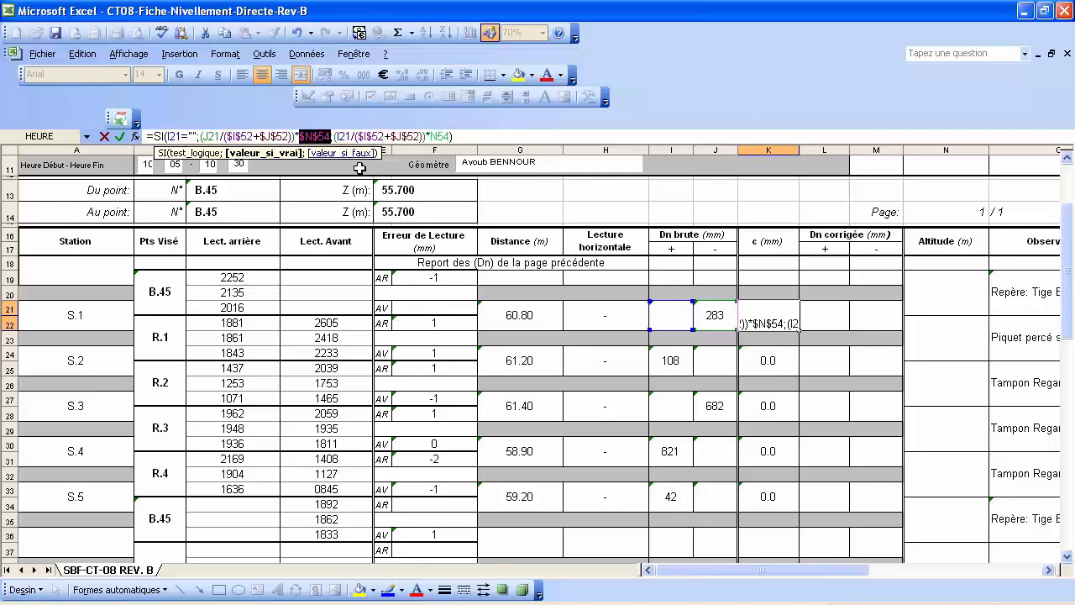
click(442, 136)
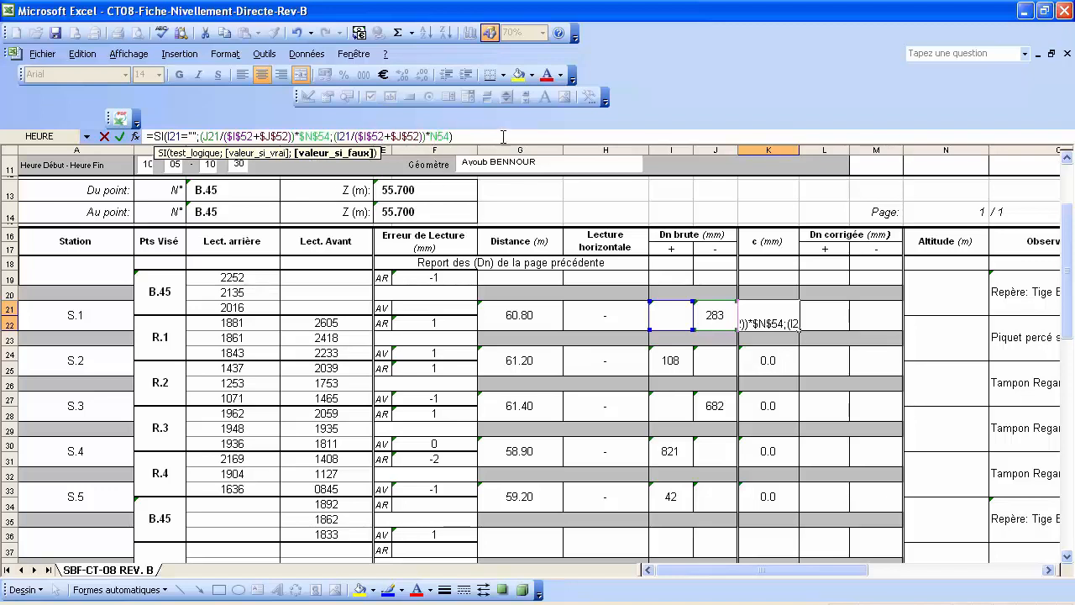
key(F4)
key(Return)
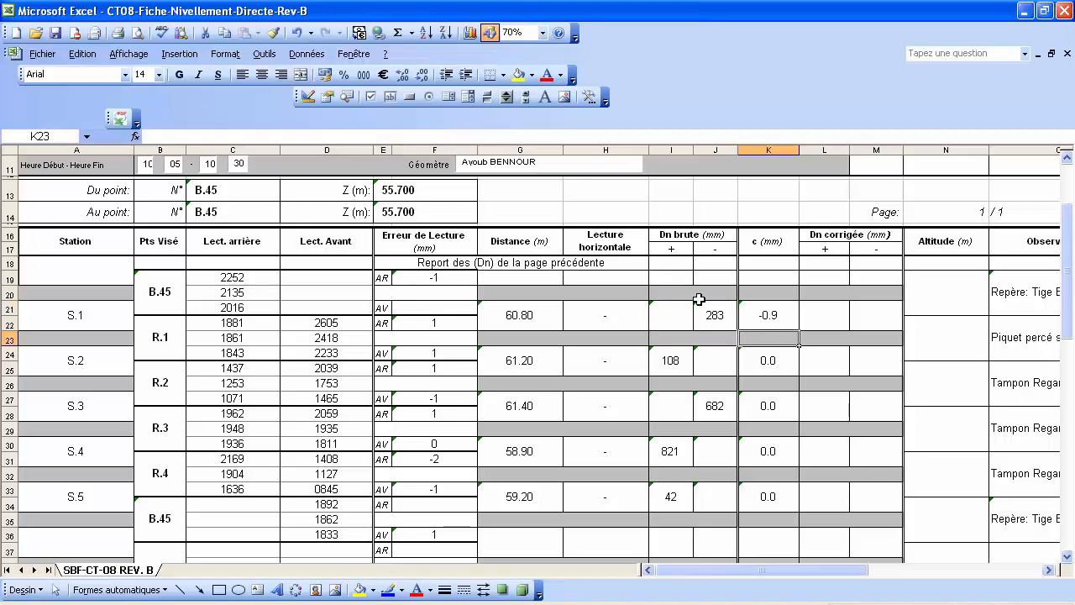
Copy the corrected K21 formula and paste it as formulas only into the c cells of stations S.2 to S.5, K24, K27, K30 and K33.
right_click(776, 317)
click(804, 349)
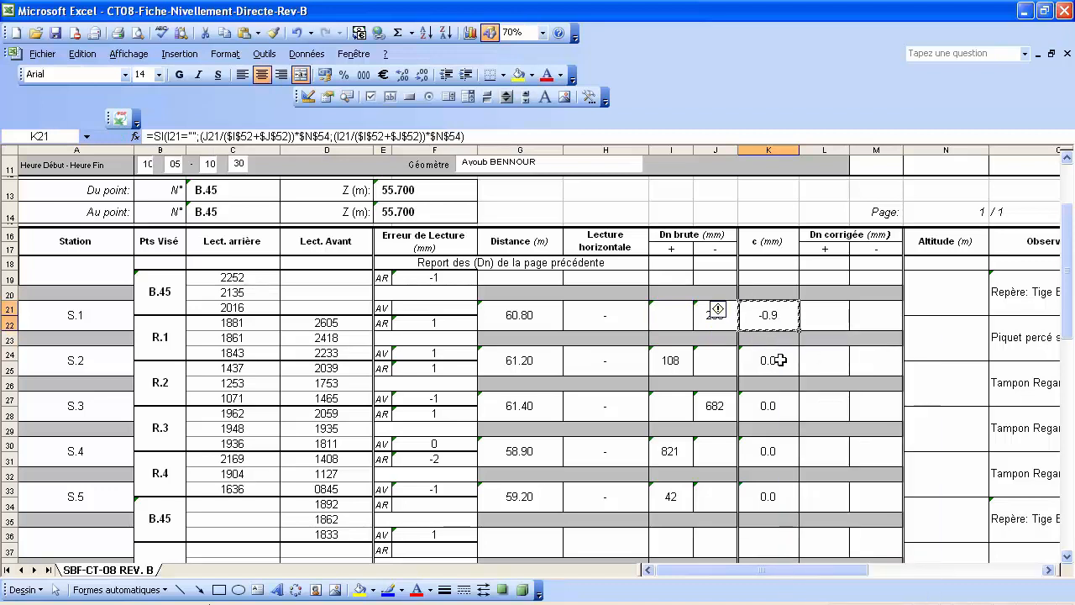
click(773, 359)
ctrl+click(771, 408)
ctrl+click(770, 453)
ctrl+click(768, 495)
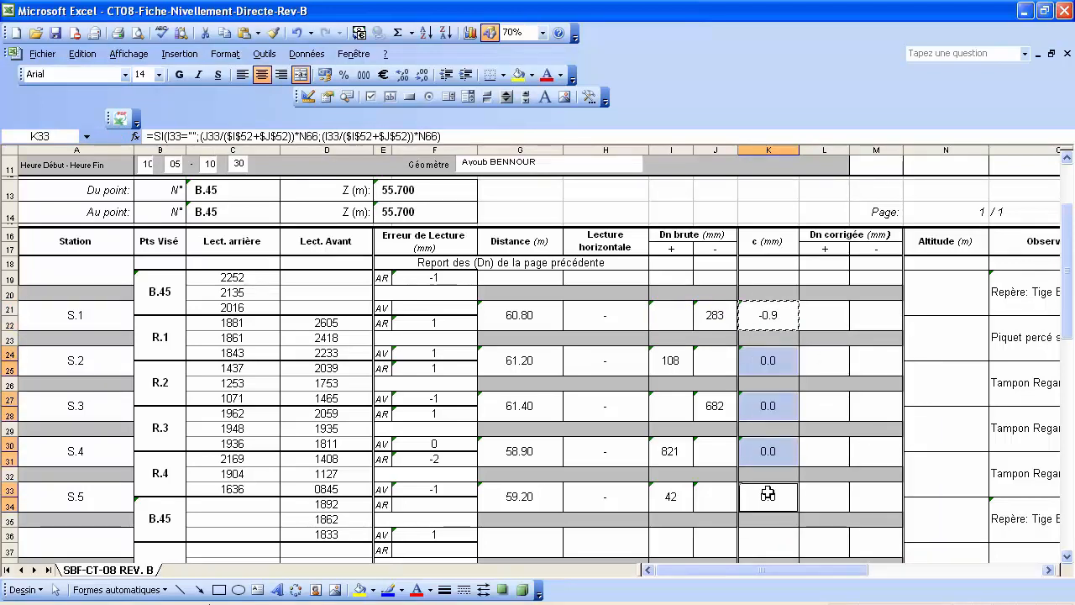
right_click(773, 362)
click(816, 151)
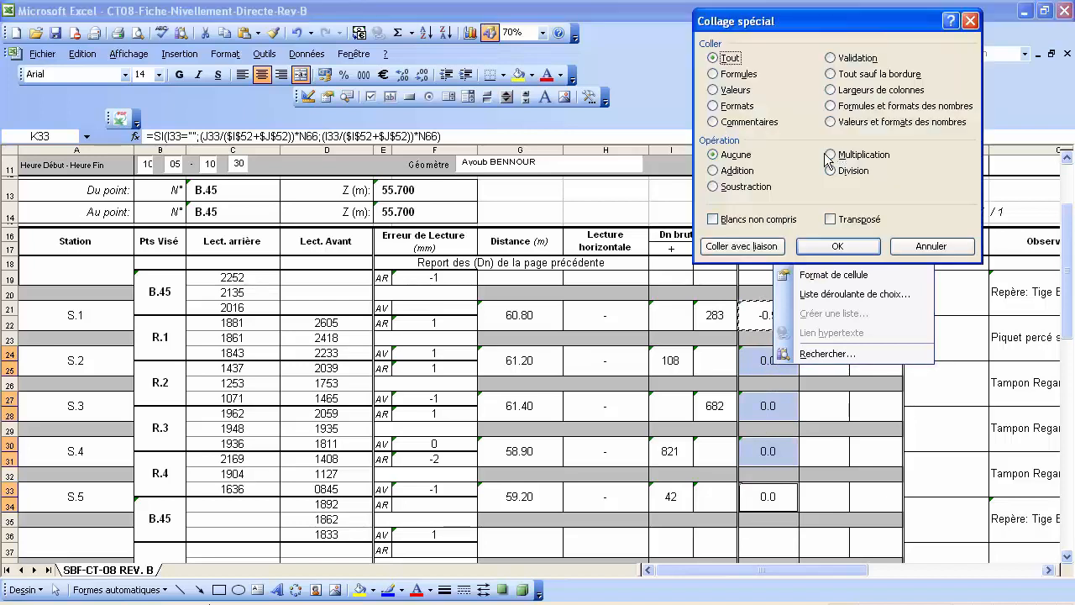
click(737, 75)
click(837, 246)
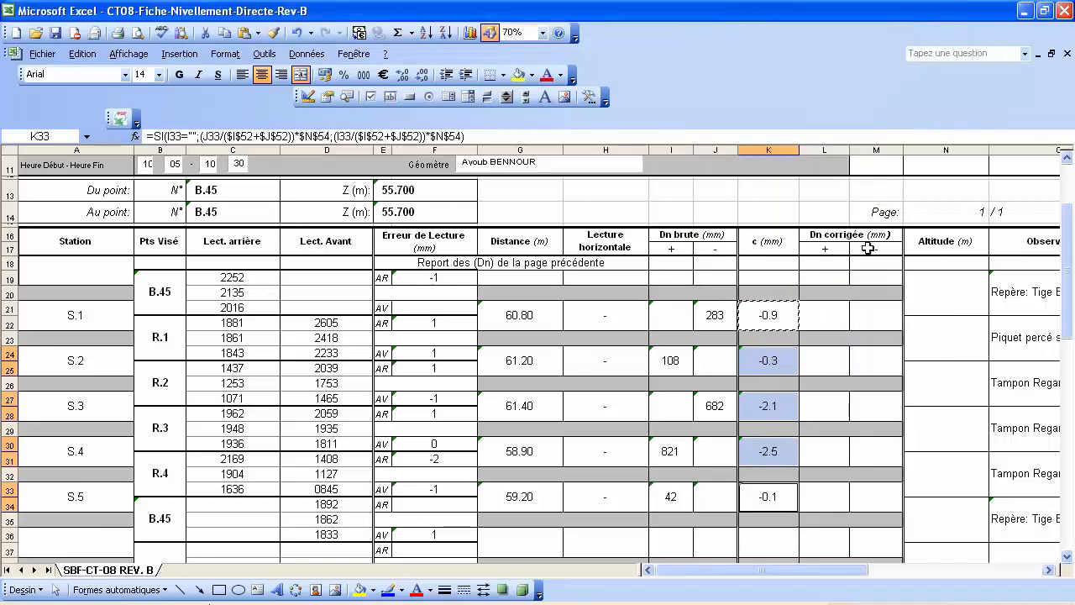
click(840, 409)
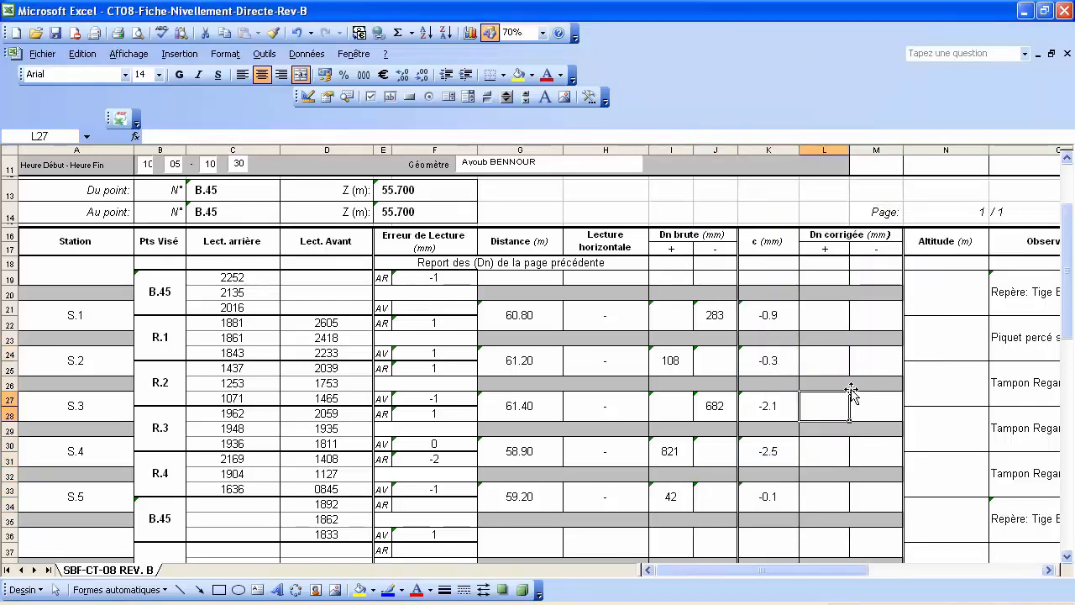
Enter =SI(I21="";"";I21+K21) as the positive corrected Dn of station S.1 in L21.
scroll(847, 355, down, 1)
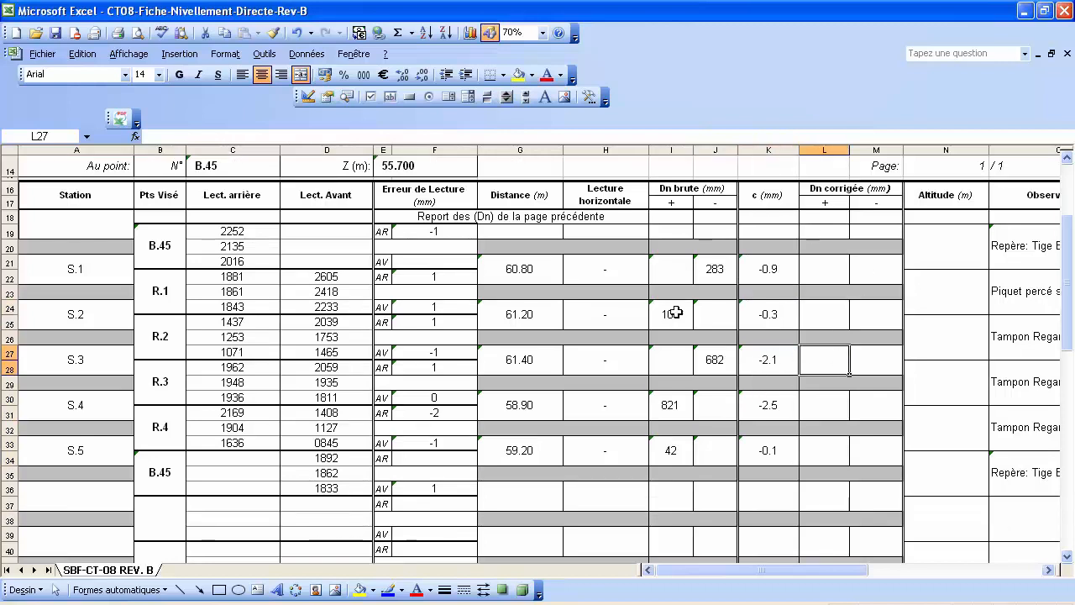
click(816, 272)
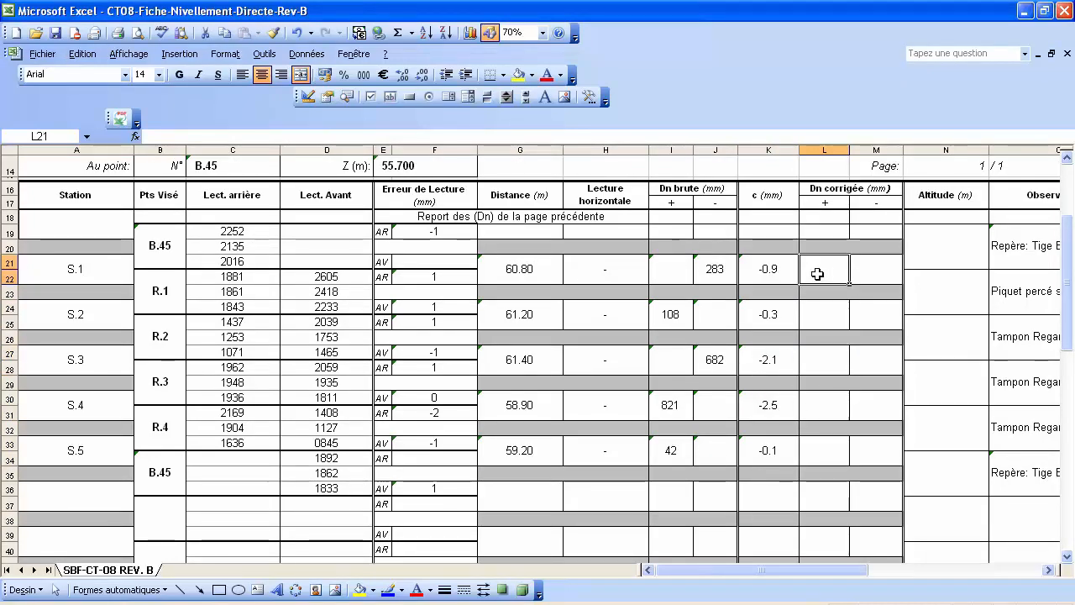
text(=)
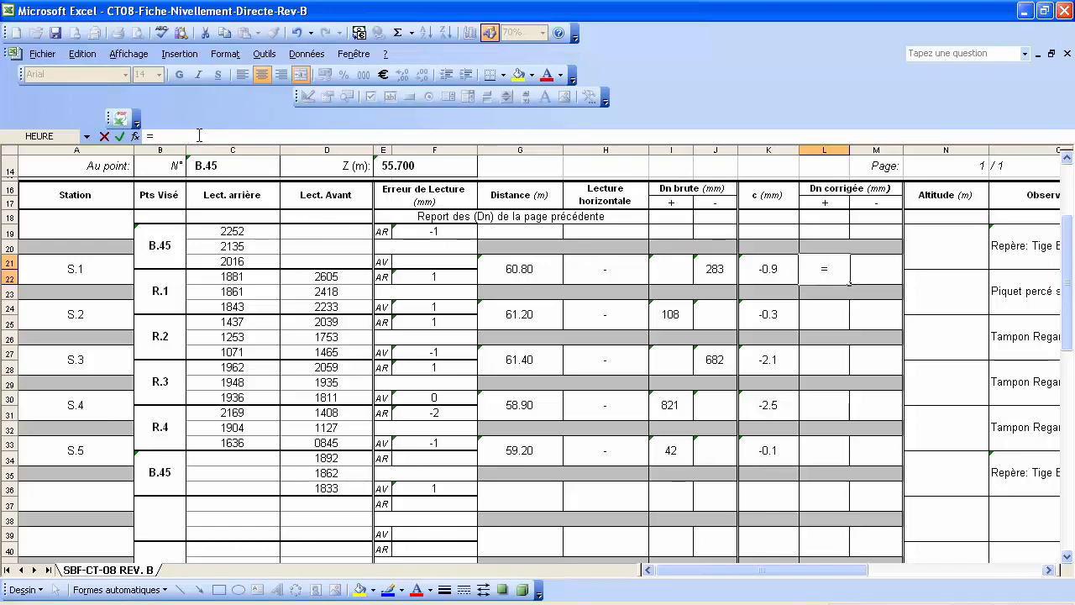
text(si()
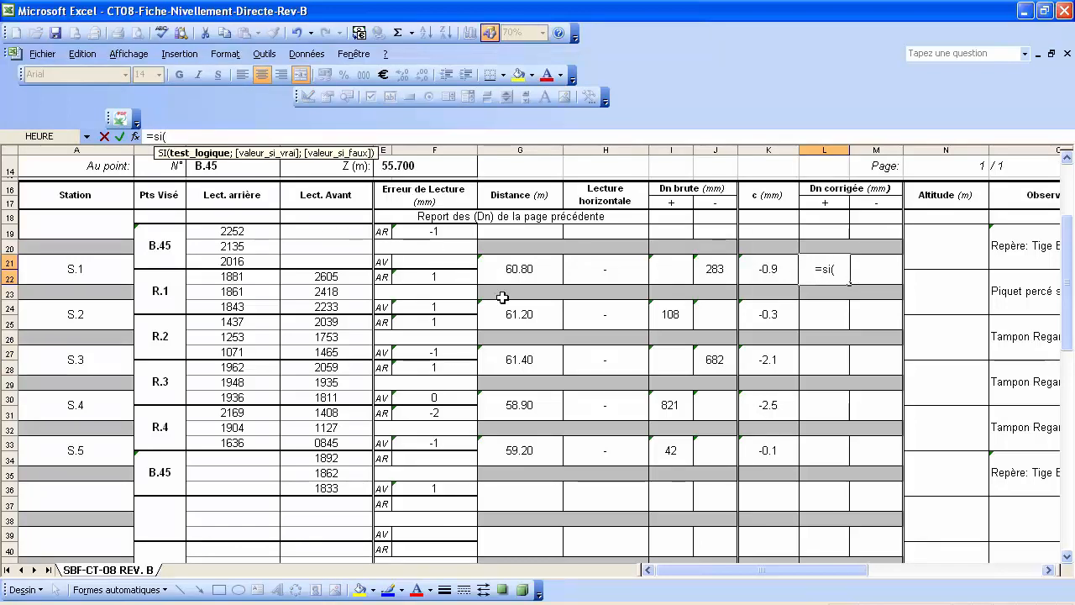
click(678, 273)
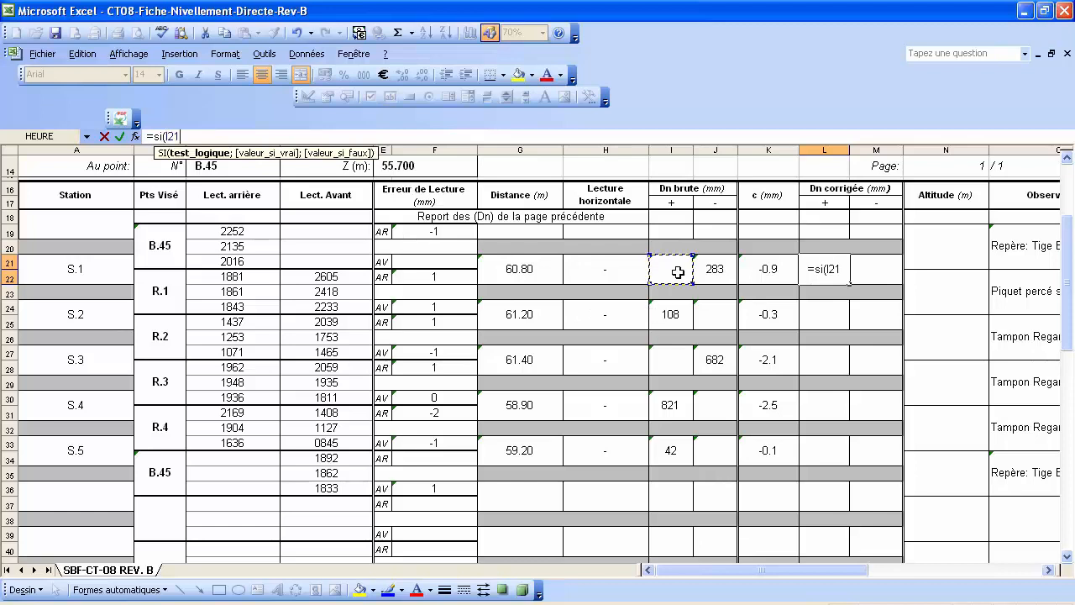
text(=(()
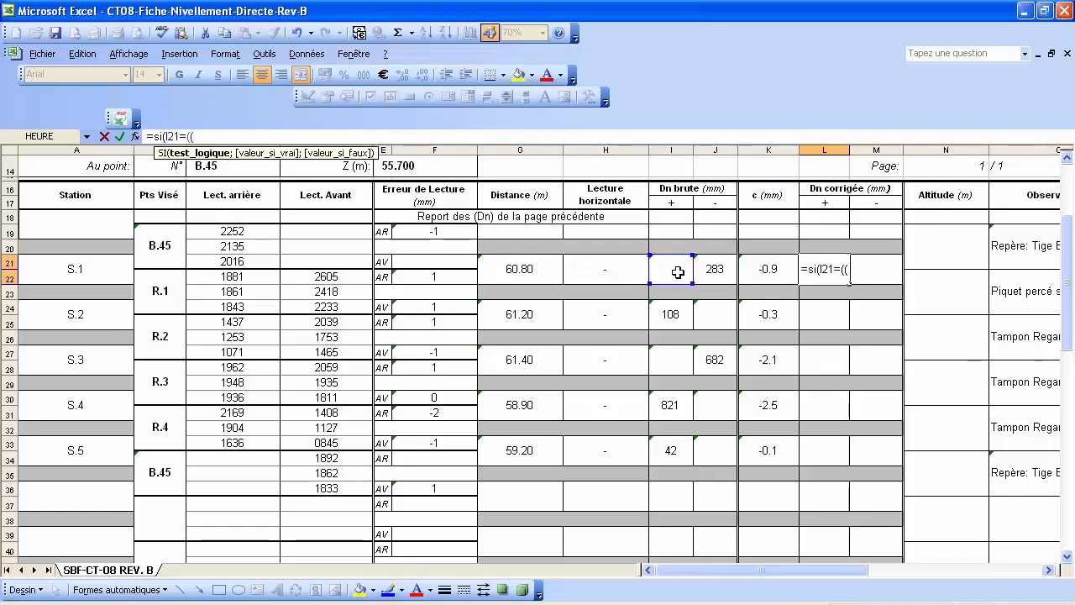
key(BackSpace)
key(BackSpace)
key(BackSpace)
text(="";)
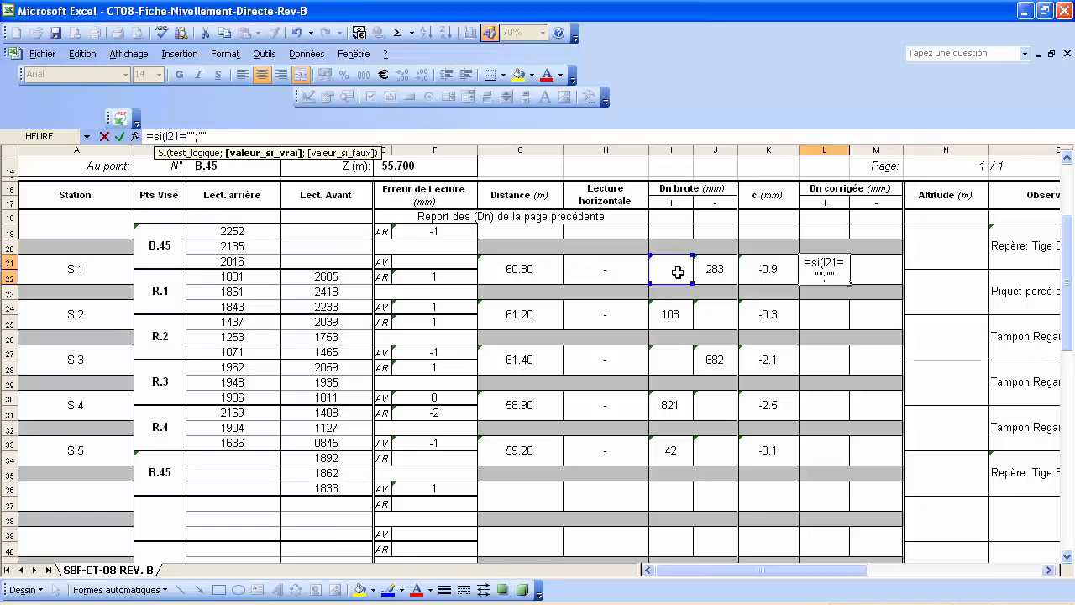
text(;I21)
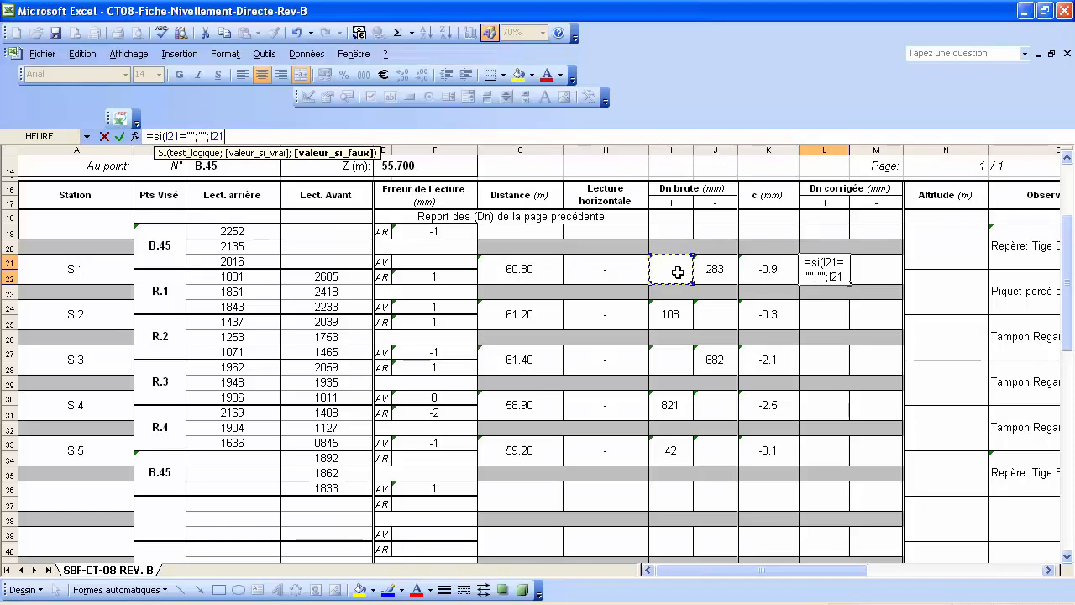
text(+)
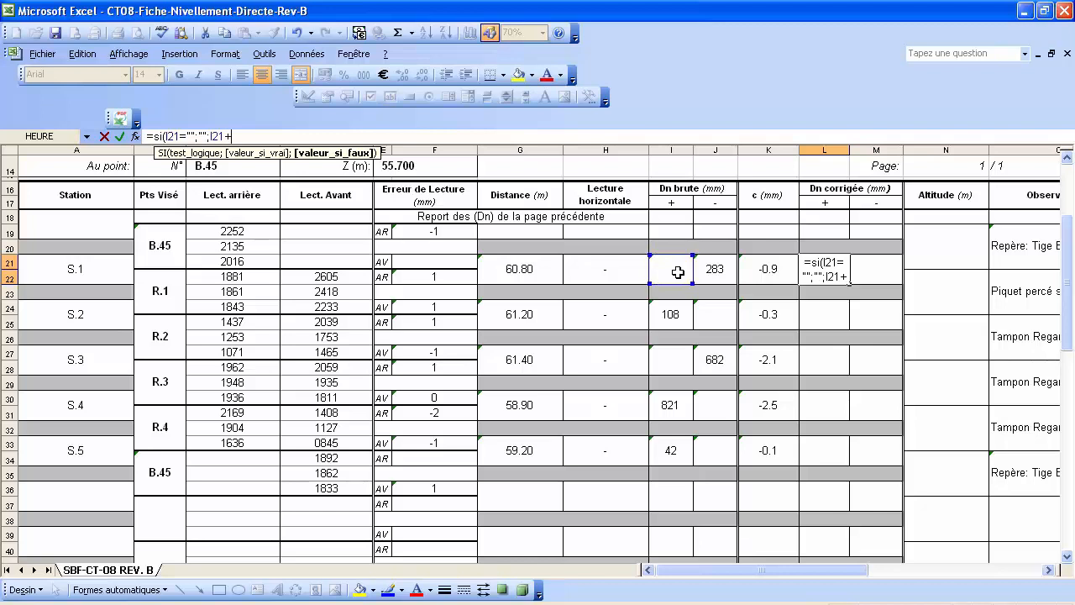
click(771, 270)
text())
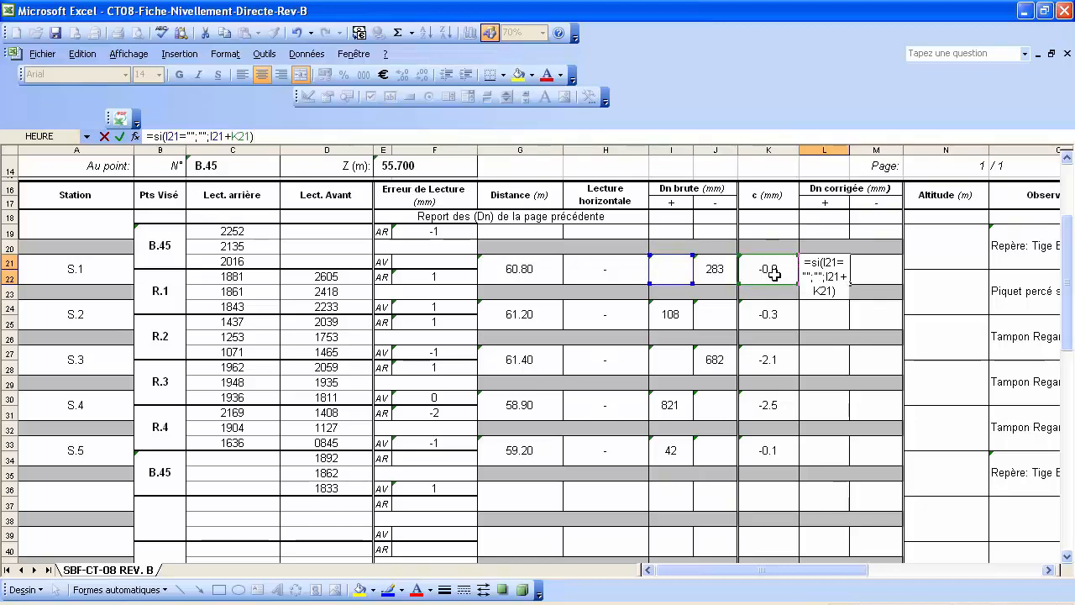
key(Return)
Copy the L21 formula and paste it as formulas only into the negative corrected Dn cell M21.
click(820, 270)
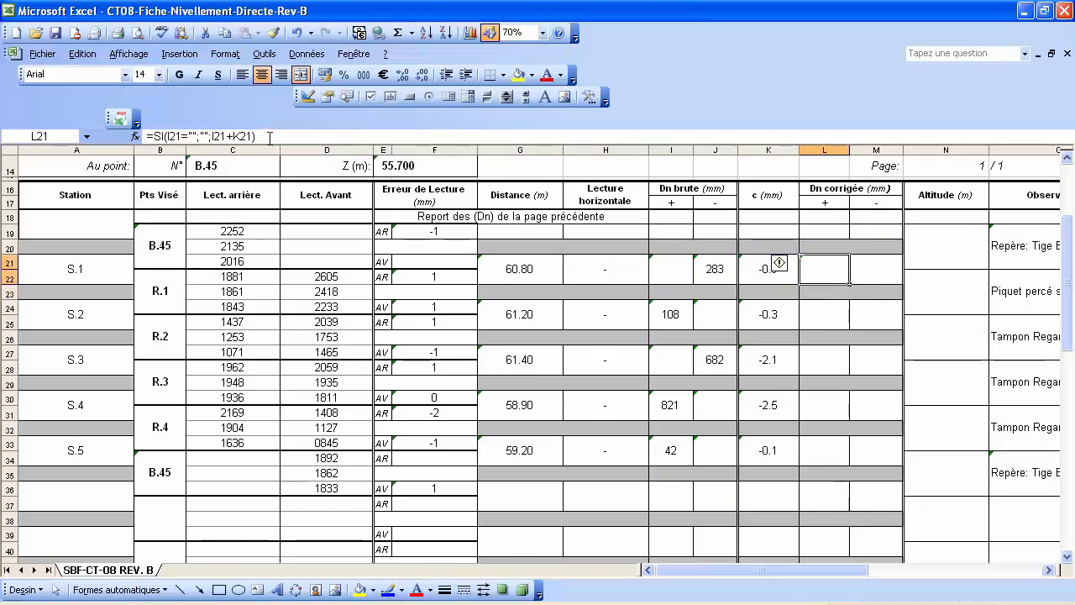
right_click(819, 267)
click(865, 299)
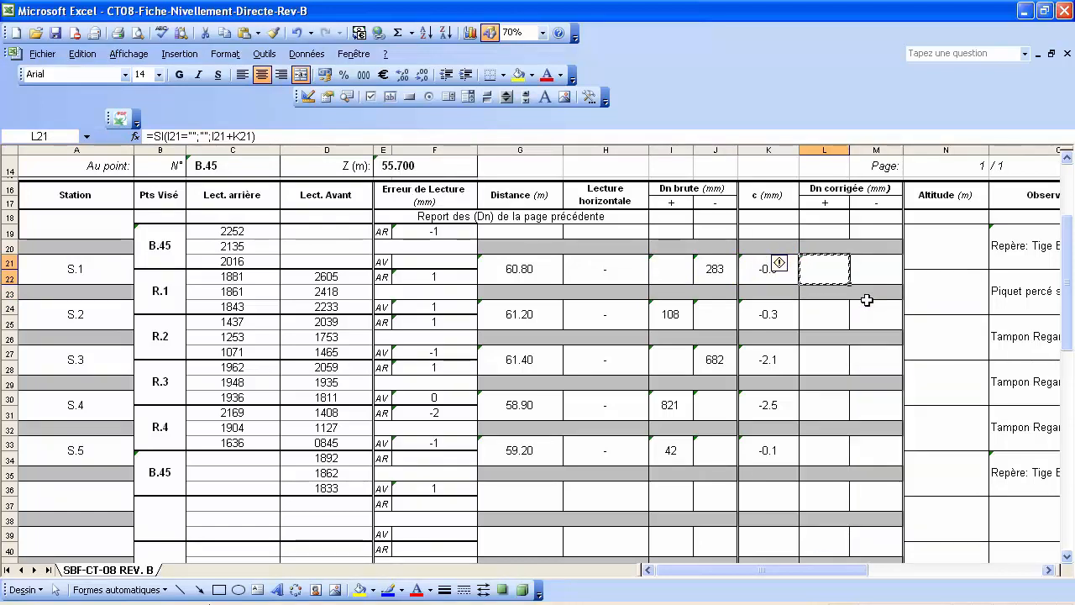
click(874, 270)
right_click(874, 269)
click(915, 341)
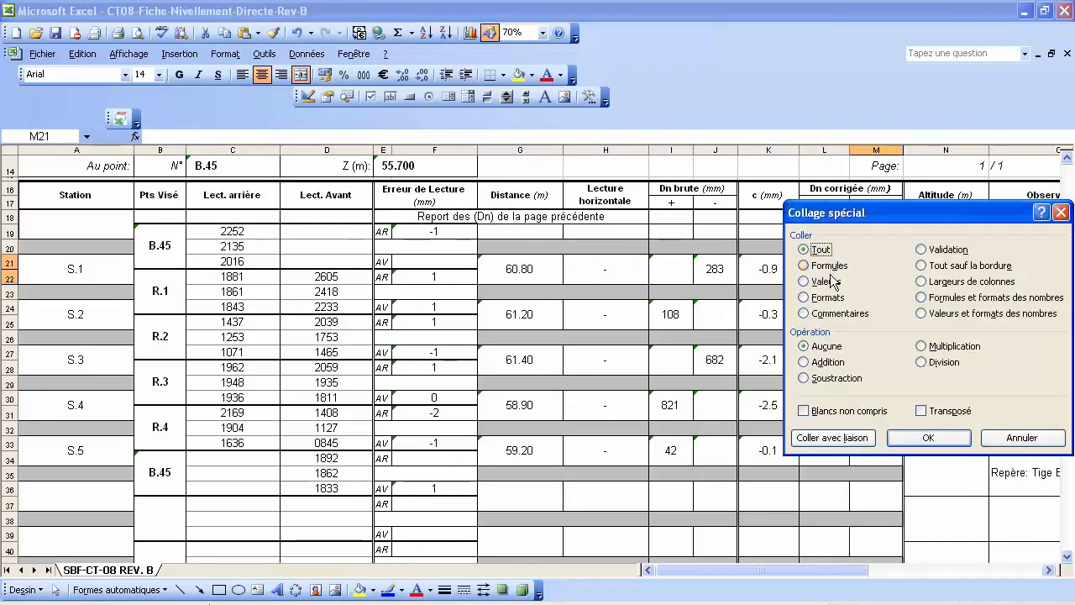
click(819, 265)
click(926, 438)
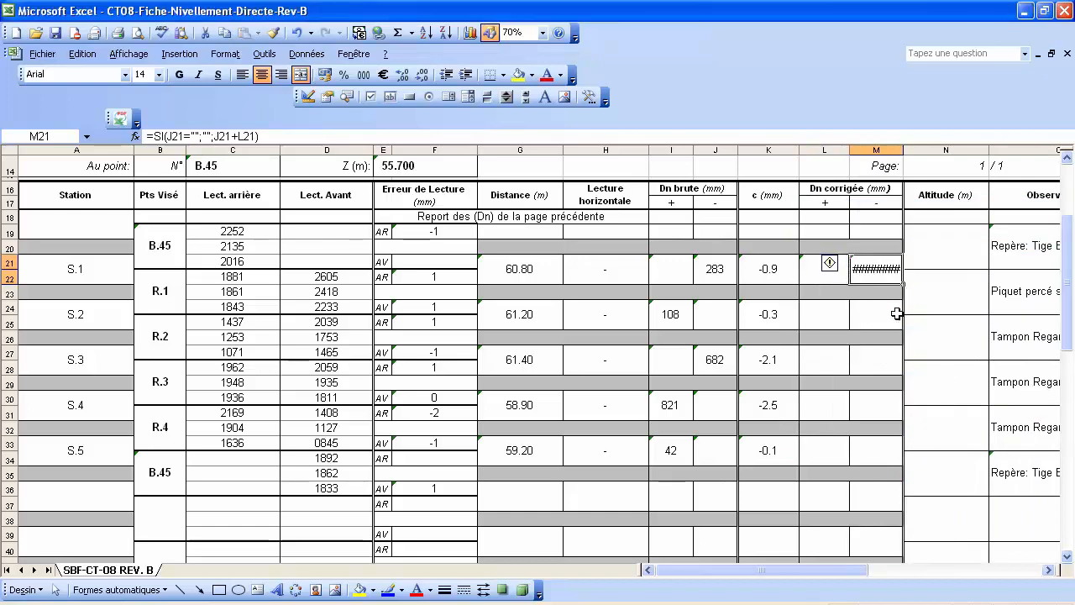
Replace +L21 with -K21 in the M21 formula so that it reads =SI(J21="";"";J21-K21).
double_click(179, 135)
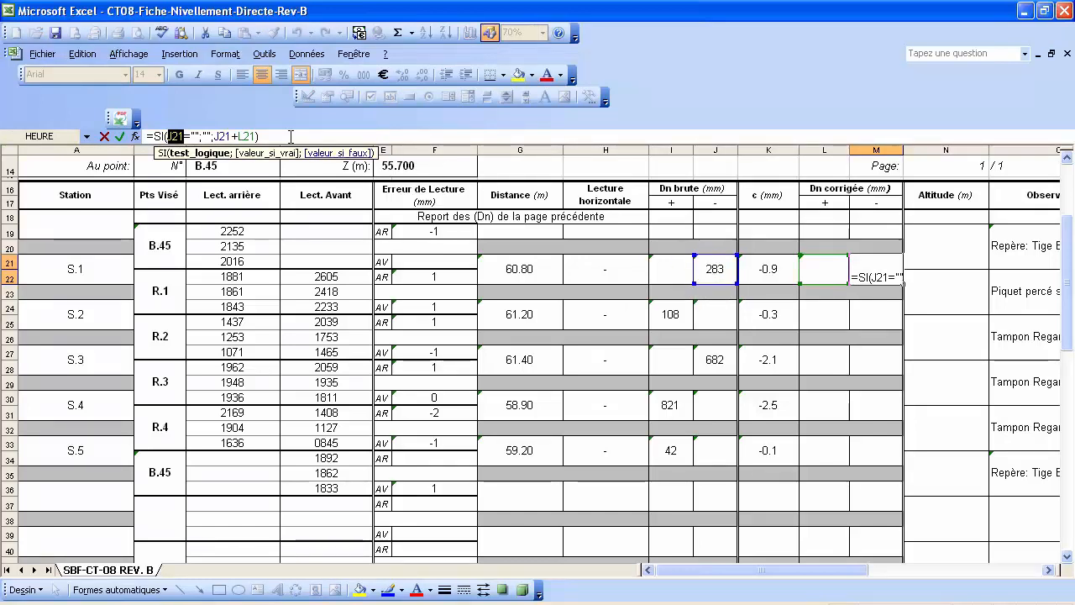
double_click(225, 136)
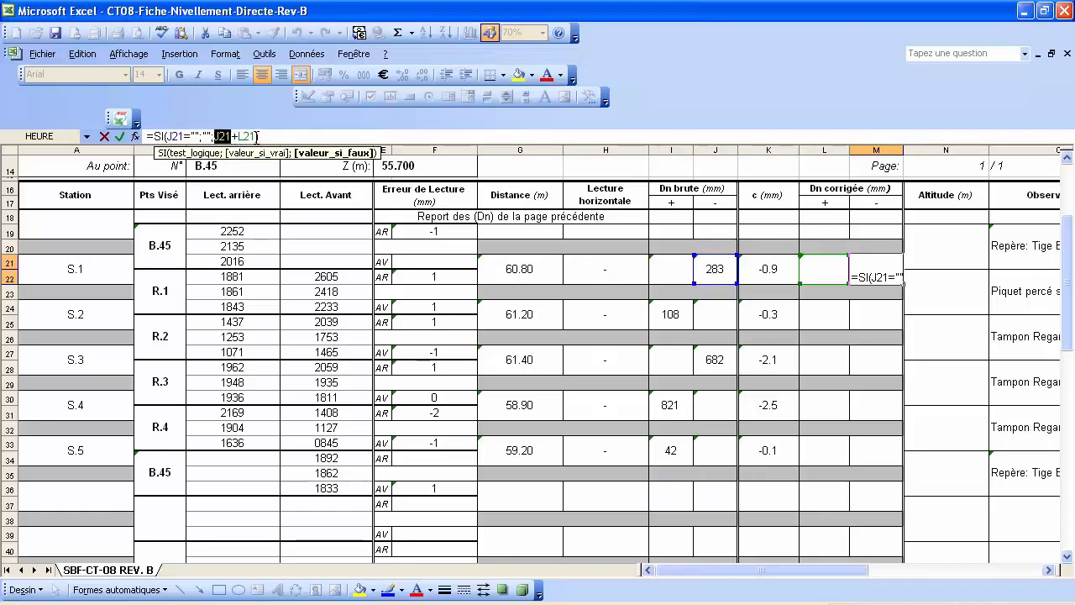
drag(256, 136, 237, 136)
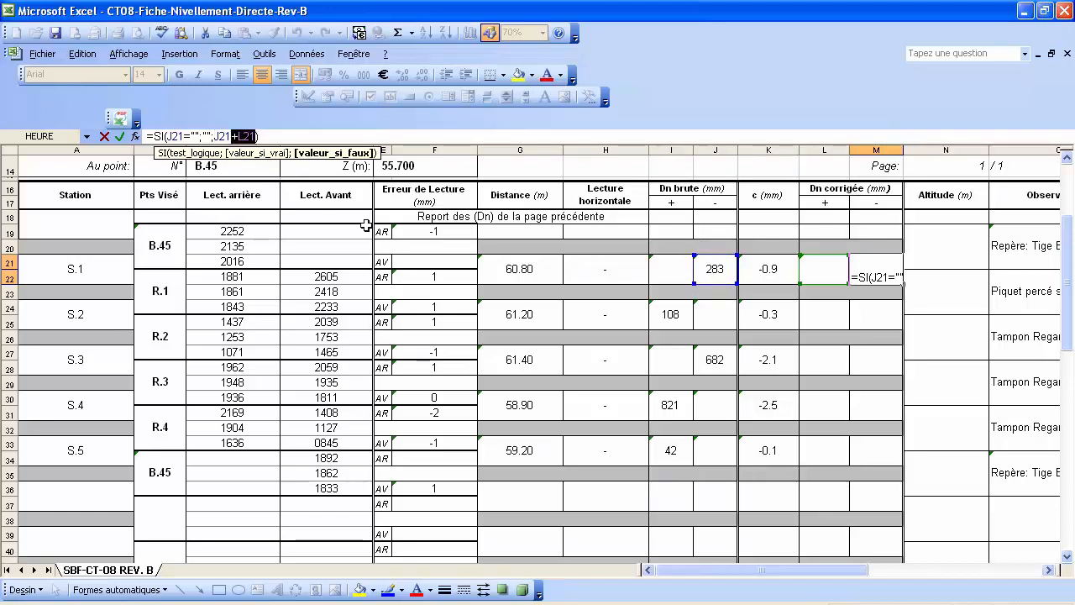
text(-)
click(773, 272)
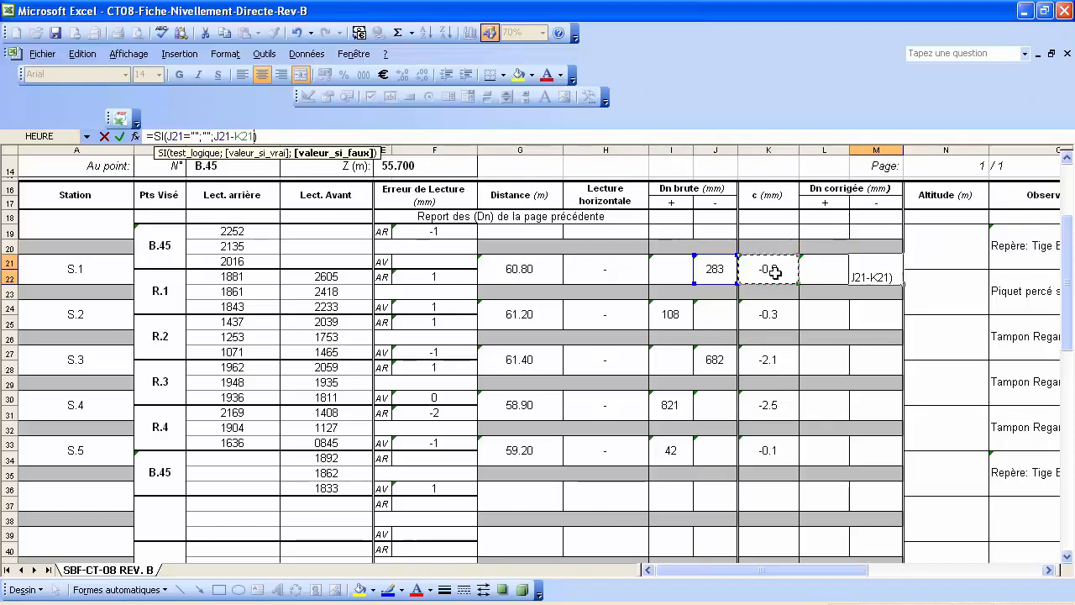
key(Return)
Copy the L21 and M21 formulas and paste them as formulas only into the Dn corrigée cells of stations S.2 to S.5.
drag(836, 267, 866, 268)
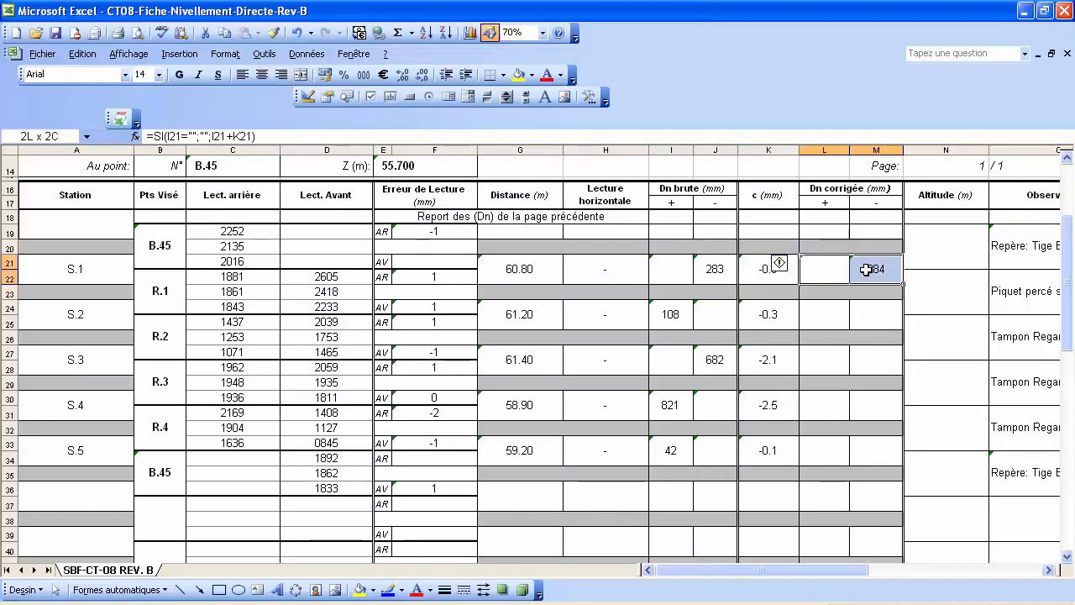
right_click(866, 269)
click(909, 301)
click(824, 312)
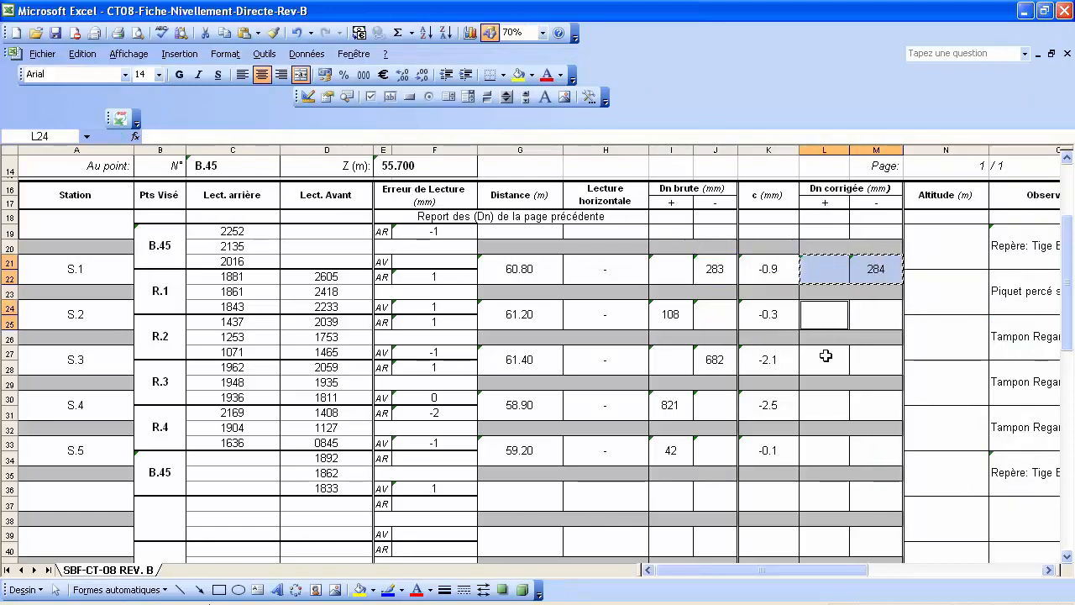
drag(826, 356, 819, 451)
right_click(820, 452)
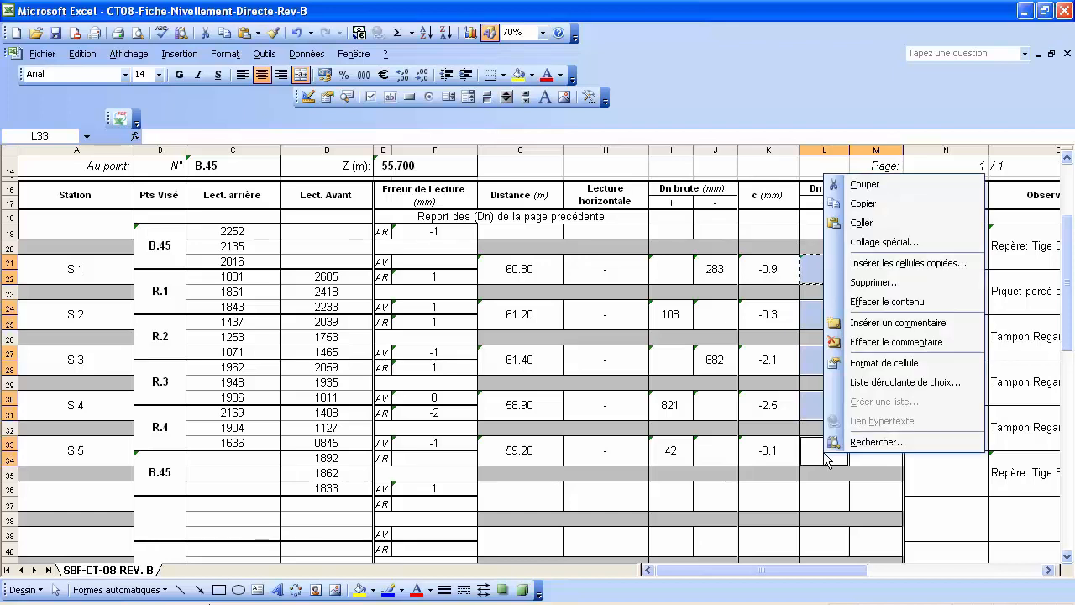
click(878, 242)
click(769, 173)
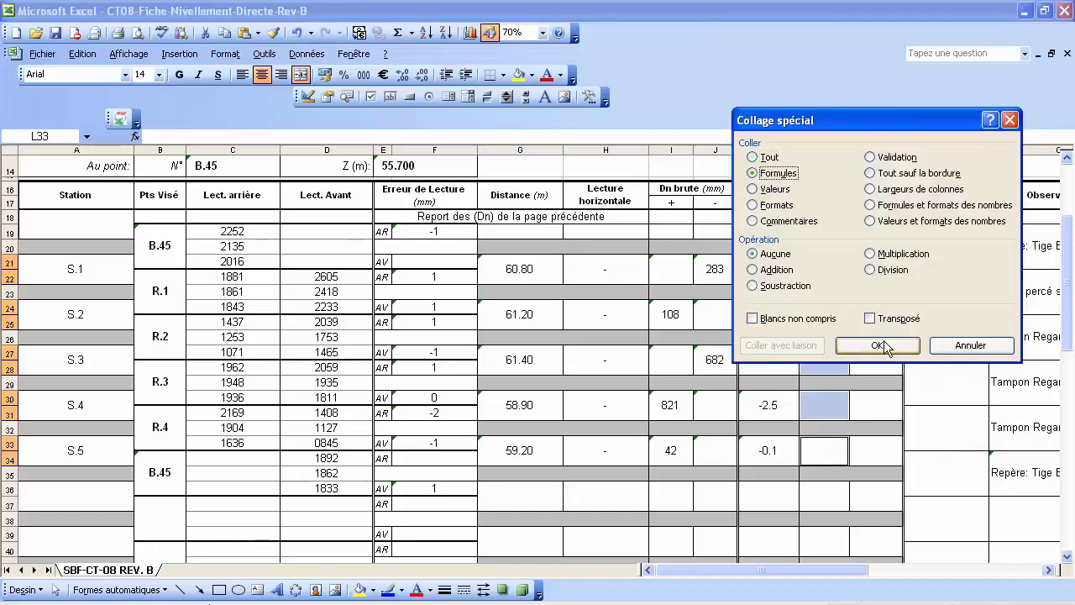
click(878, 345)
click(810, 454)
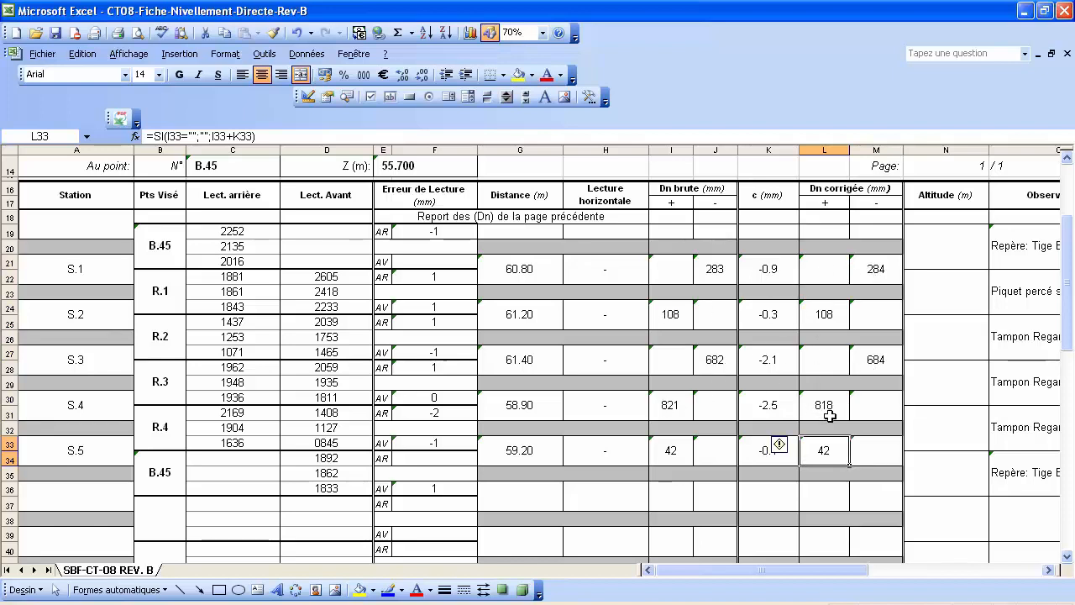
click(819, 473)
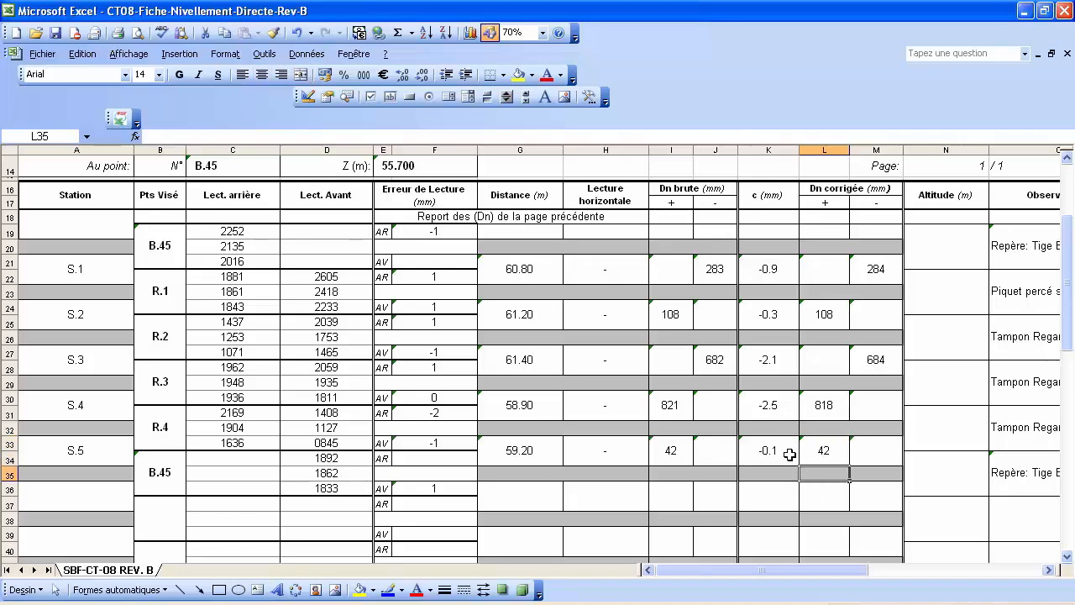
Link the altitude of starting point B.45 in N19 to the benchmark's Z value in N8.
click(948, 249)
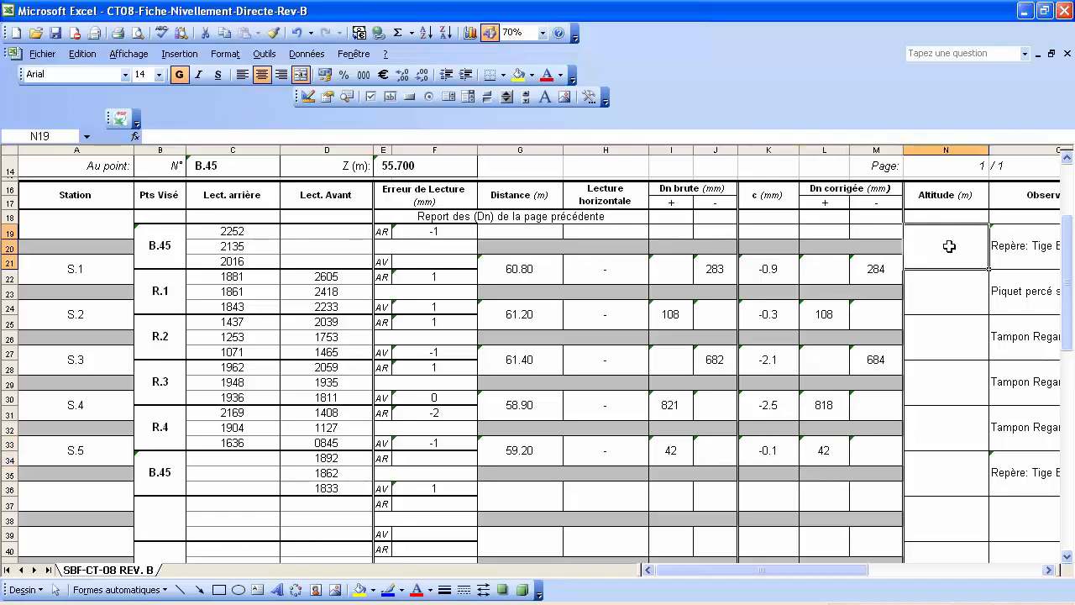
text(=)
scroll(941, 265, up, 4)
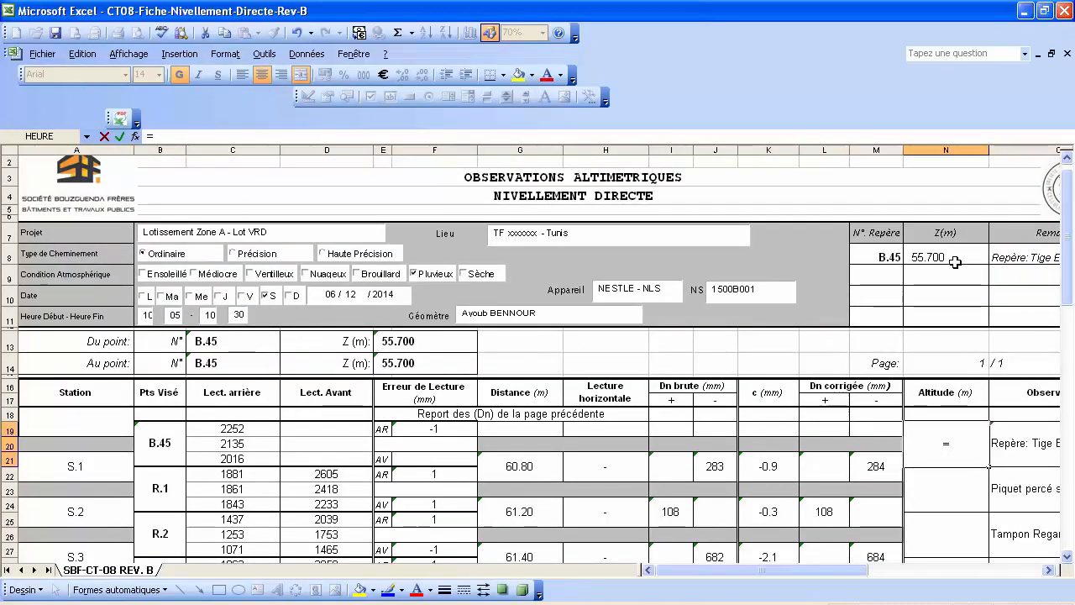
click(955, 262)
key(Return)
Begin R.1's altitude formula in N22 with the empty test on L21 and the negative case: =si(L21="";N19-M21/1000.
scroll(951, 398, down, 2)
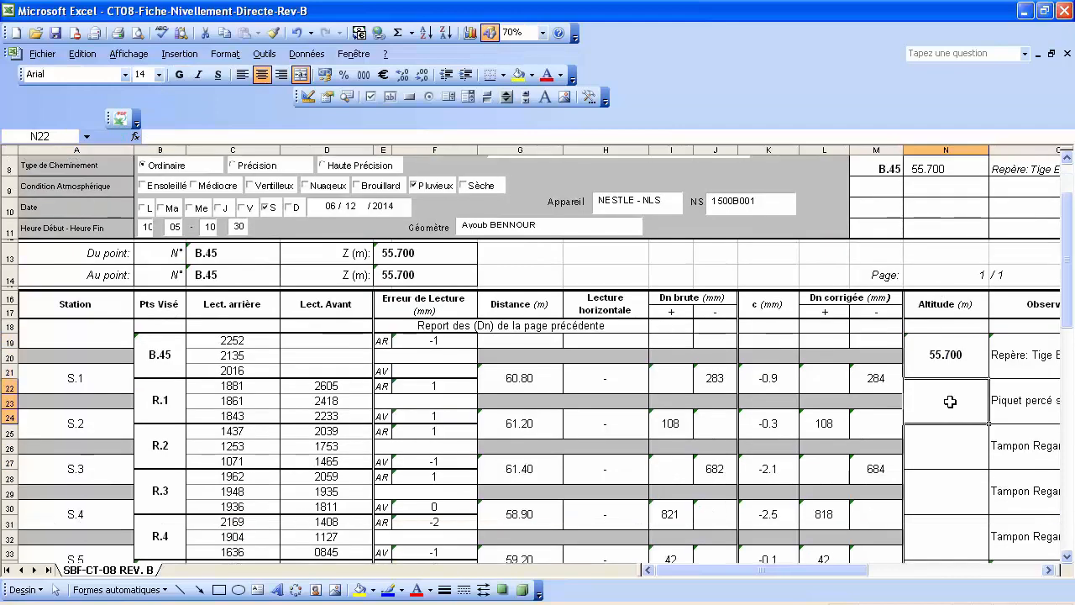
text(=)
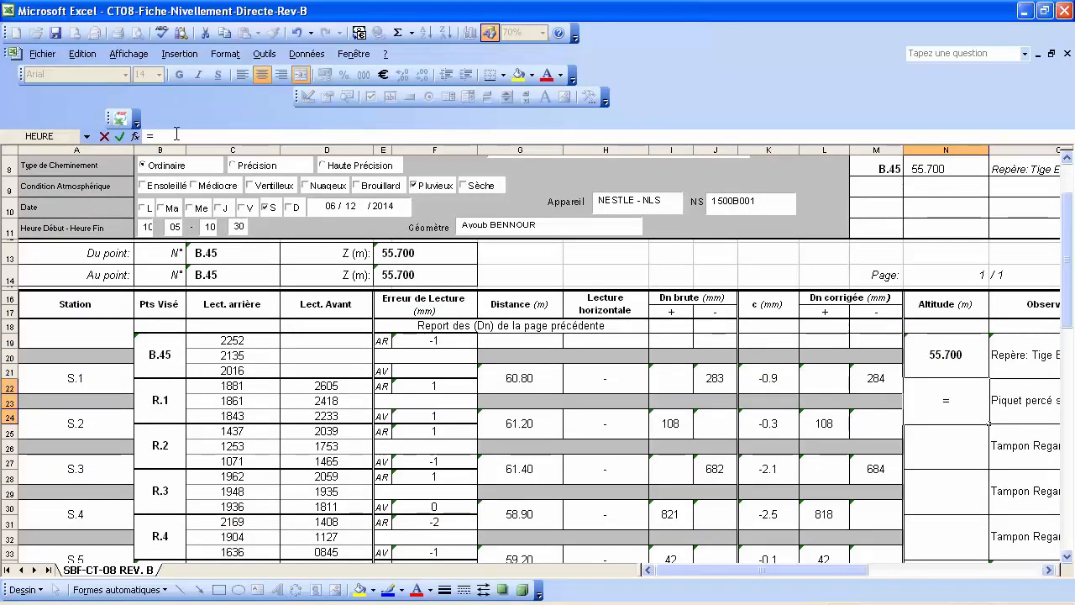
text(si)
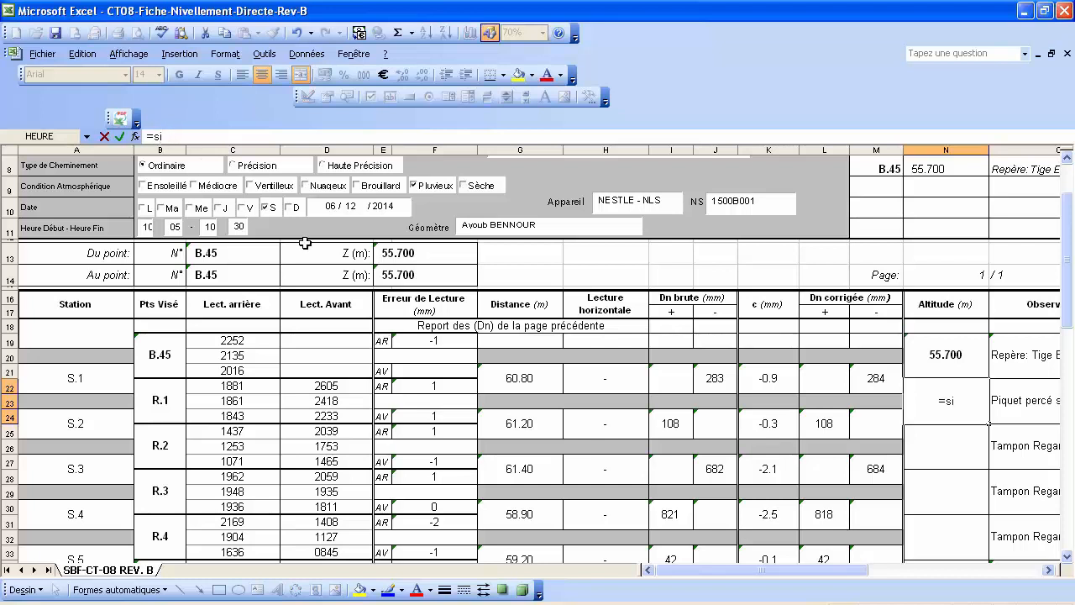
text(()
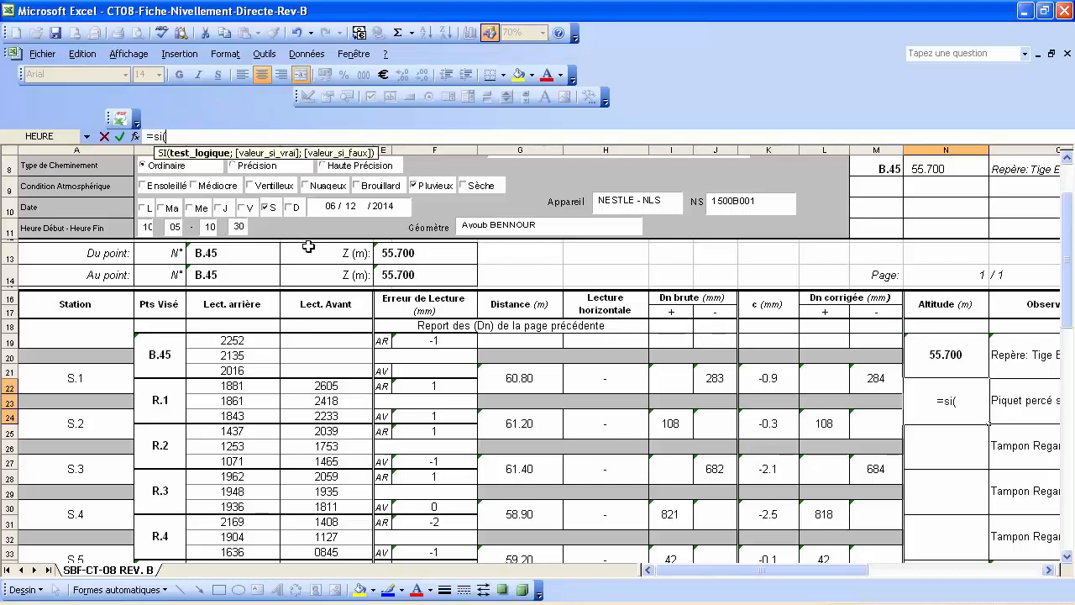
click(830, 379)
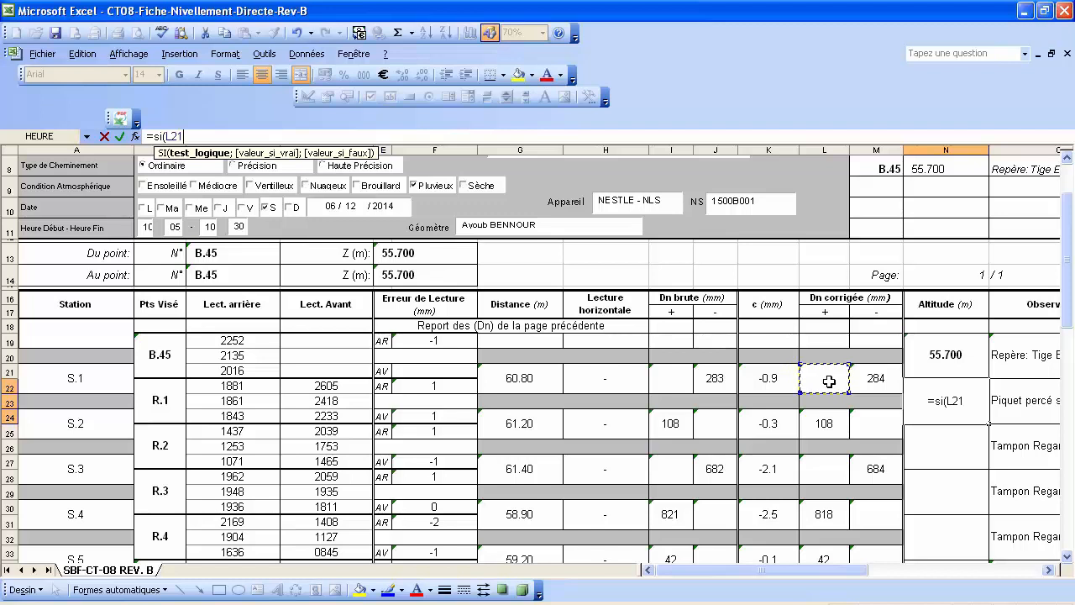
text(="";)
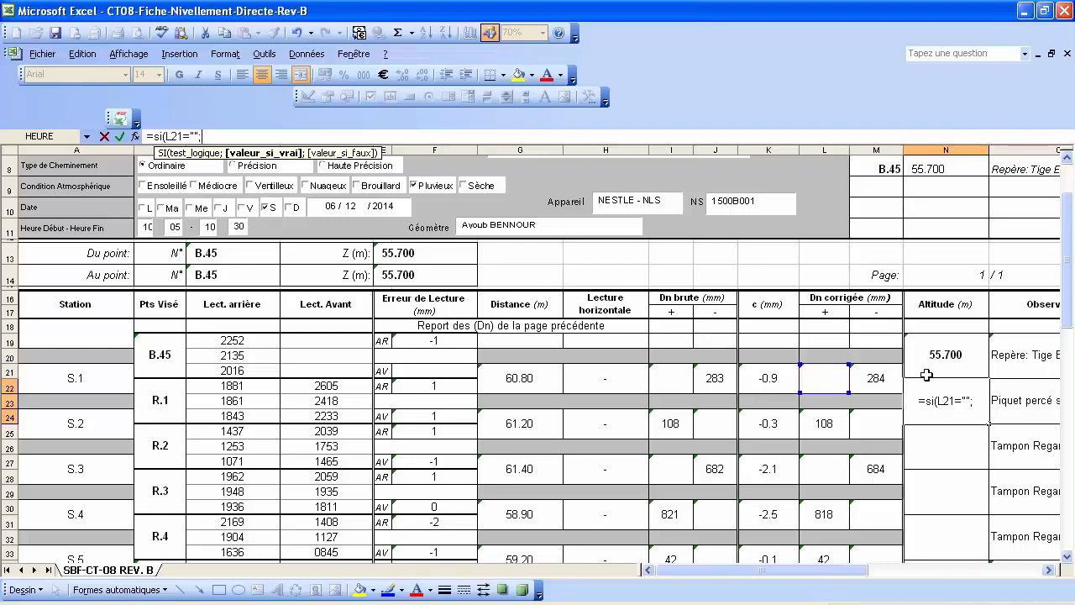
click(947, 355)
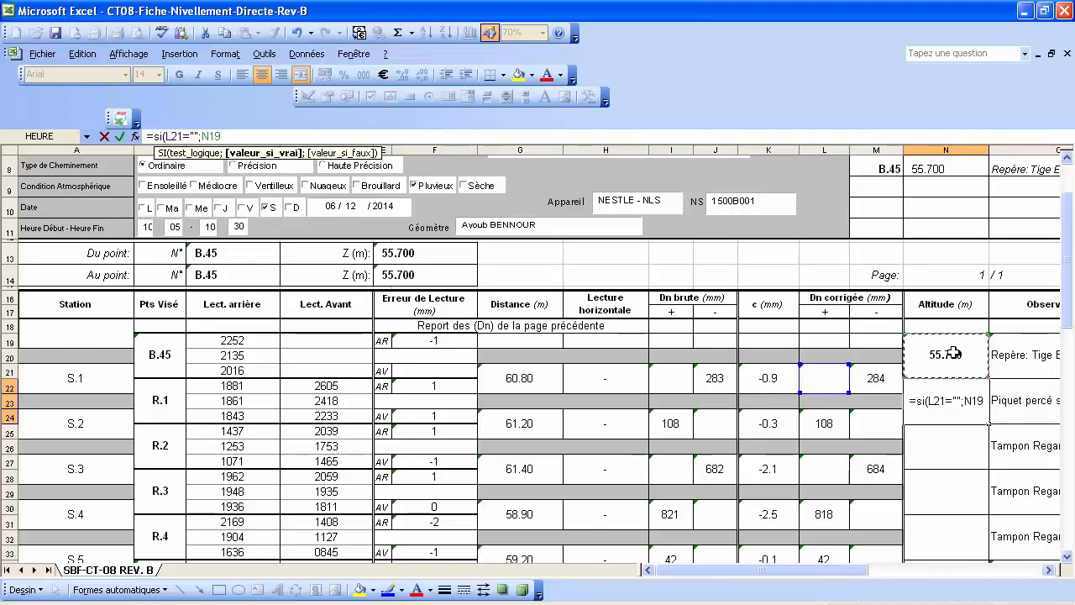
text(-)
click(873, 378)
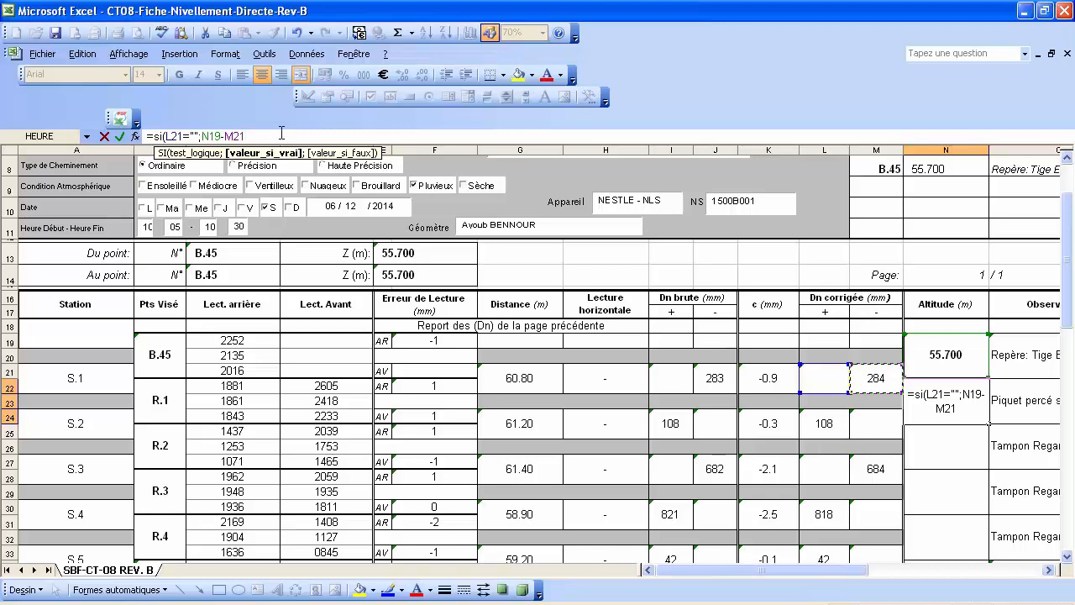
text(/1000)
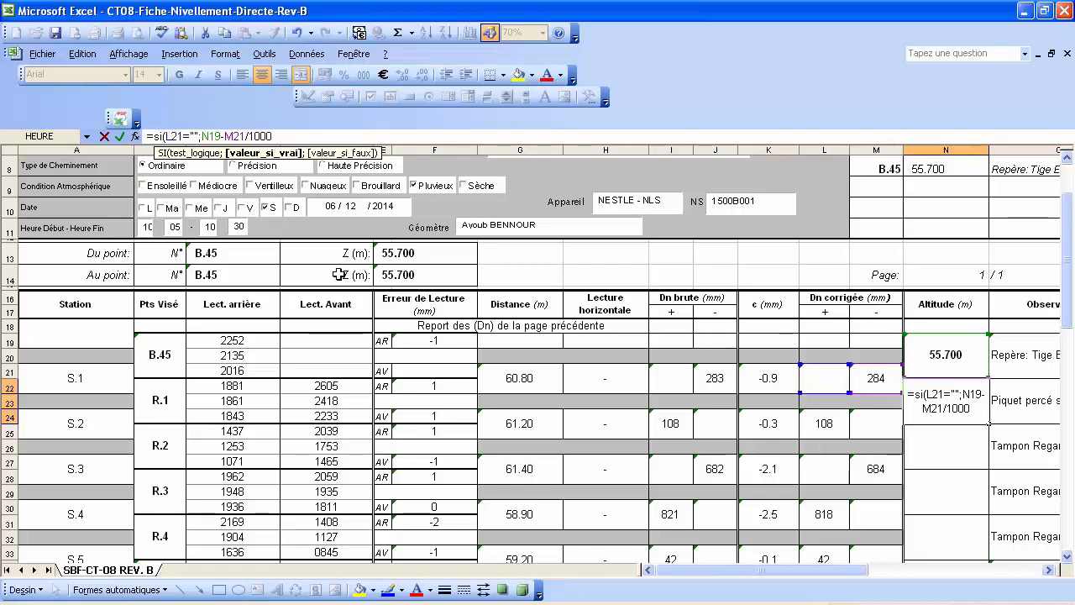
text())
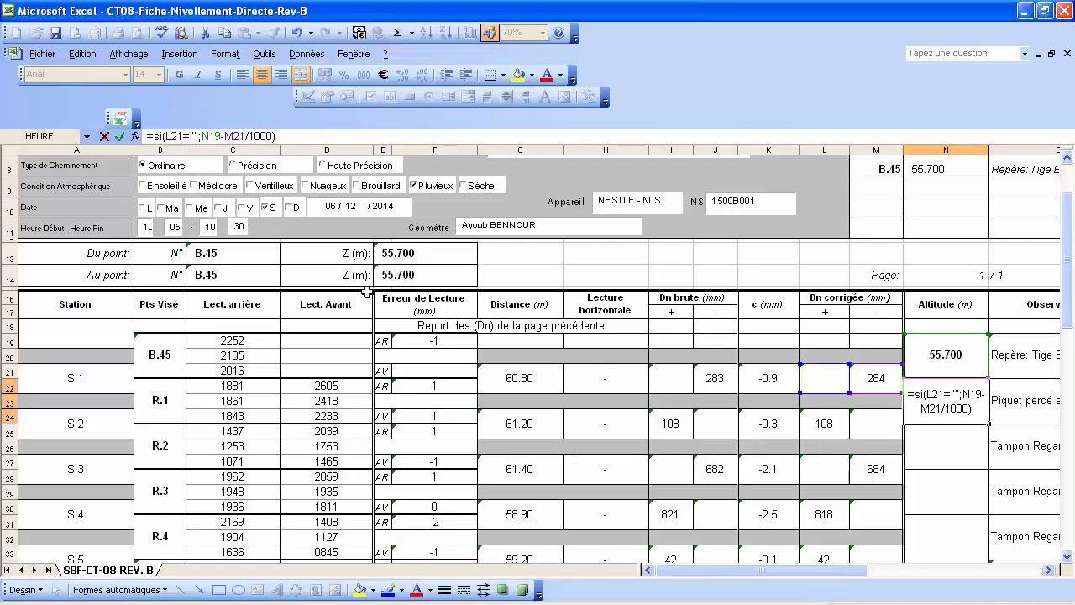
key(BackSpace)
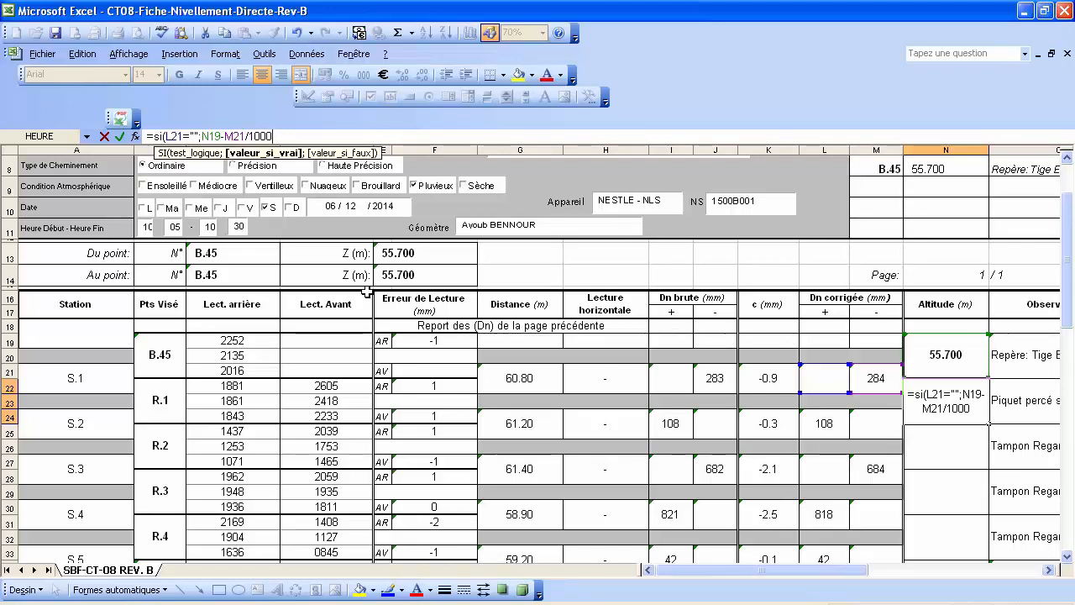
Complete the N22 formula with the positive case N19+L21/1000 so that it reads =SI(L21="";N19-M21/1000;N19+L21/1000).
text(;)
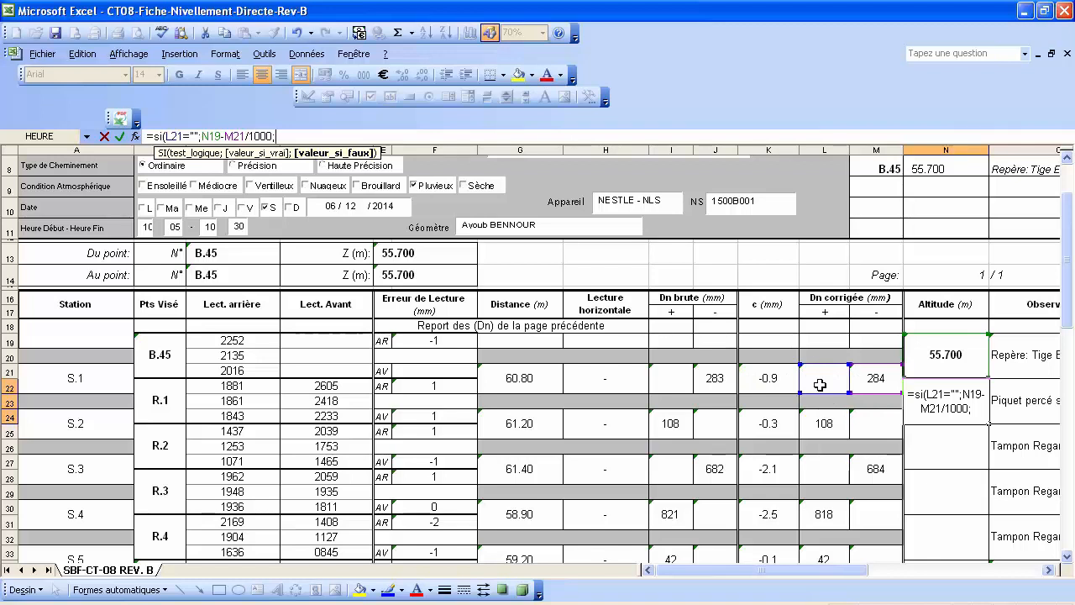
click(944, 354)
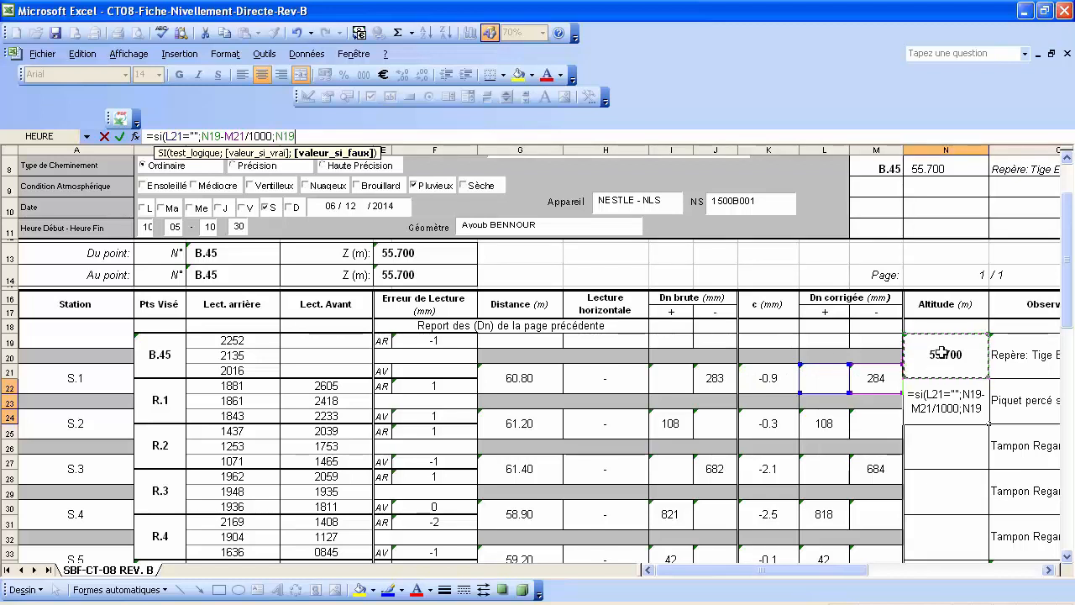
text(+)
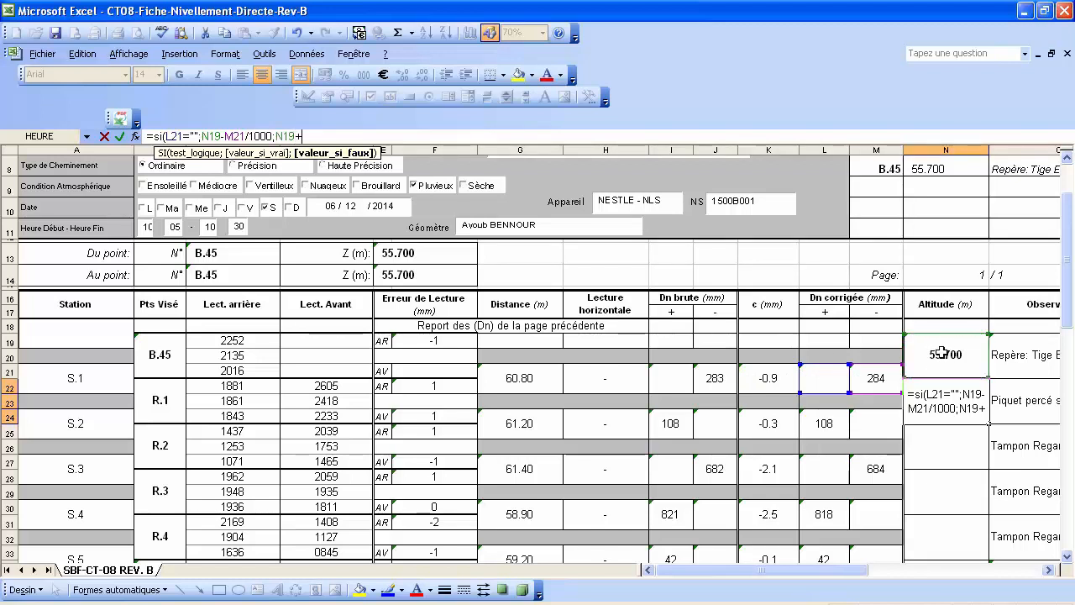
click(832, 380)
text(/)
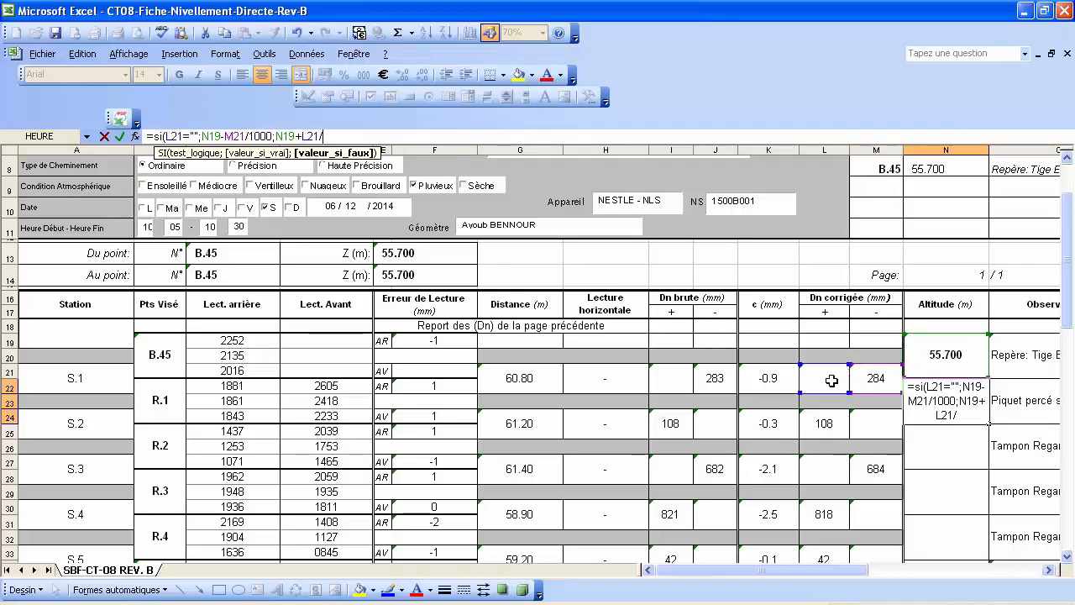
text(1000))
key(Return)
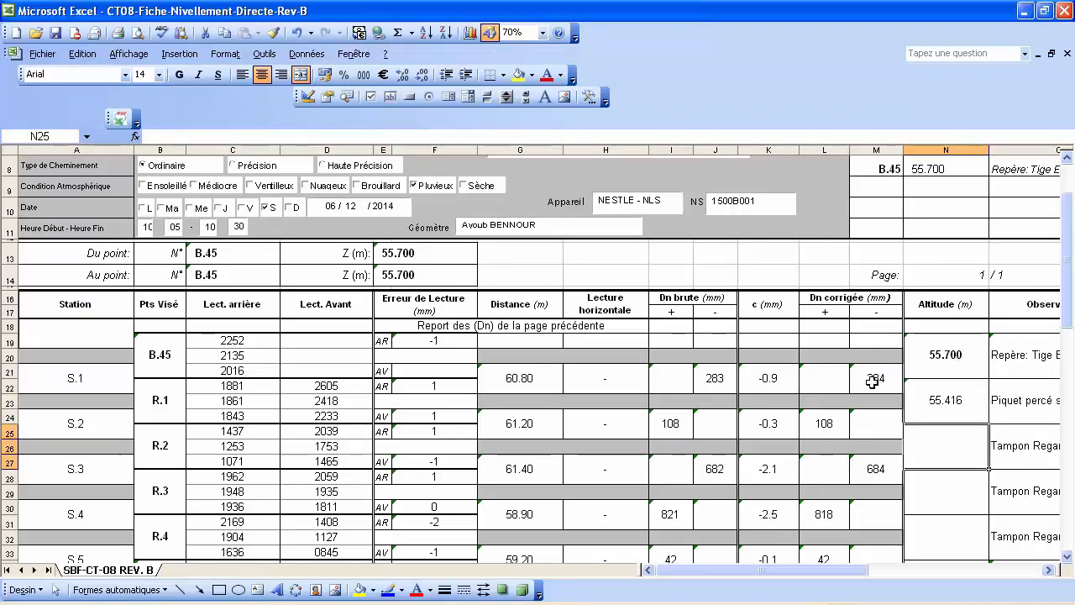
Copy the N22 altitude formula and paste it as formulas only into the altitude cells down to closing point B.45 in N34.
click(949, 399)
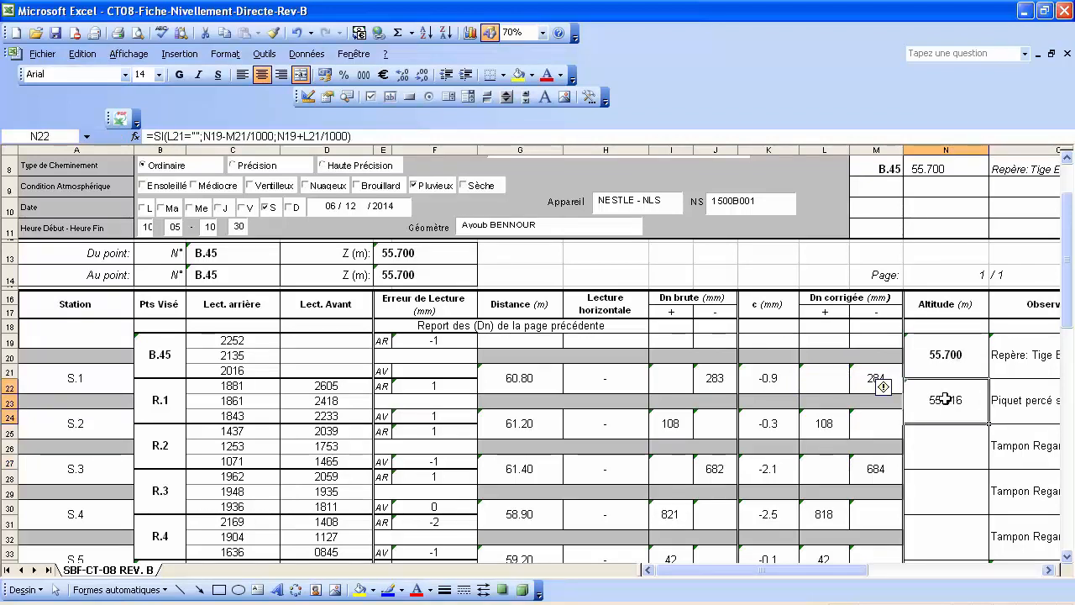
right_click(949, 399)
click(978, 153)
scroll(938, 282, down, 3)
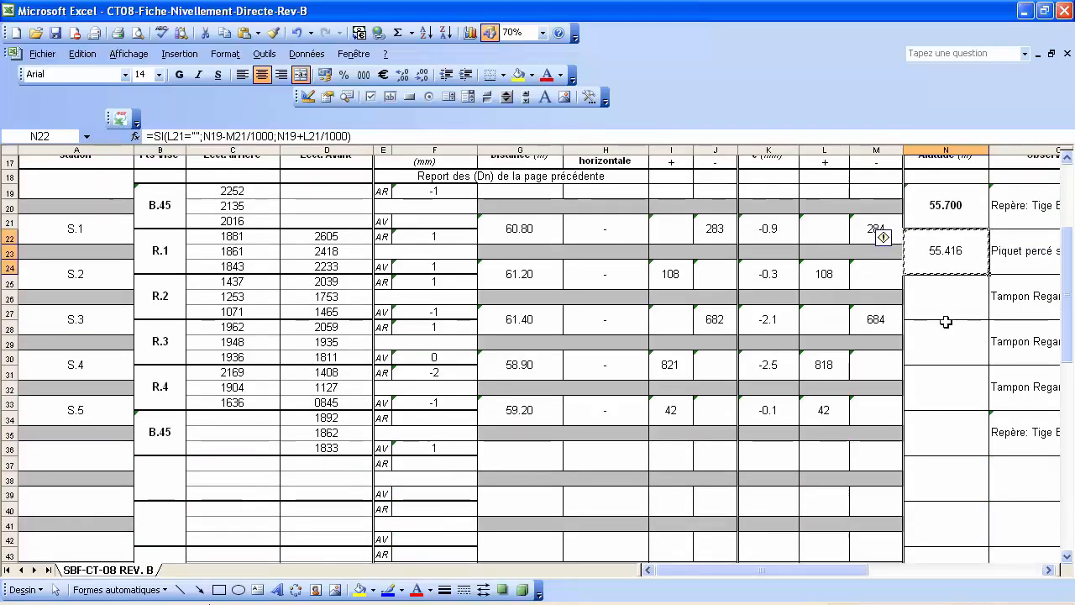
drag(950, 320, 935, 435)
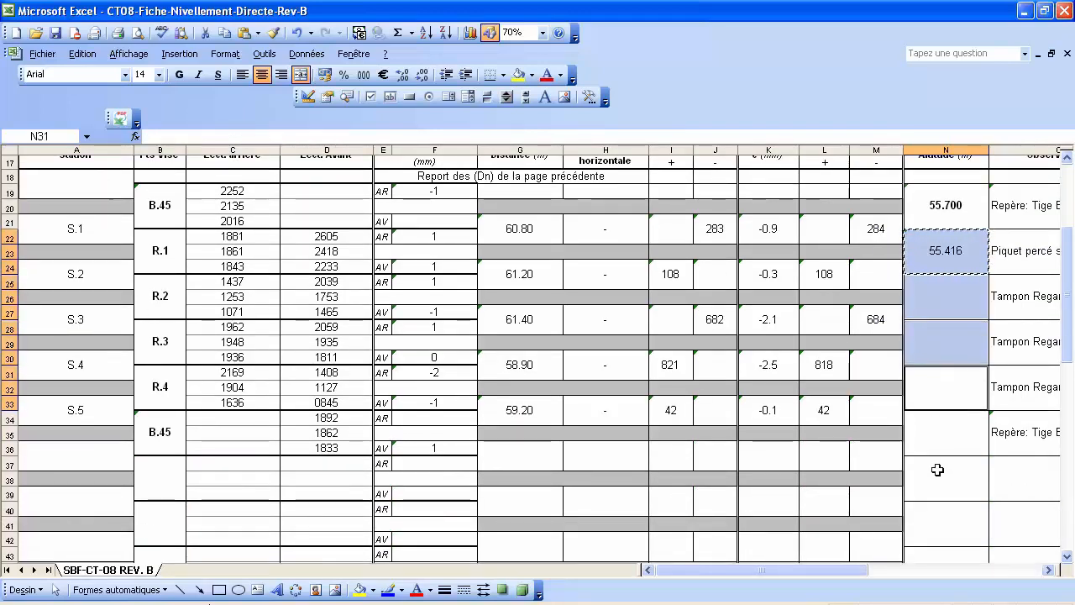
ctrl+click(943, 434)
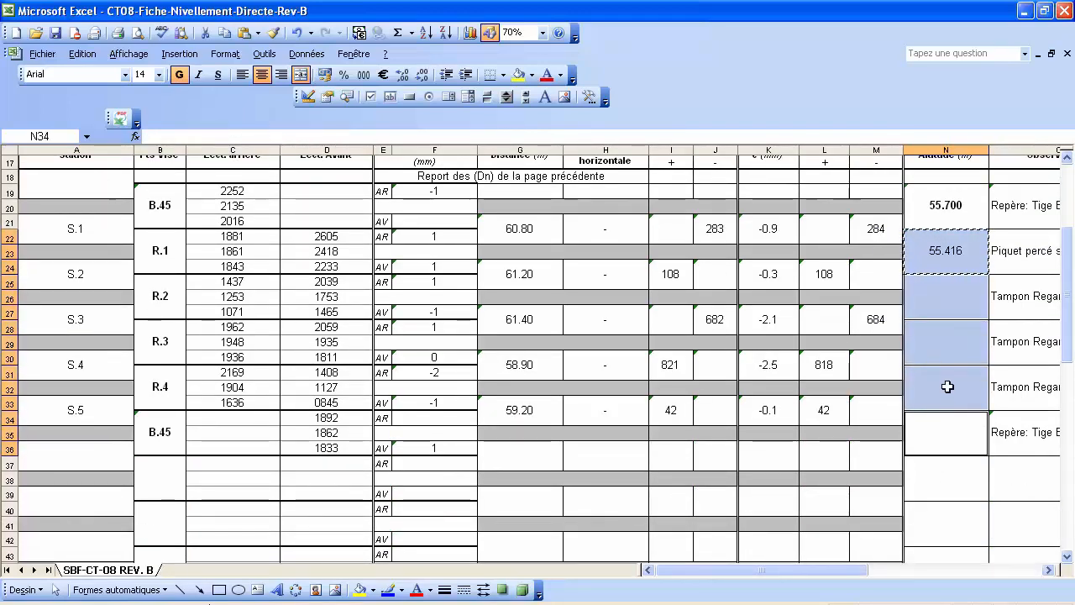
right_click(948, 387)
click(966, 174)
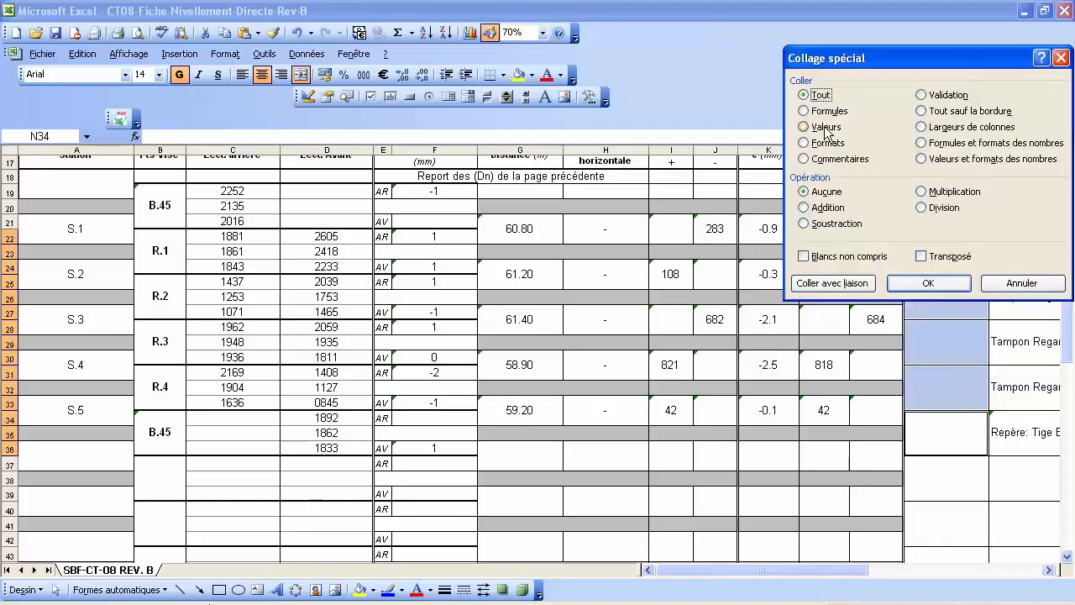
click(828, 111)
click(931, 285)
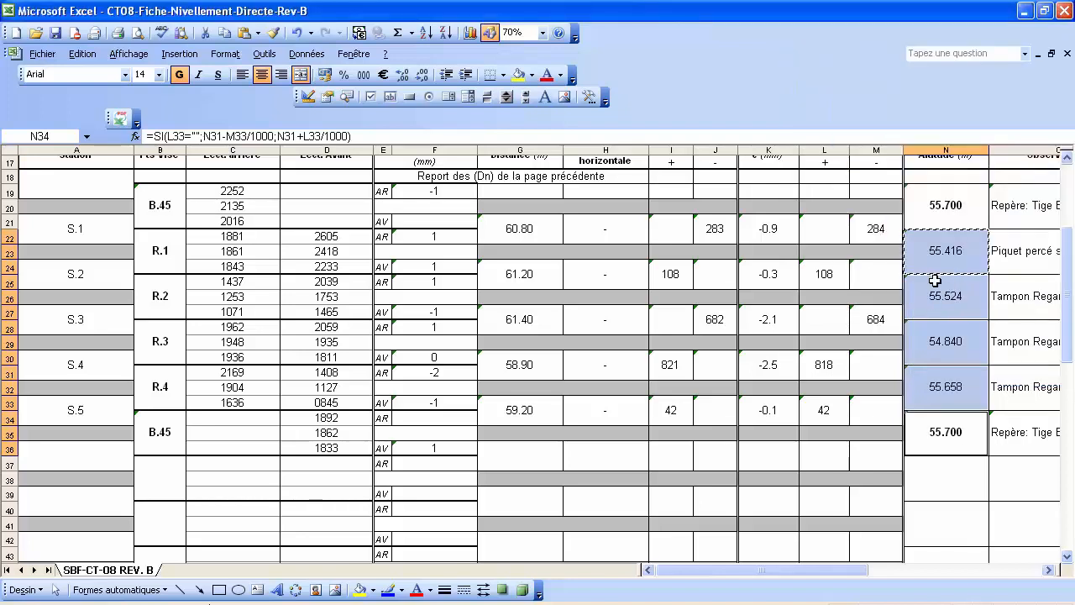
Check the copied altitude formulas and compare the closing B.45 altitude with the starting altitude and the benchmark's Z value.
click(956, 334)
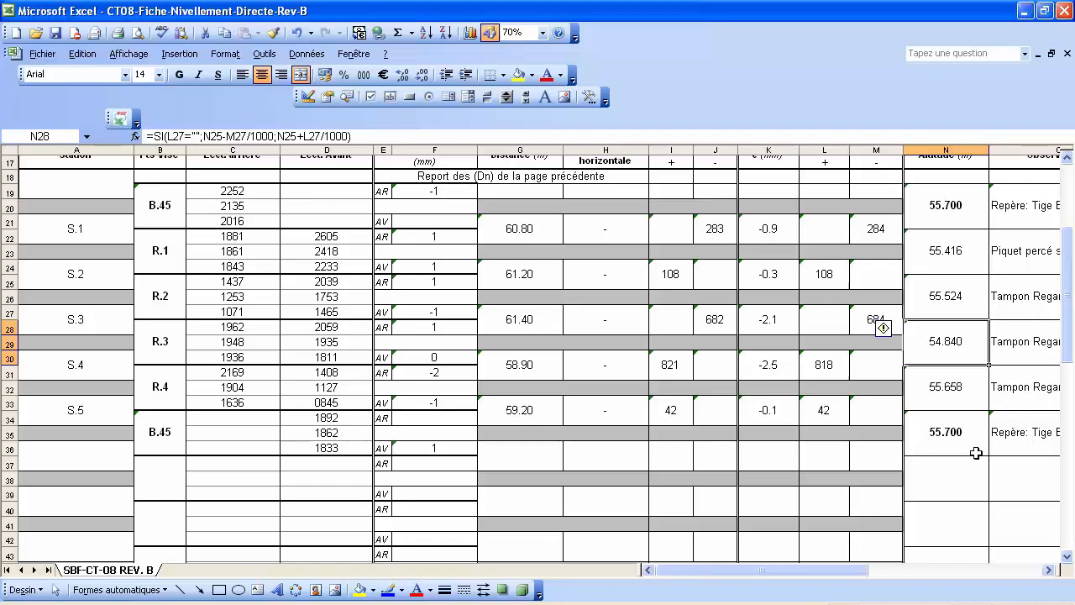
click(919, 432)
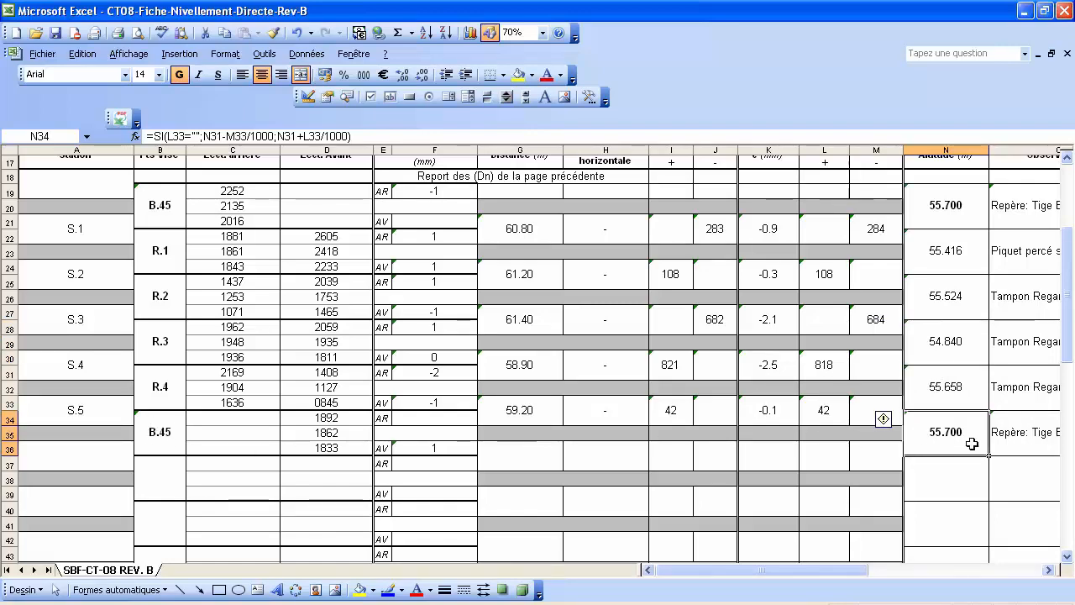
scroll(969, 442, up, 5)
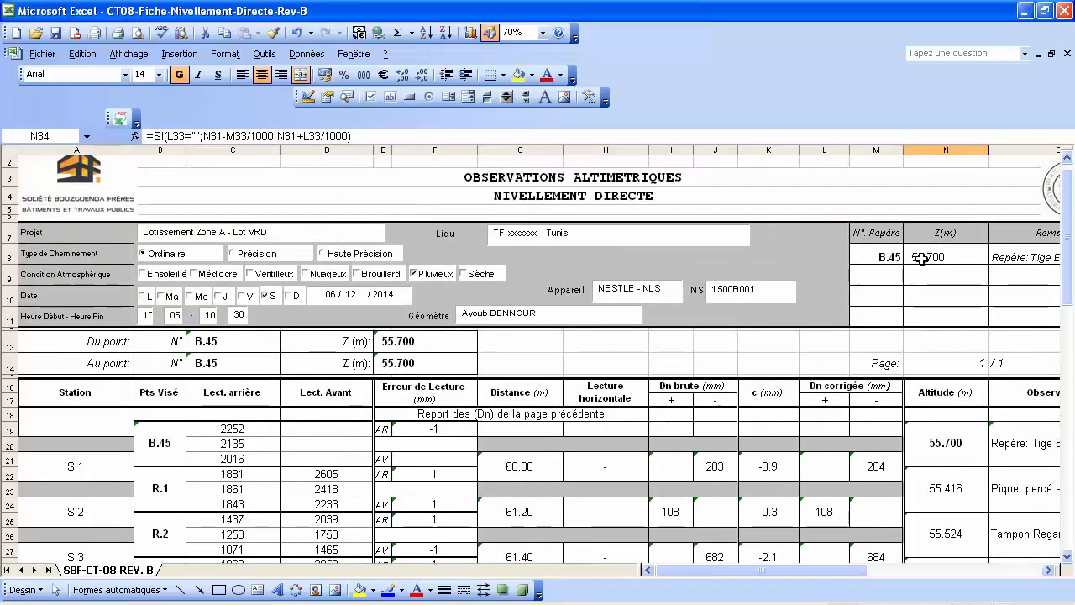
scroll(934, 253, down, 4)
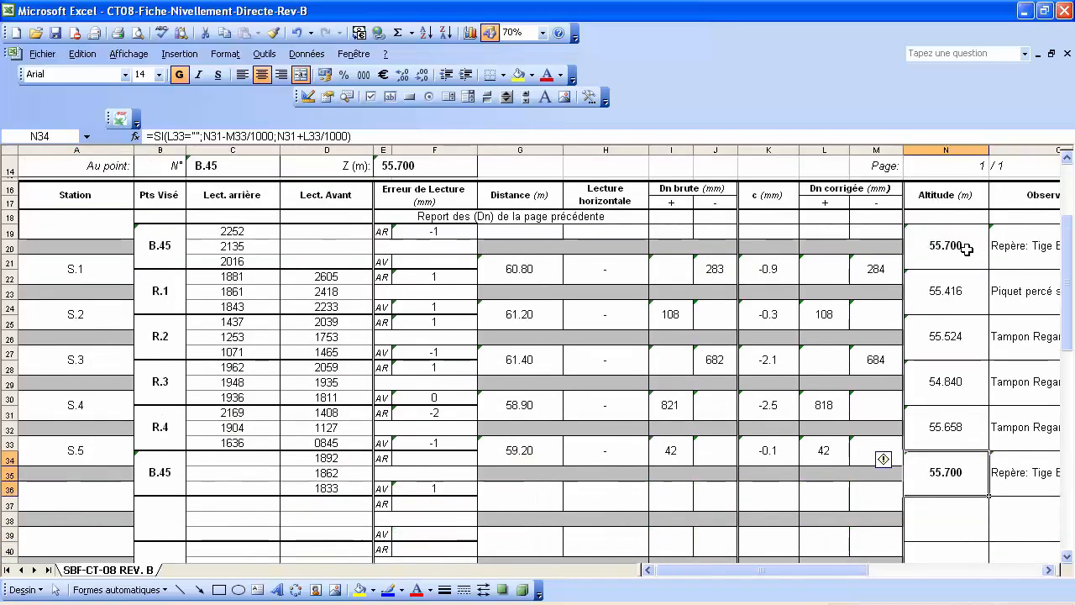
click(936, 247)
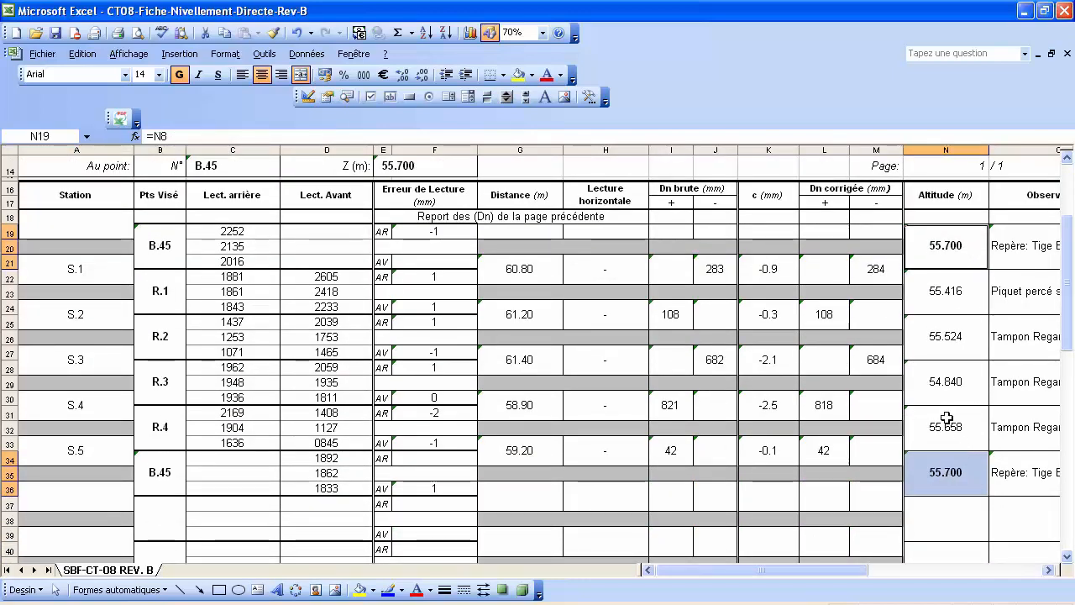
click(879, 454)
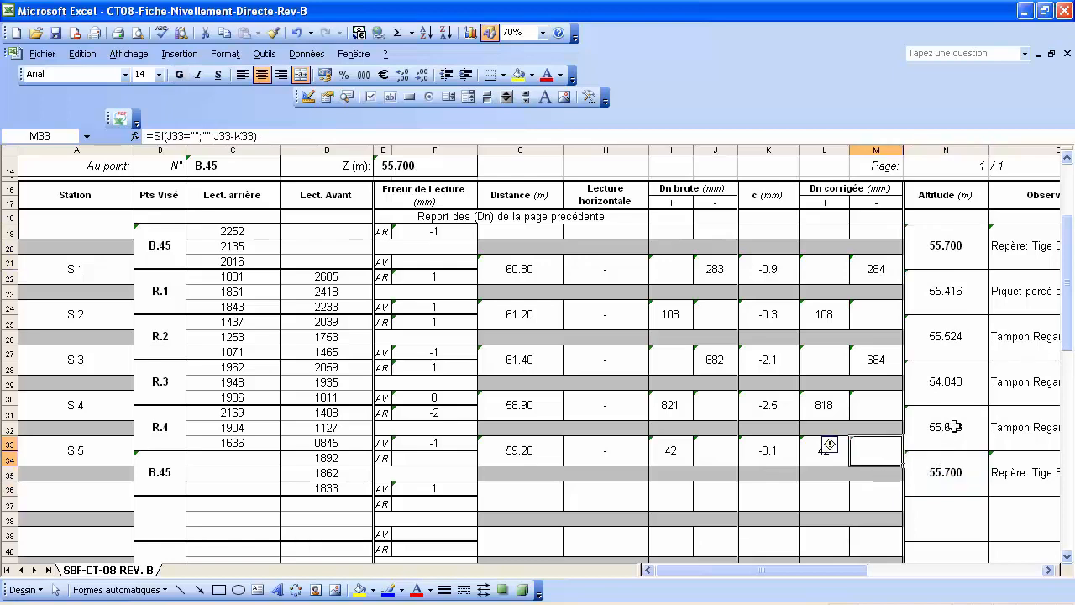
Save the workbook and open a print preview of the completed levelling sheet.
scroll(955, 426, up, 5)
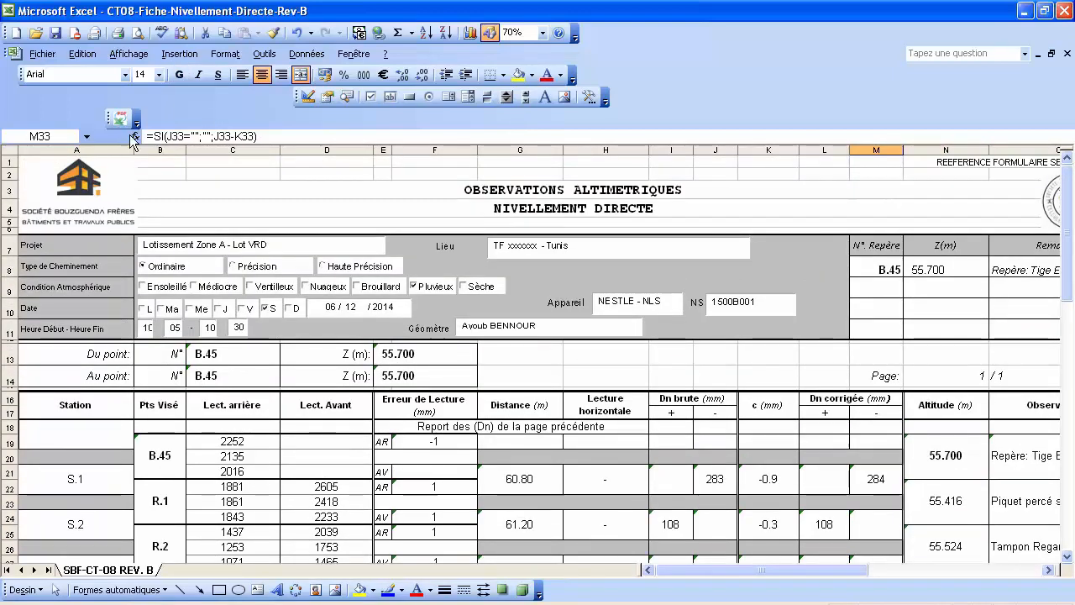
click(55, 34)
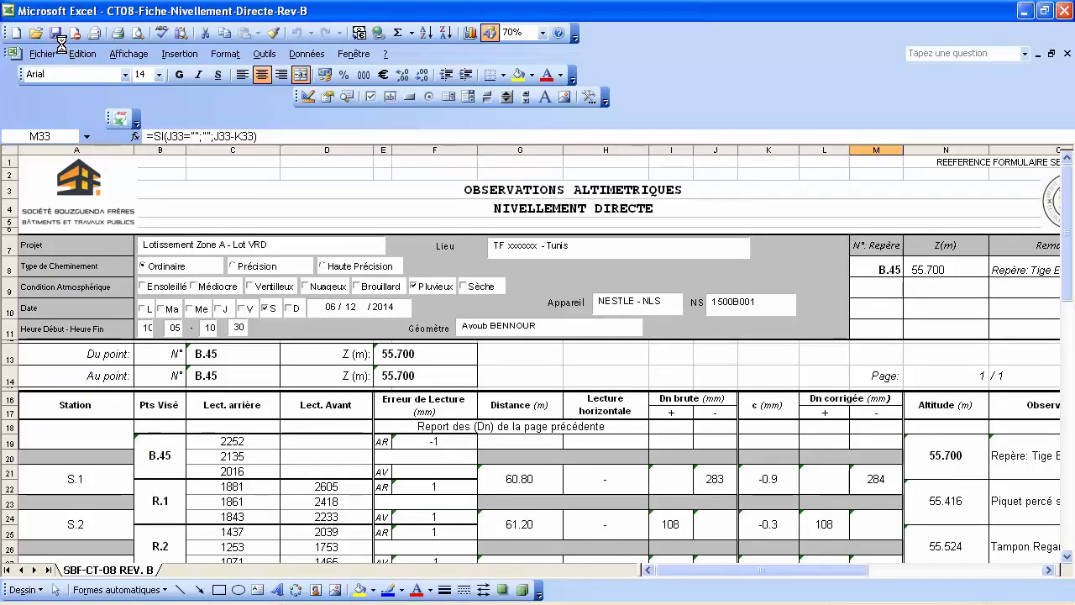
click(42, 55)
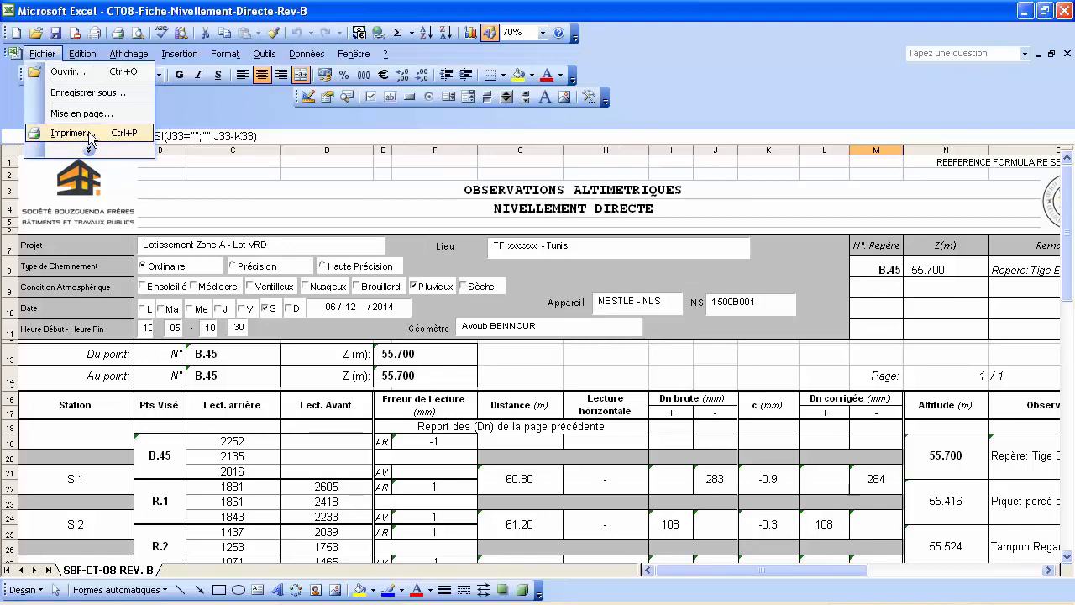
click(88, 135)
click(333, 479)
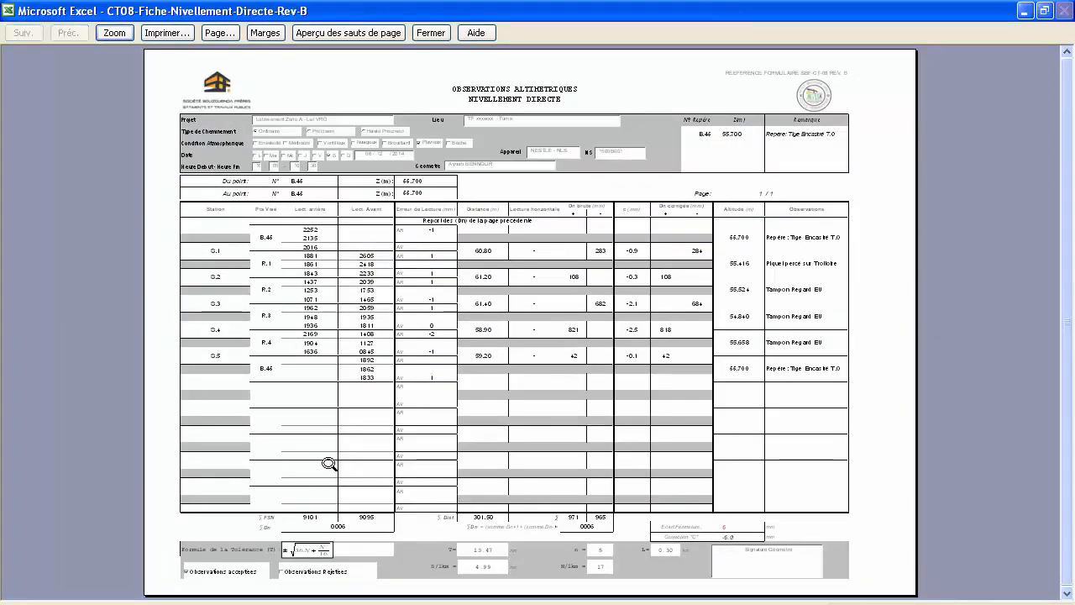